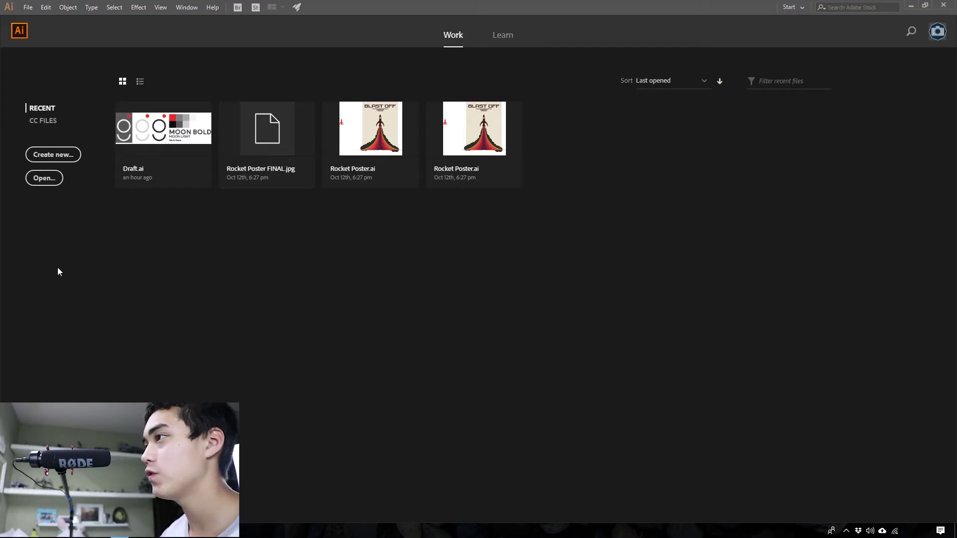
# Step: Set up a new print document with the Letter preset and RGB Color mode
pyautogui.click(37, 153)
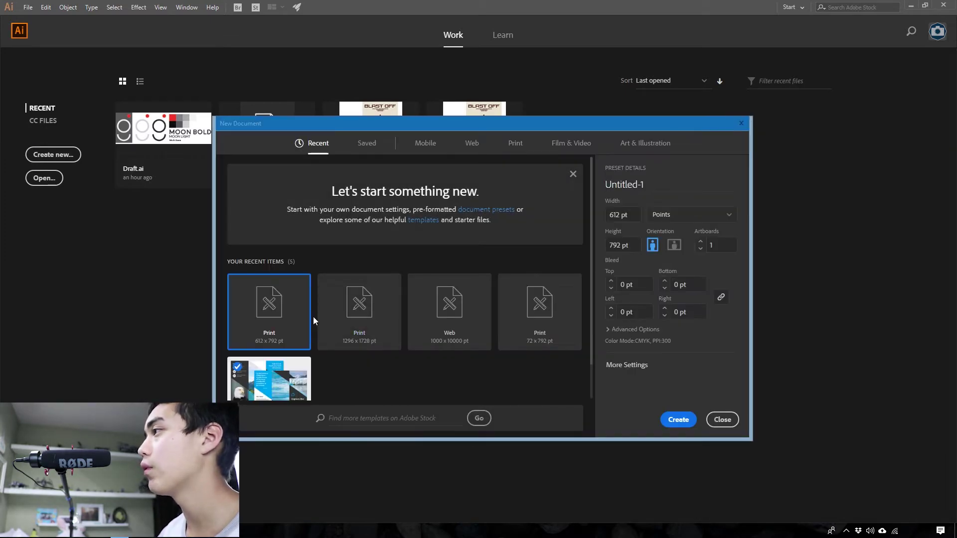
pyautogui.click(515, 143)
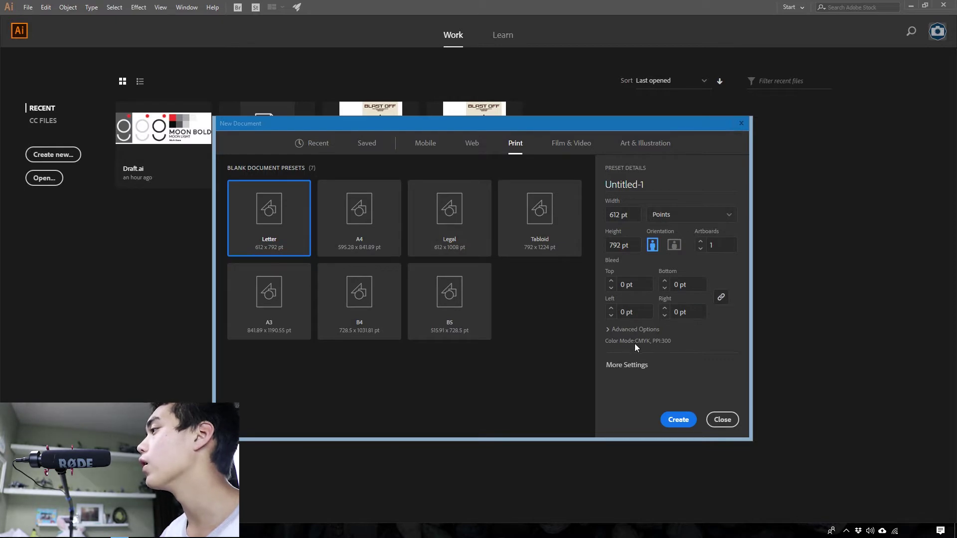
pyautogui.click(620, 330)
pyautogui.click(679, 315)
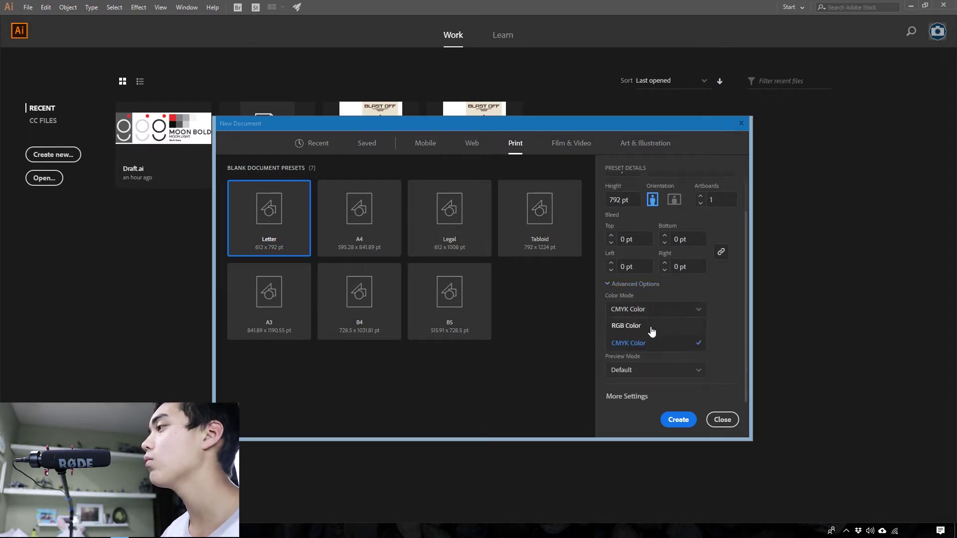
pyautogui.click(650, 328)
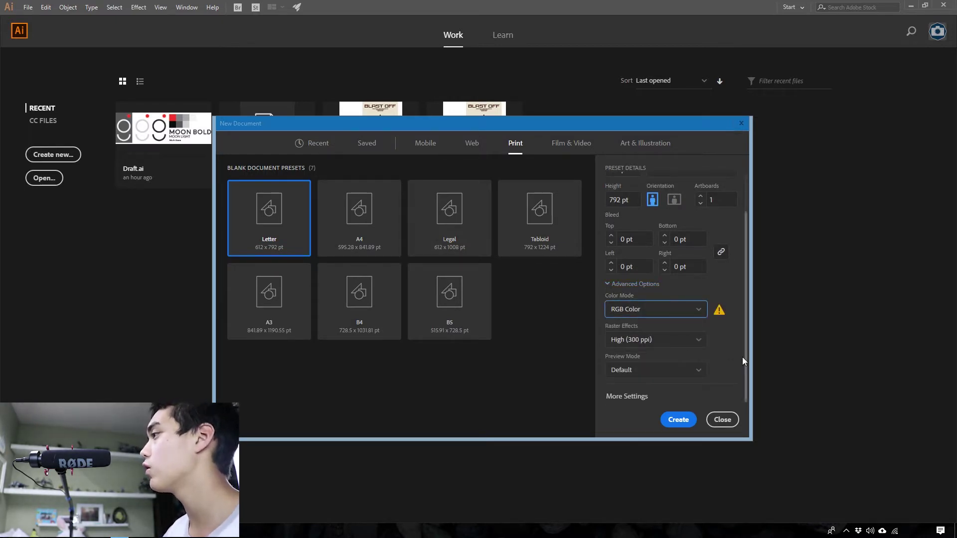
# Step: Set the new document to 2 artboards and create it
pyautogui.scroll(2, 679, 323)
pyautogui.scroll(1, 679, 322)
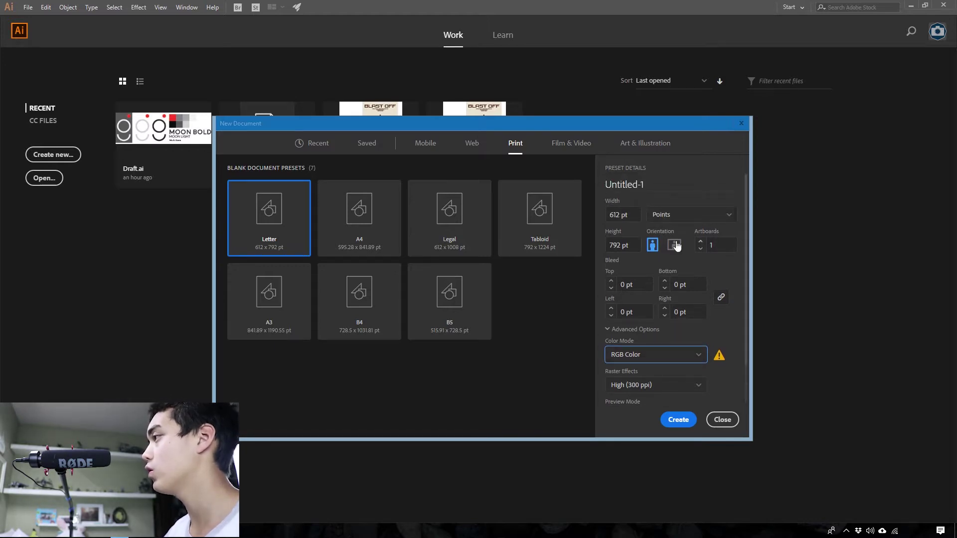
pyautogui.scroll(-2, 724, 254)
pyautogui.scroll(2, 702, 234)
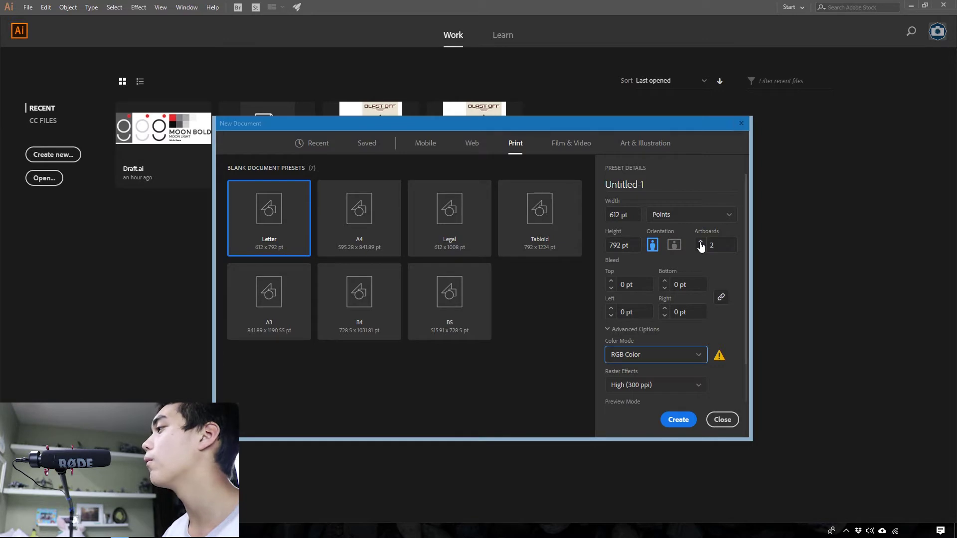
pyautogui.scroll(-2, 698, 355)
pyautogui.click(677, 419)
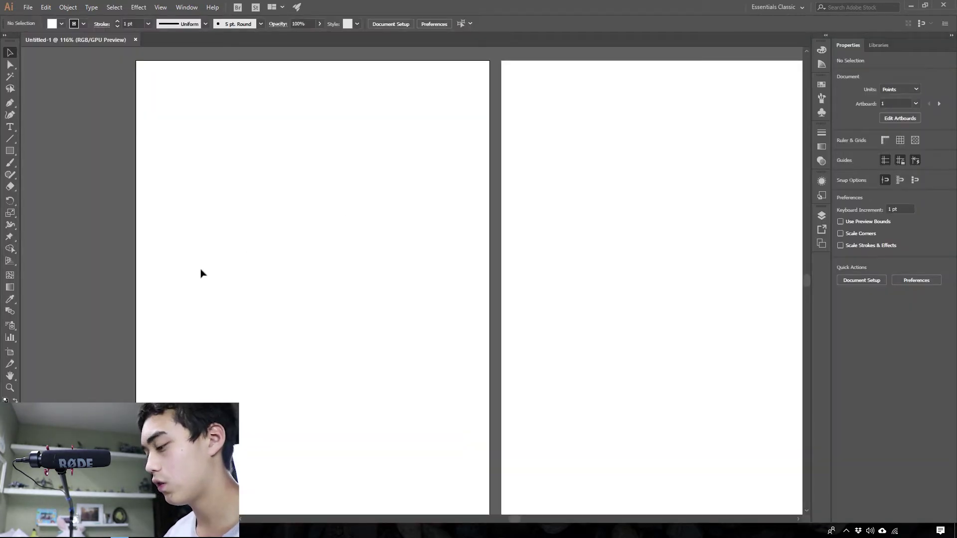
# Step: Draw a circle about 145 pt across near the first artboard's upper-left corner, with a black fill and no stroke
pyautogui.scroll(1, 244, 290)
pyautogui.scroll(1, 235, 264)
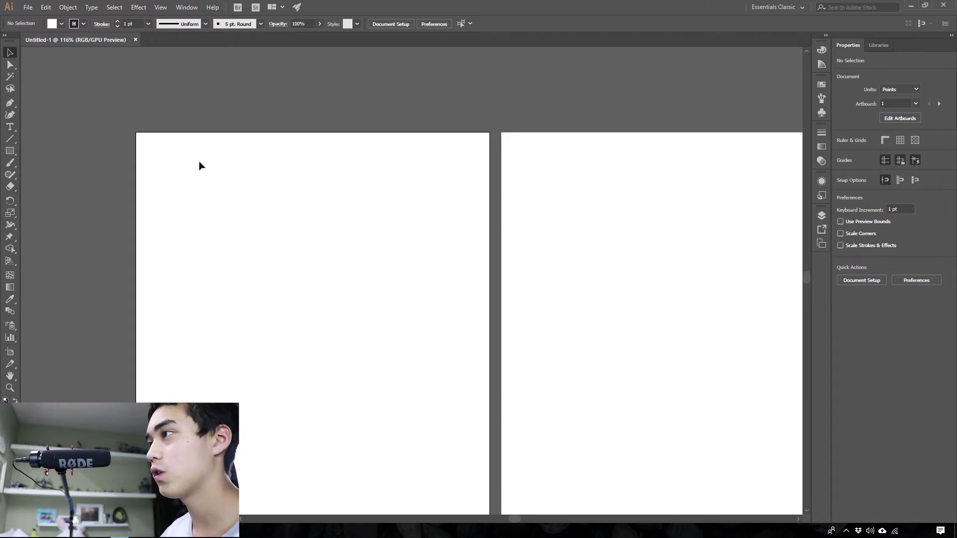
pyautogui.press('l')
pyautogui.moveTo(216, 205); pyautogui.dragTo(243, 244)
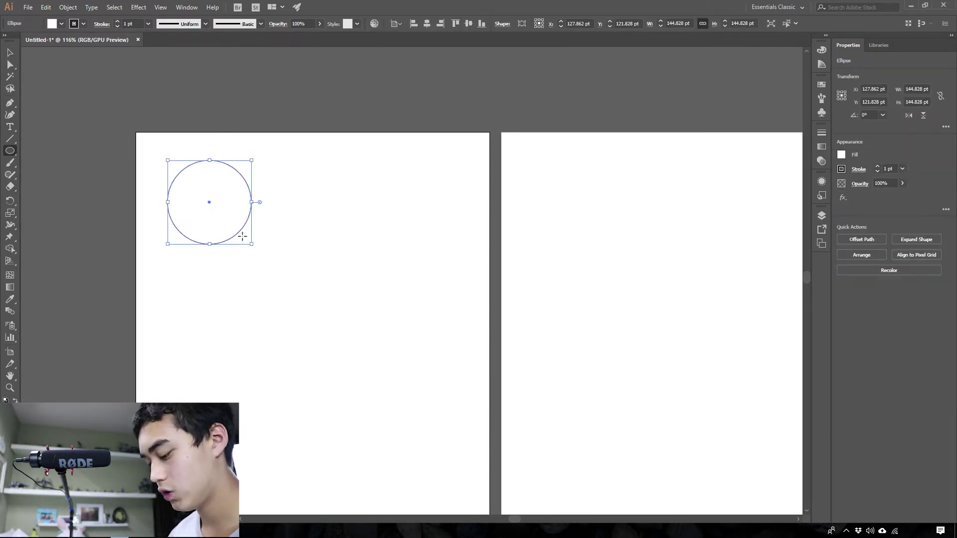
pyautogui.hotkey('shift', 'x')
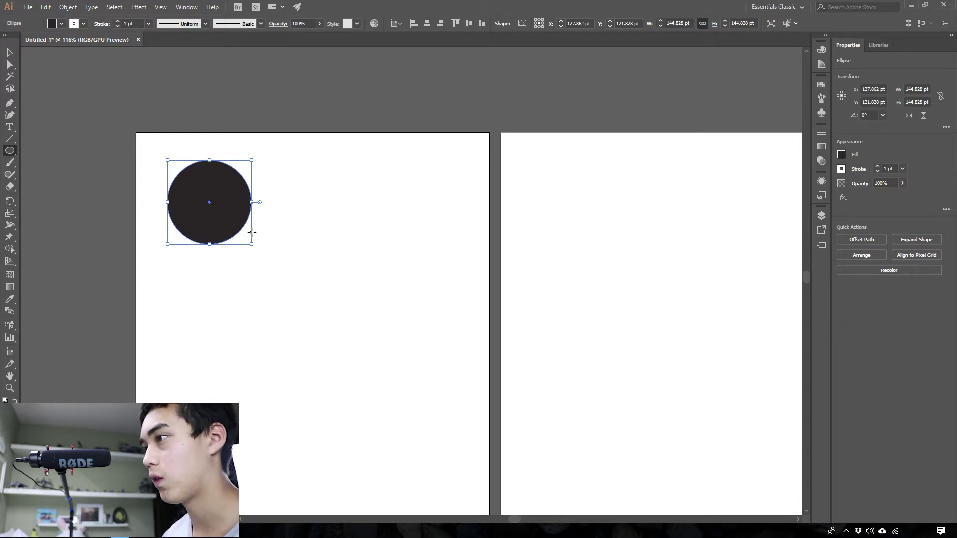
pyautogui.press('/')
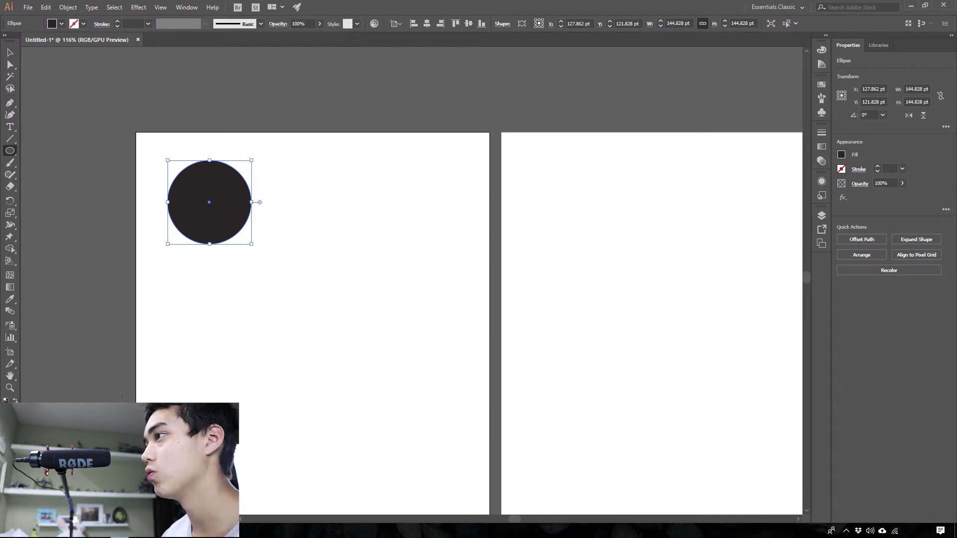
pyautogui.press('v')
pyautogui.click(333, 291)
# Step: Open the colour swatches and enlarge the black circle proportionally to about 243 pt across
pyautogui.scroll(2, 256, 208)
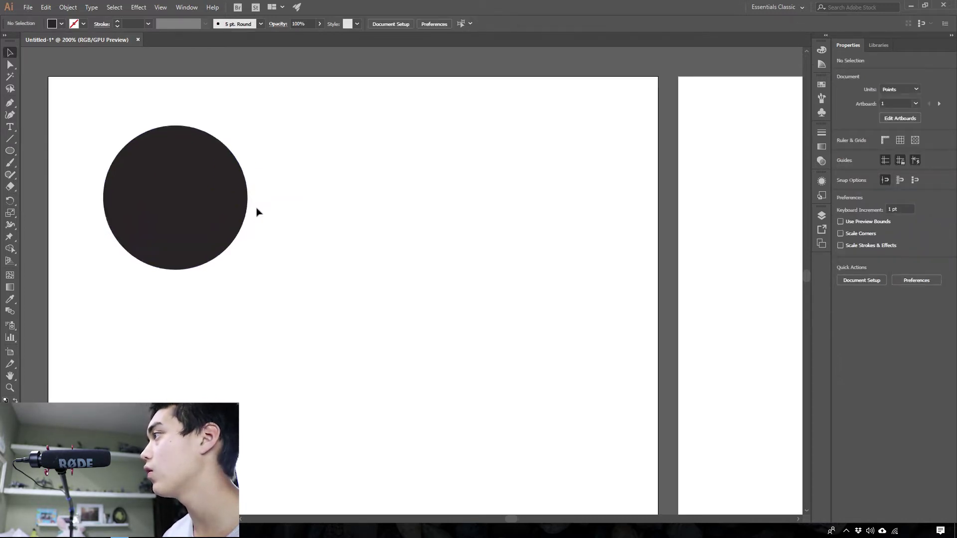
pyautogui.click(228, 226)
pyautogui.click(823, 86)
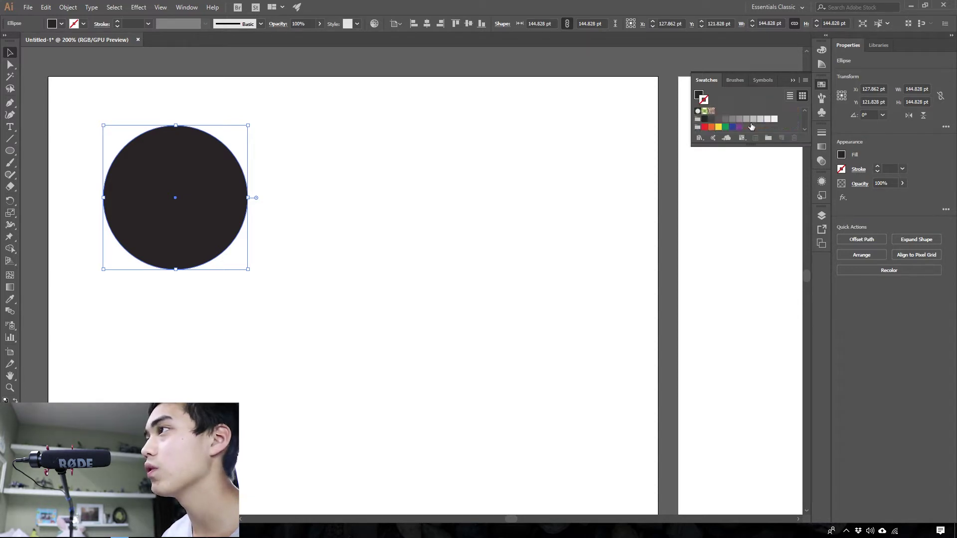
pyautogui.click(487, 179)
pyautogui.click(196, 209)
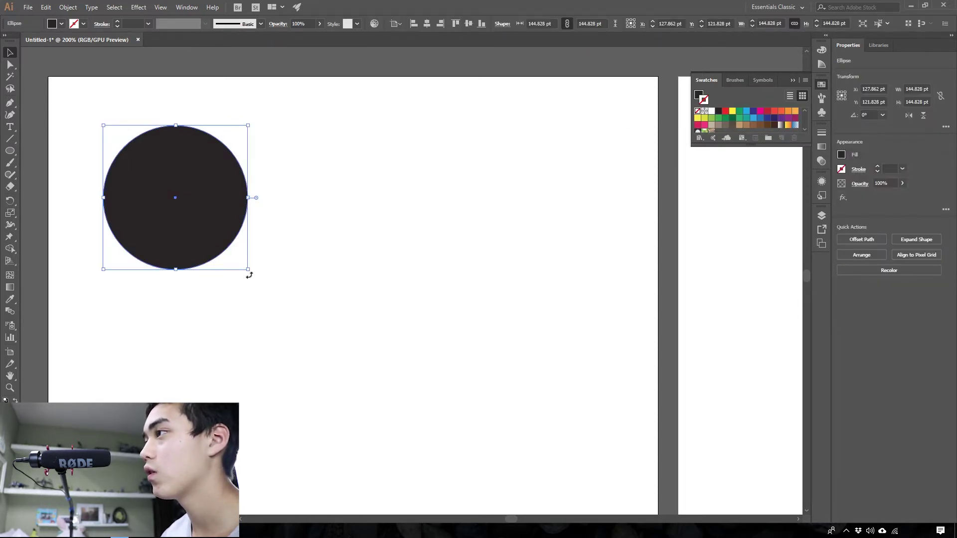
pyautogui.moveTo(248, 271); pyautogui.dragTo(344, 367)
pyautogui.click(416, 337)
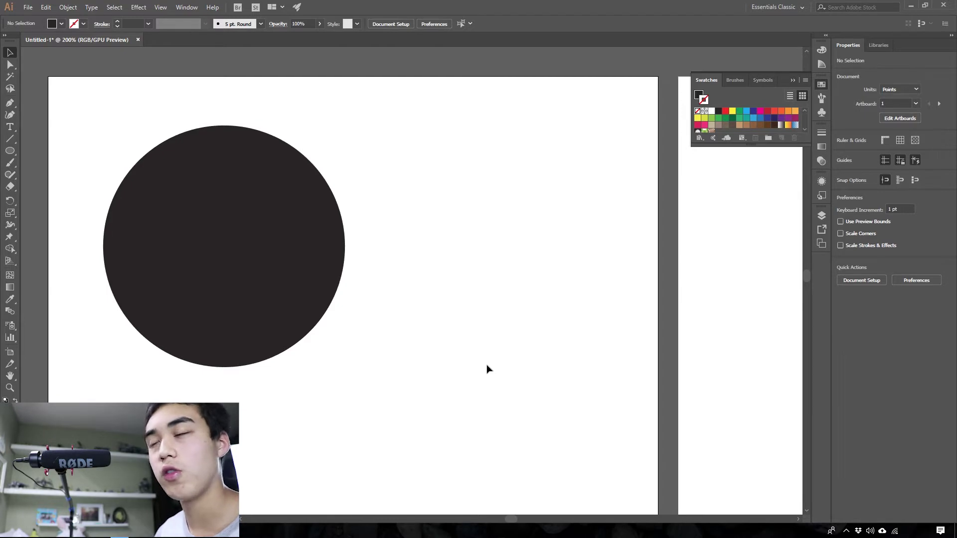
# Step: Turn on the grid and snapping to it, and align and enlarge the circle to span four major grid squares
pyautogui.hotkey('ctrl', "'")
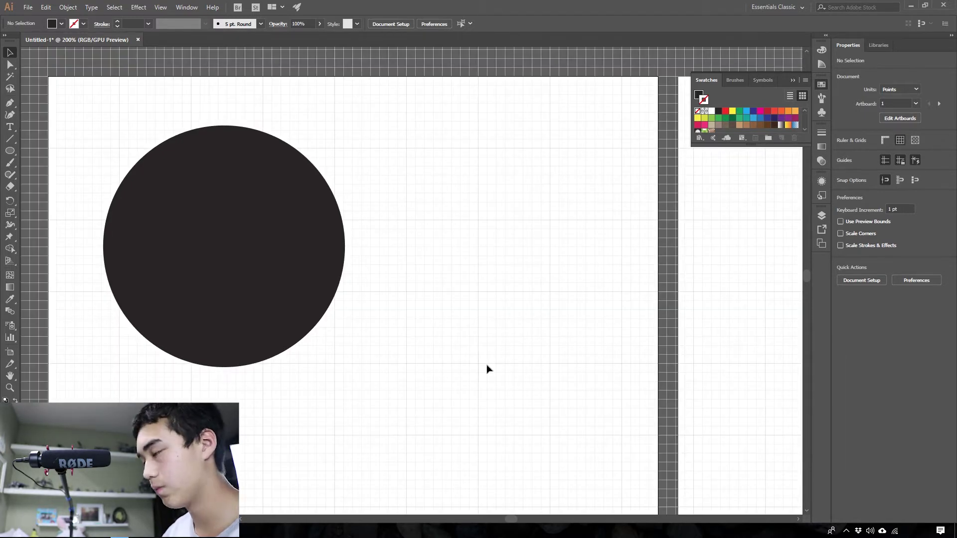
pyautogui.hotkey('ctrl', 'shift', "'")
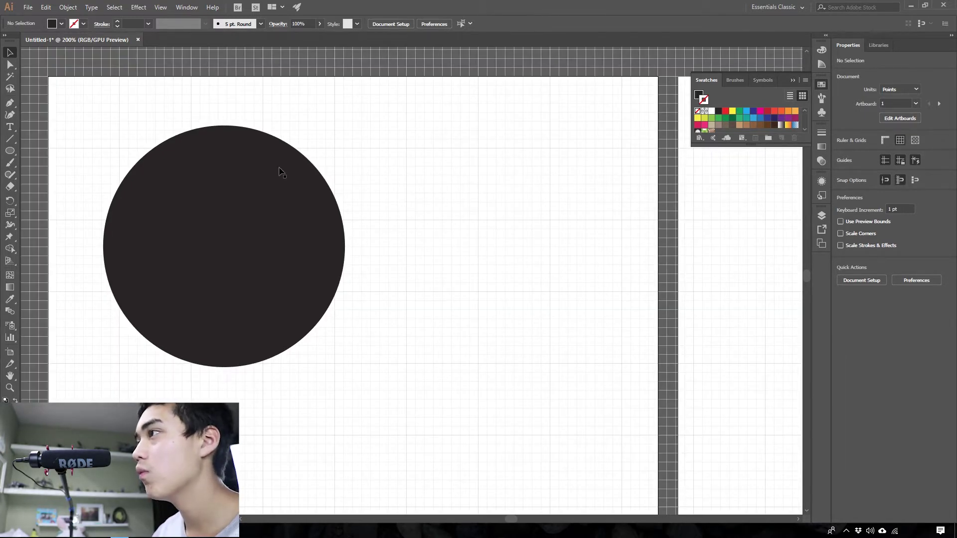
pyautogui.moveTo(275, 185); pyautogui.dragTo(292, 208)
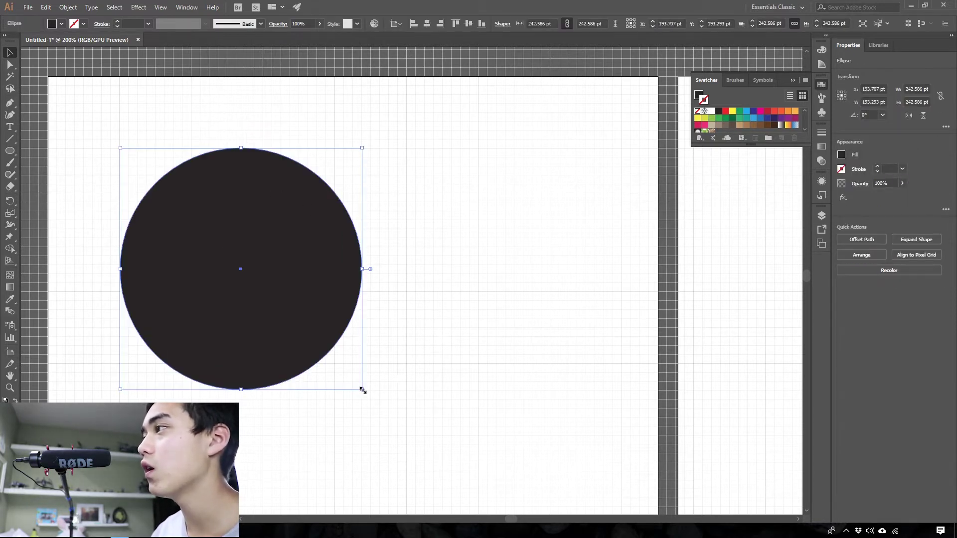
pyautogui.moveTo(363, 390); pyautogui.dragTo(427, 435)
pyautogui.click(521, 333)
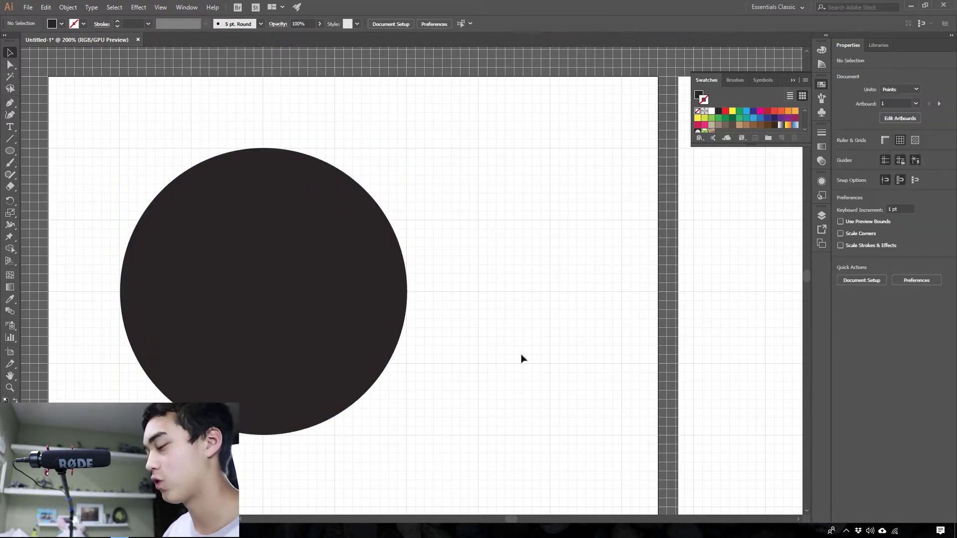
# Step: Draw an open zigzag path on the grid below the circle, about 432 pt wide and 9 pt high, with a 4 pt black stroke and no fill
pyautogui.scroll(-1, 522, 378)
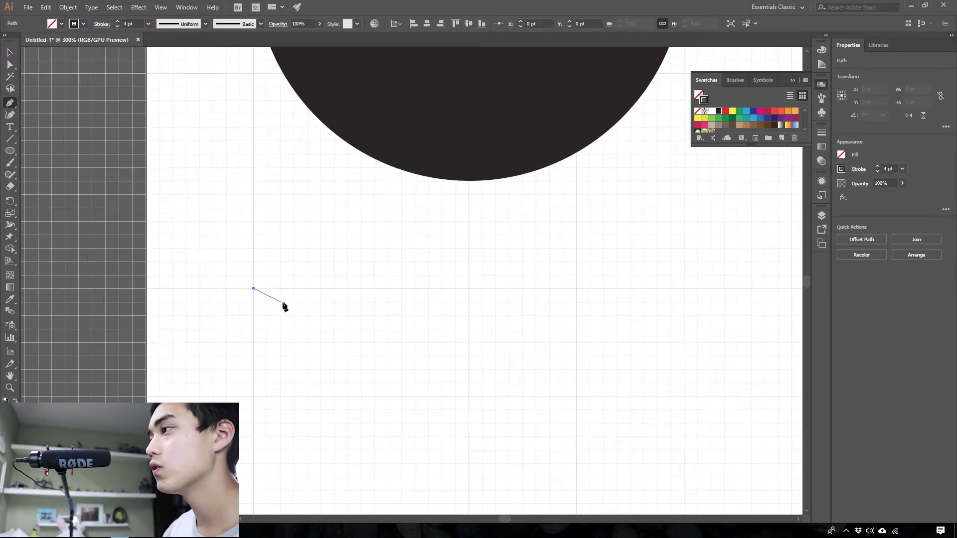
pyautogui.click(282, 302)
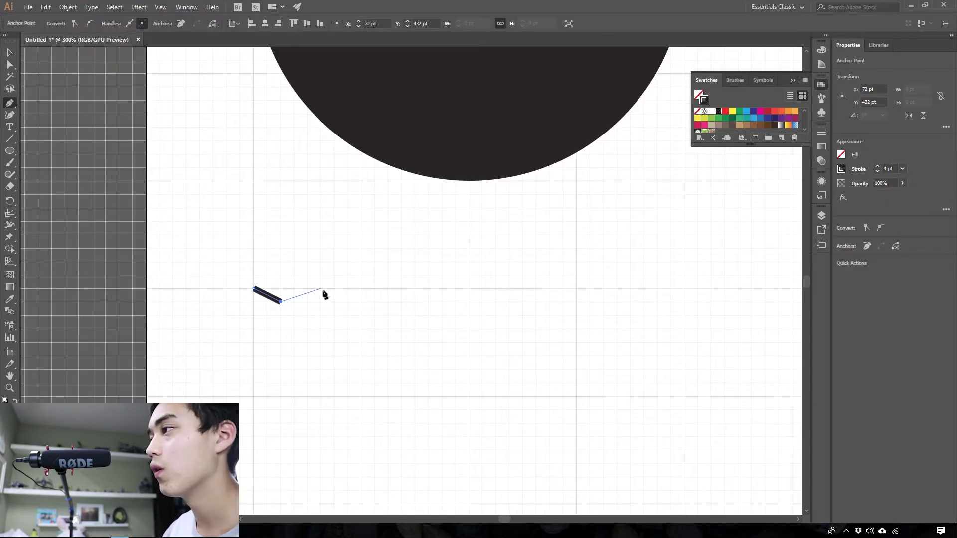
pyautogui.click(308, 288)
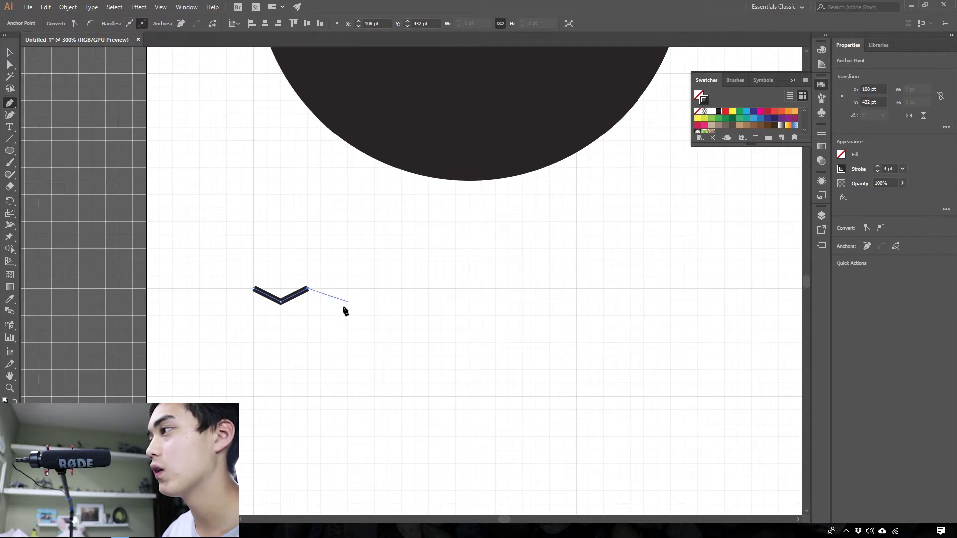
pyautogui.click(334, 301)
pyautogui.click(361, 288)
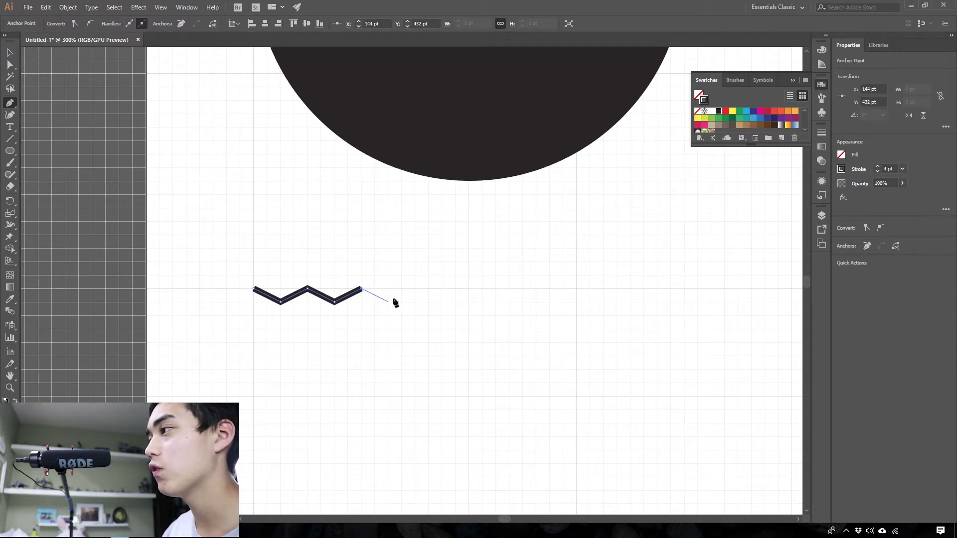
pyautogui.click(389, 302)
pyautogui.click(415, 288)
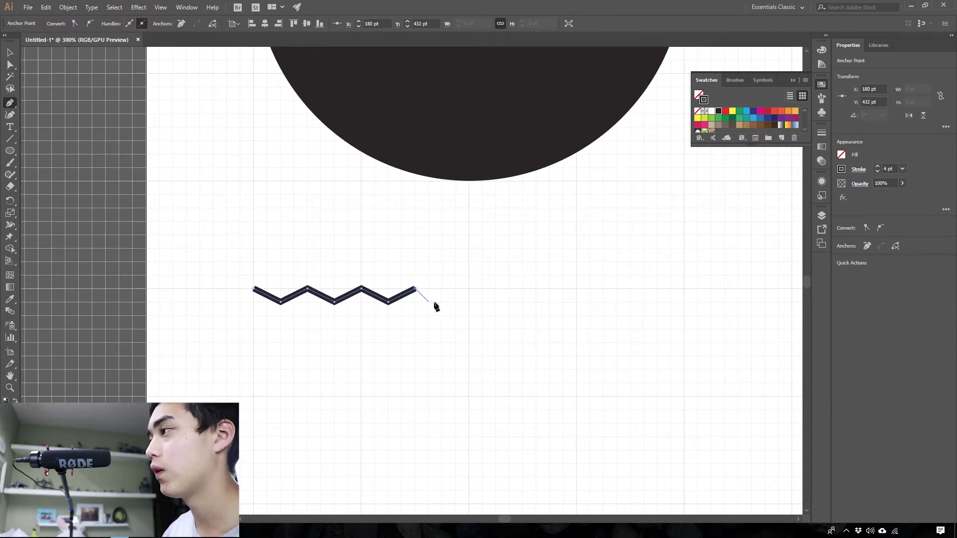
pyautogui.click(442, 302)
pyautogui.click(469, 287)
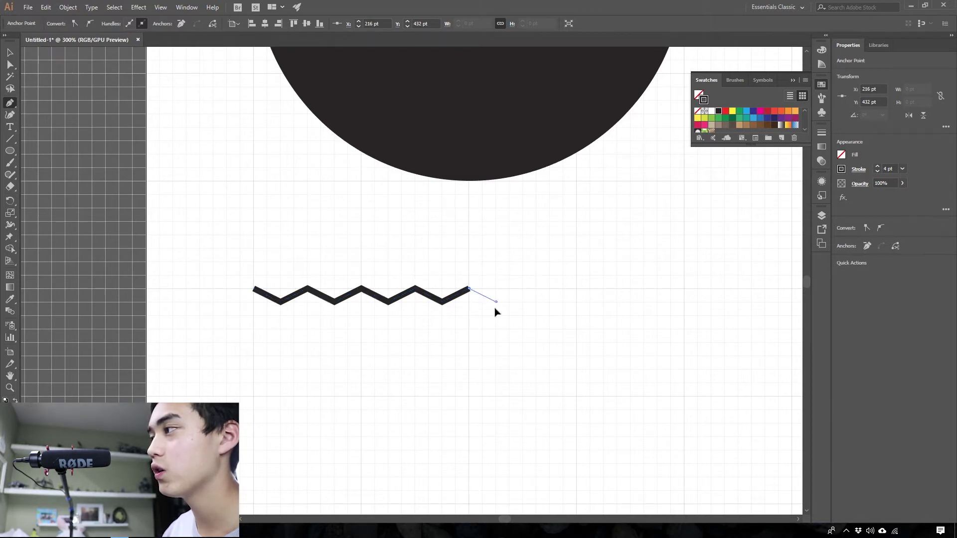
pyautogui.click(496, 302)
pyautogui.keyDown('ctrl'); pyautogui.click(523, 291); pyautogui.keyUp('ctrl')
pyautogui.click(522, 287)
pyautogui.click(549, 301)
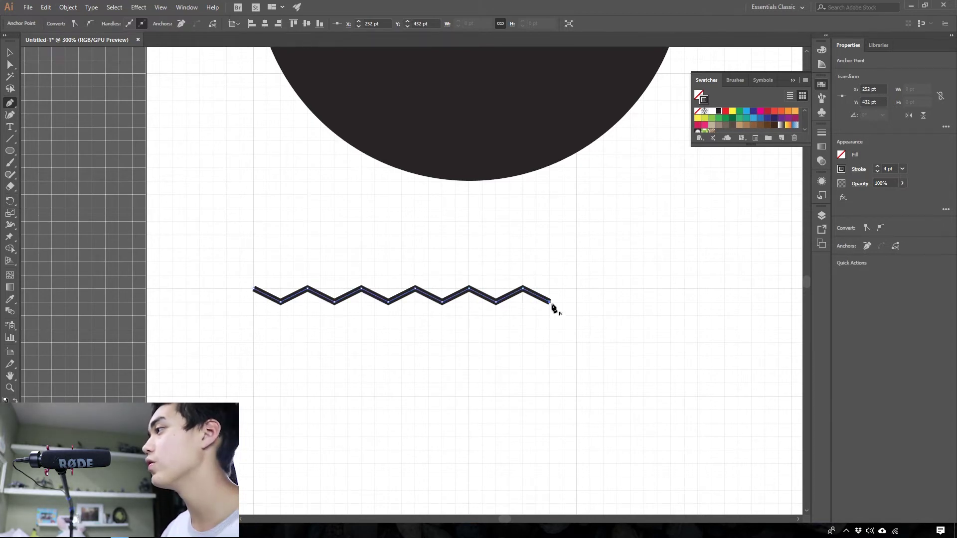
pyautogui.click(576, 287)
pyautogui.click(603, 302)
pyautogui.click(630, 287)
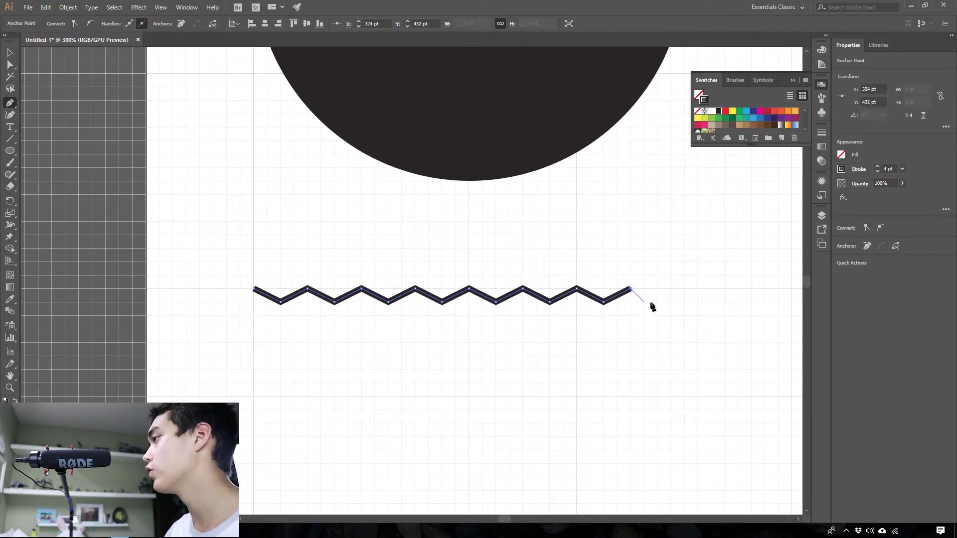
pyautogui.click(658, 301)
pyautogui.click(684, 287)
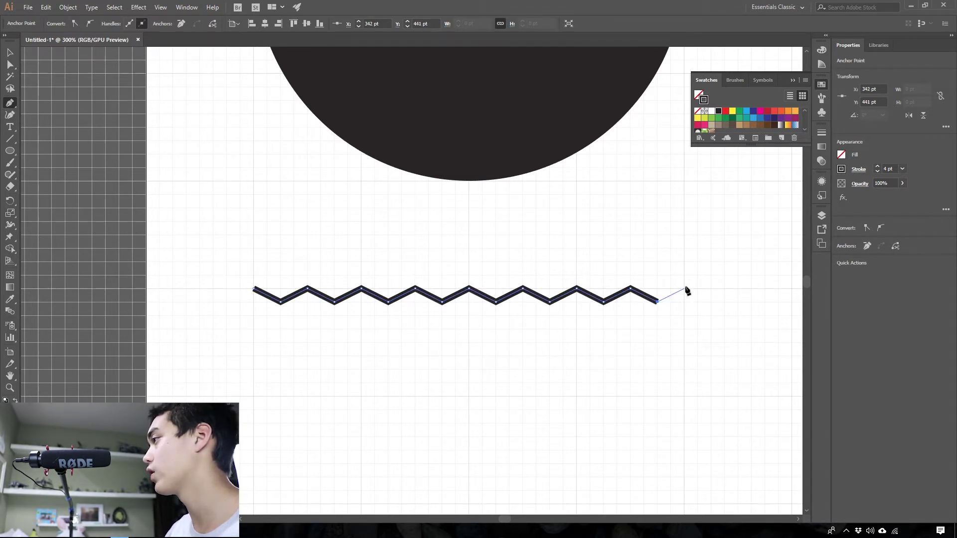
pyautogui.click(711, 302)
pyautogui.click(738, 287)
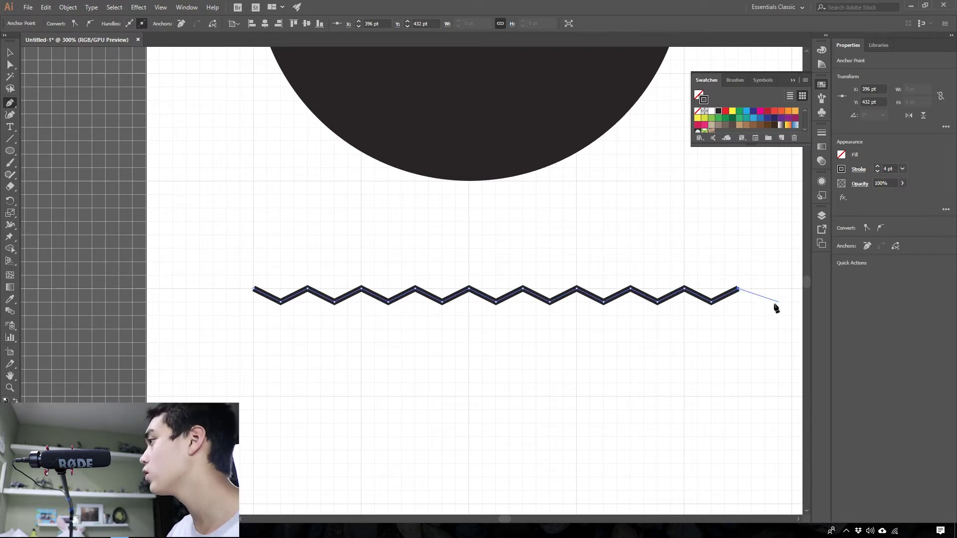
pyautogui.click(765, 301)
pyautogui.hscroll(3, 764, 312)
pyautogui.click(672, 288)
pyautogui.click(699, 301)
pyautogui.click(726, 288)
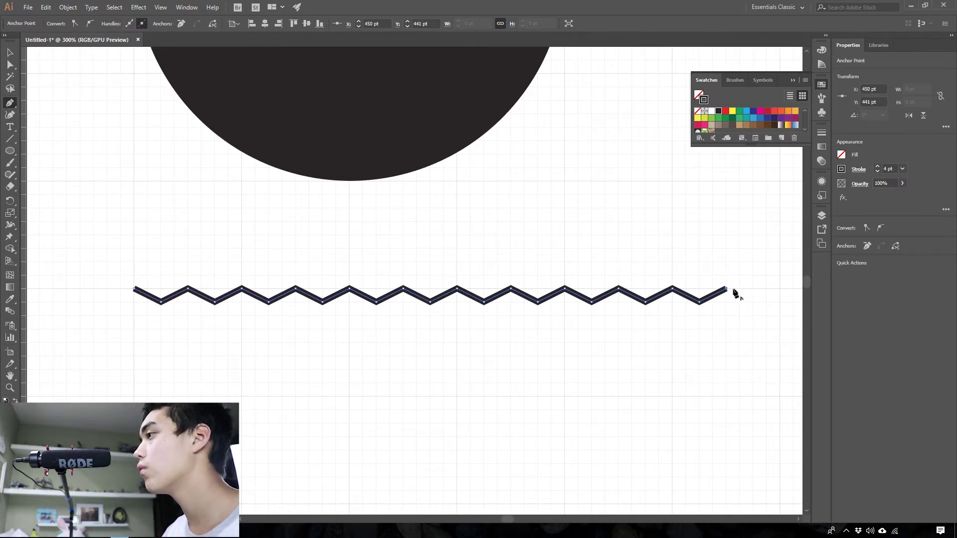
pyautogui.click(753, 301)
pyautogui.click(779, 287)
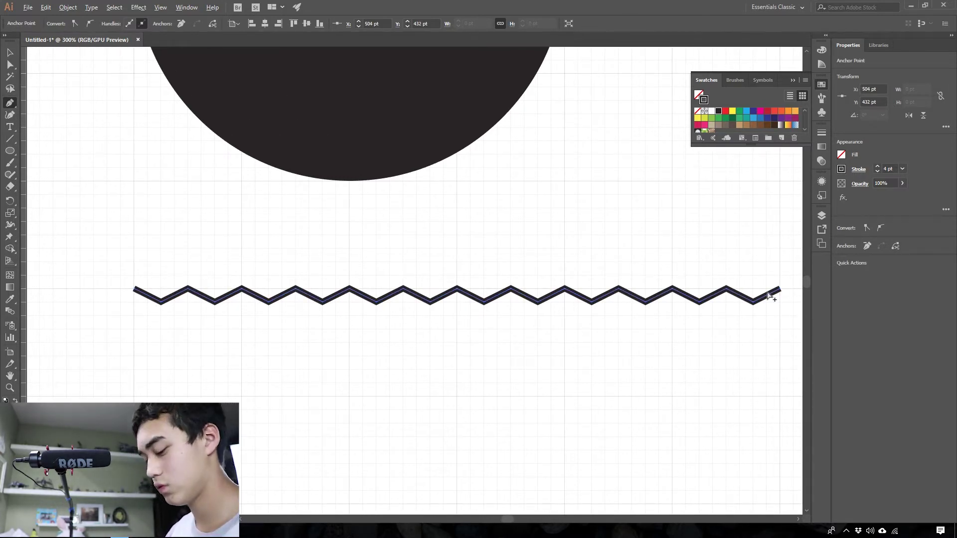
# Step: Place a copy of the zigzag line directly below the original, about 27 pt lower
pyautogui.scroll(-1, 768, 295)
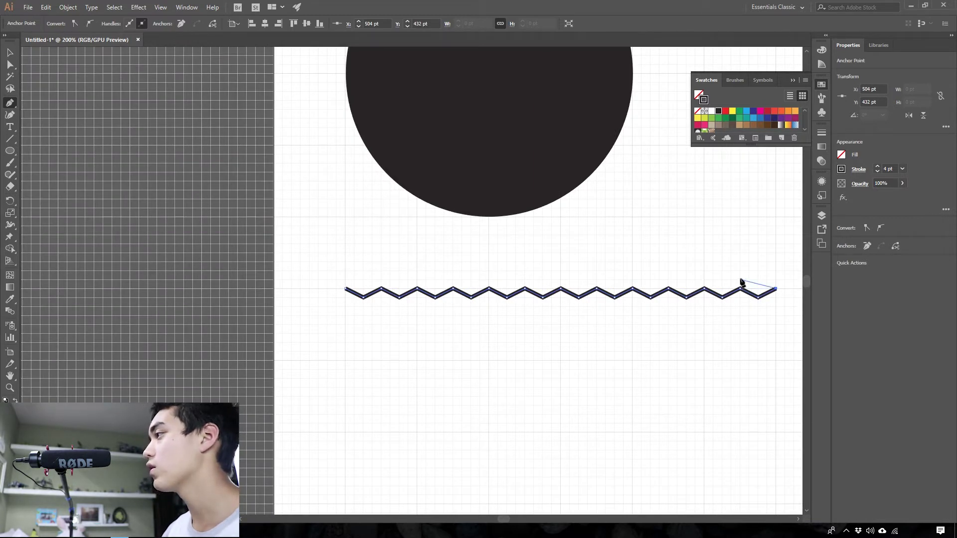
pyautogui.press('v')
pyautogui.moveTo(714, 298); pyautogui.dragTo(716, 324)
# Step: Convert the first low anchor of the lower zigzag to a smooth point and lengthen both handles into a wider curve
pyautogui.scroll(3, 416, 331)
pyautogui.press('a')
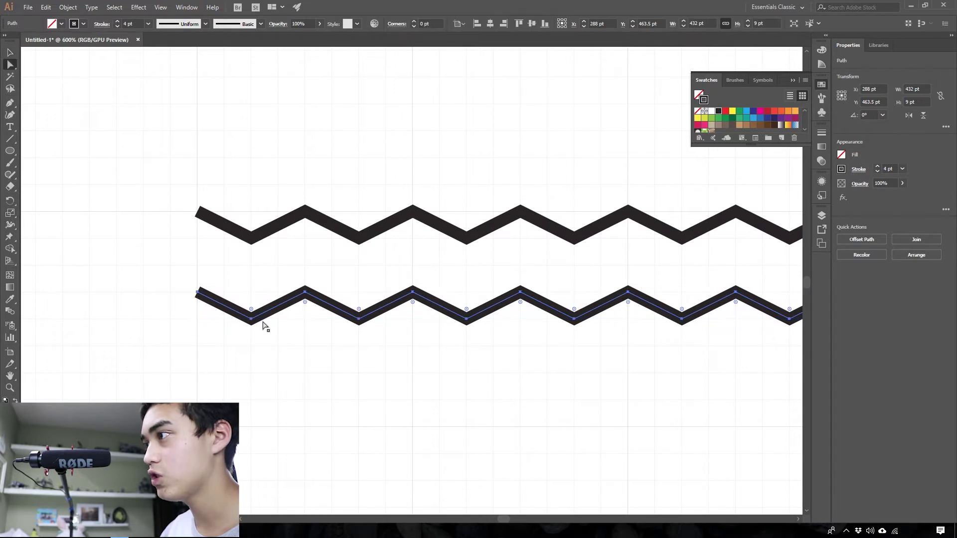
pyautogui.click(253, 319)
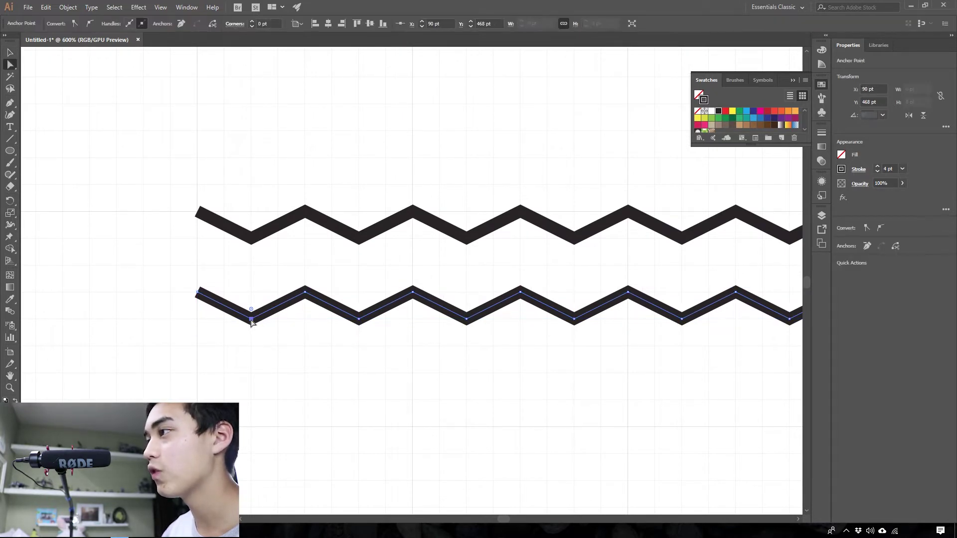
pyautogui.click(89, 24)
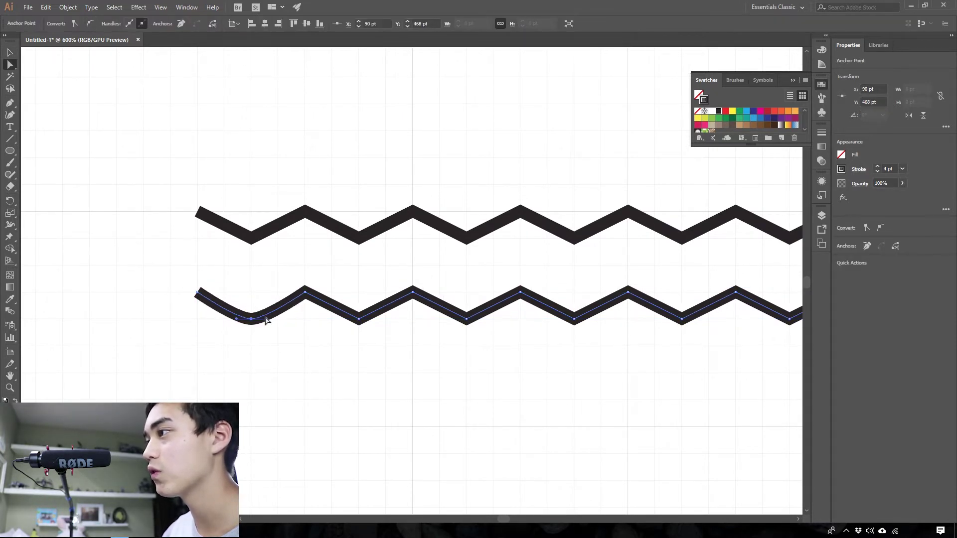
pyautogui.moveTo(268, 323); pyautogui.dragTo(284, 324)
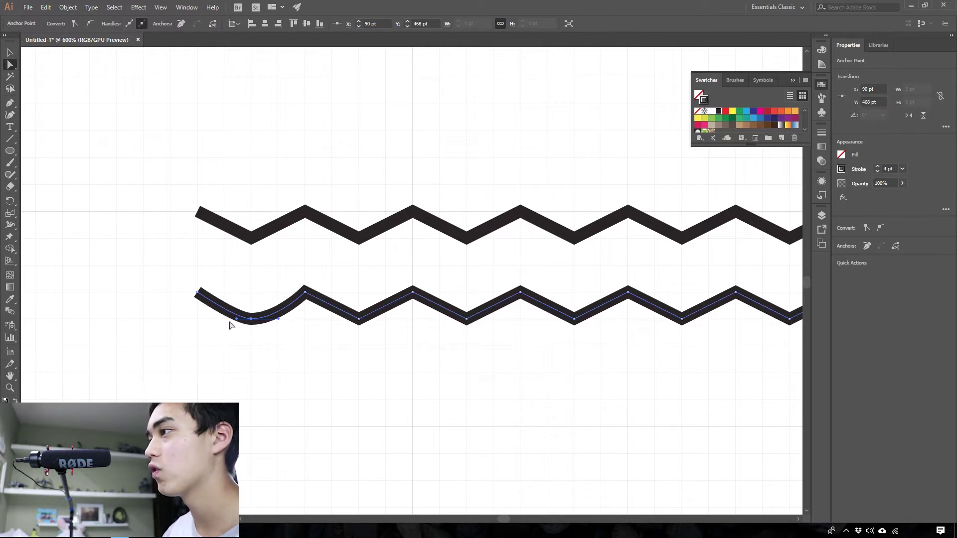
pyautogui.moveTo(237, 319); pyautogui.dragTo(226, 319)
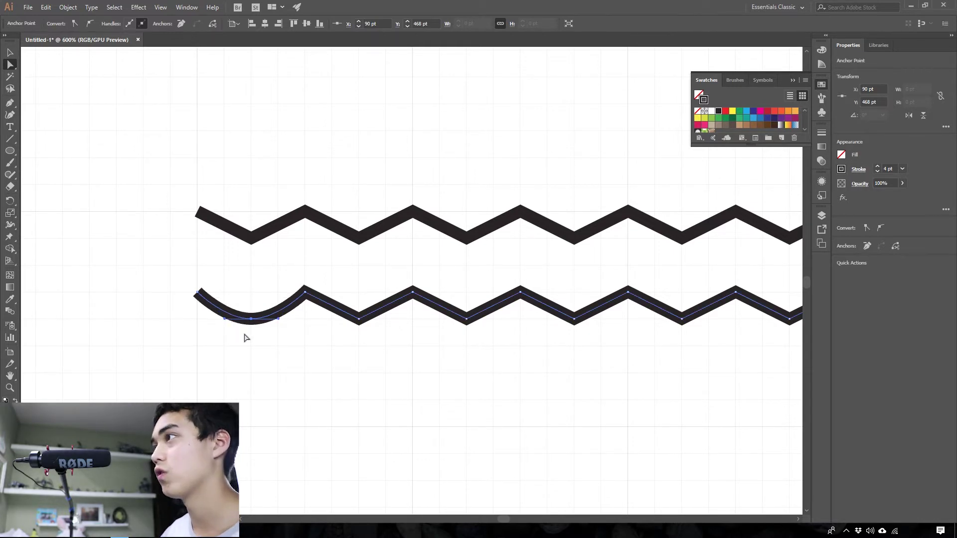
# Step: Show the rulers and set their units to inches
pyautogui.hotkey('ctrl', 'r')
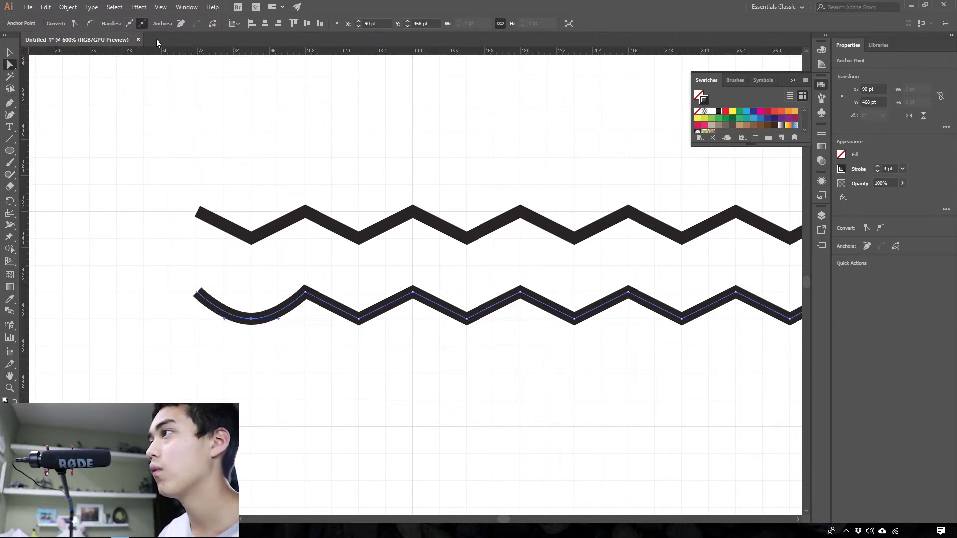
pyautogui.rightClick(213, 52)
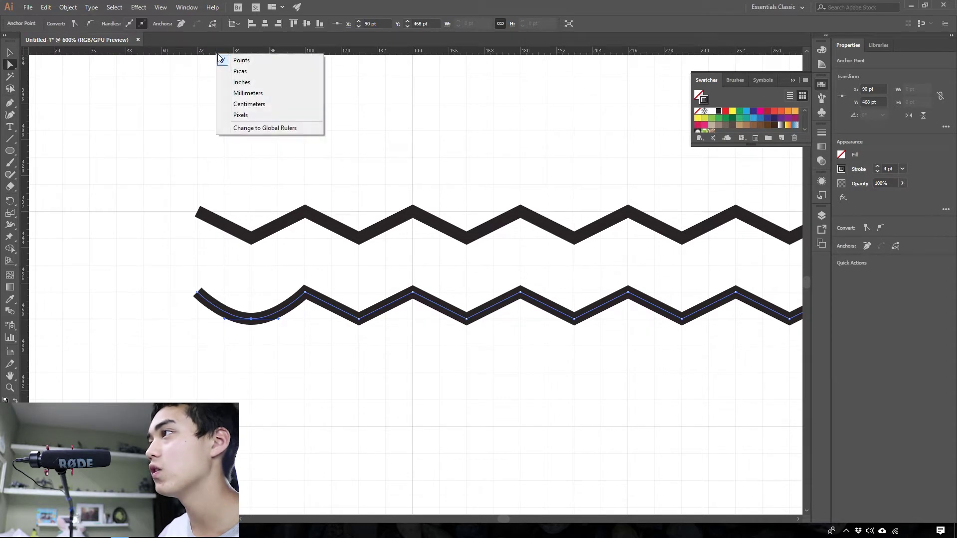
pyautogui.click(244, 84)
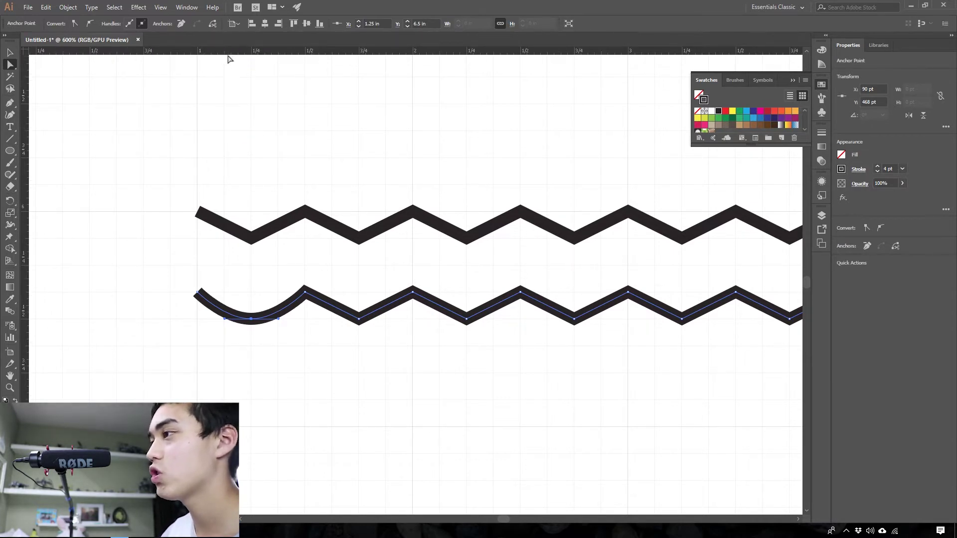
pyautogui.click(305, 390)
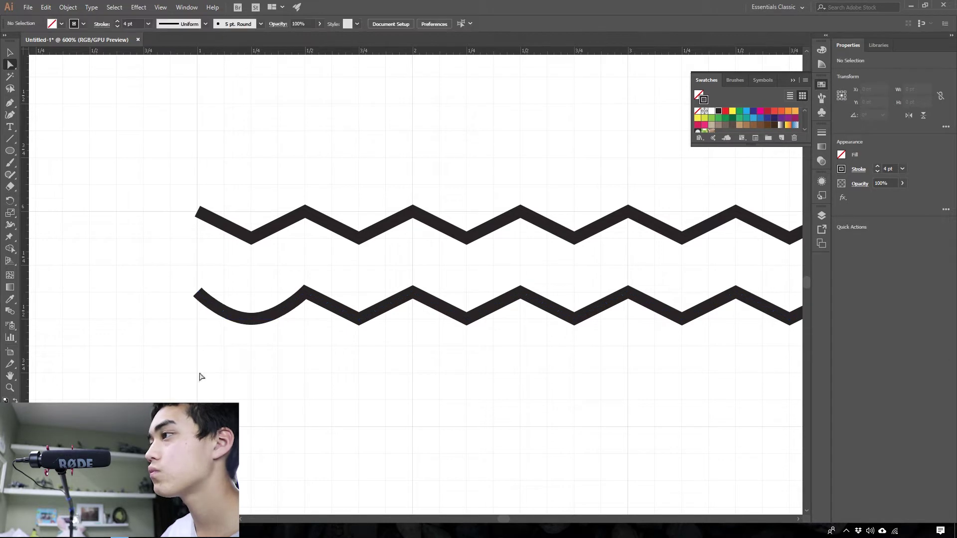
# Step: Delete the partly curved zigzag copy below the first zigzag, leaving only its short far end
pyautogui.scroll(-2, 277, 271)
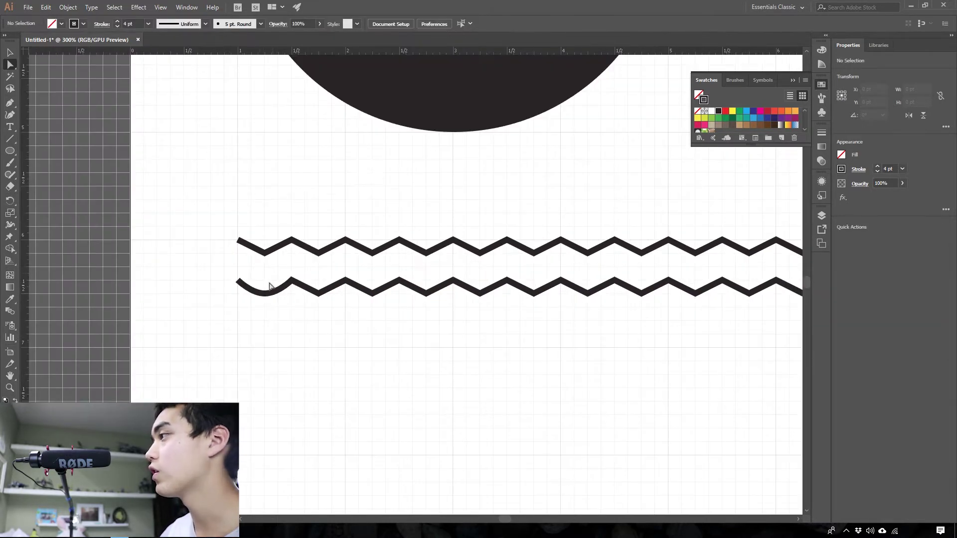
pyautogui.moveTo(251, 273); pyautogui.dragTo(797, 311)
pyautogui.press('Delete')
pyautogui.press('p')
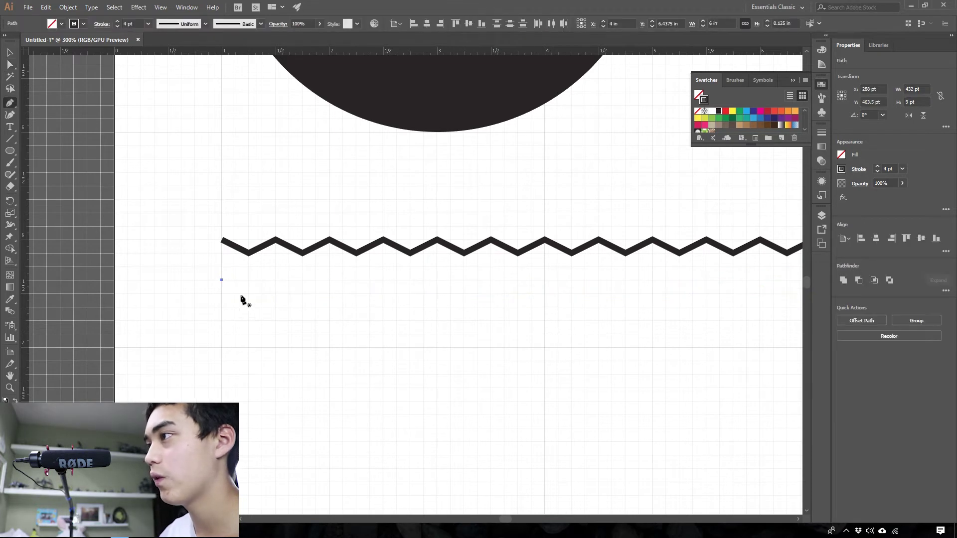
pyautogui.scroll(2, 243, 316)
pyautogui.hotkey('ctrl', 'z')
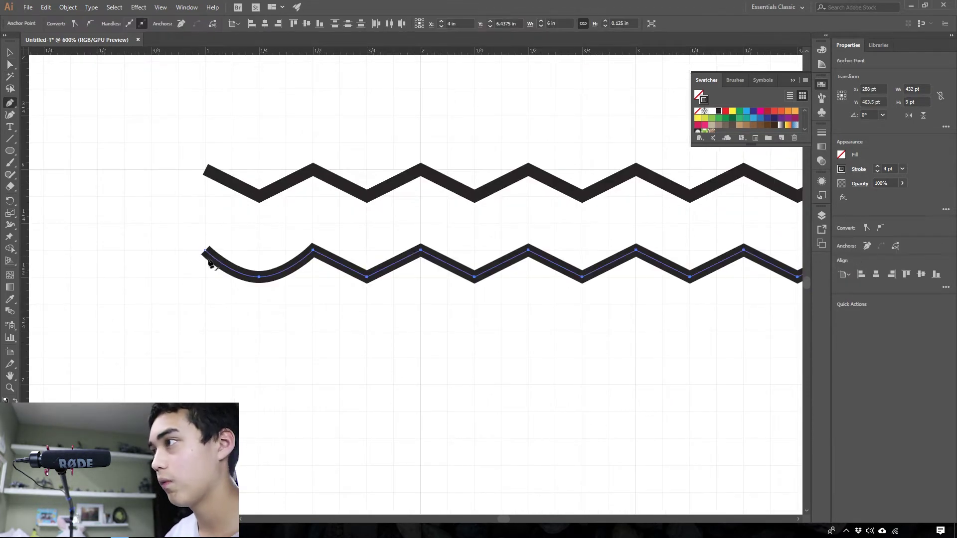
pyautogui.press('Delete')
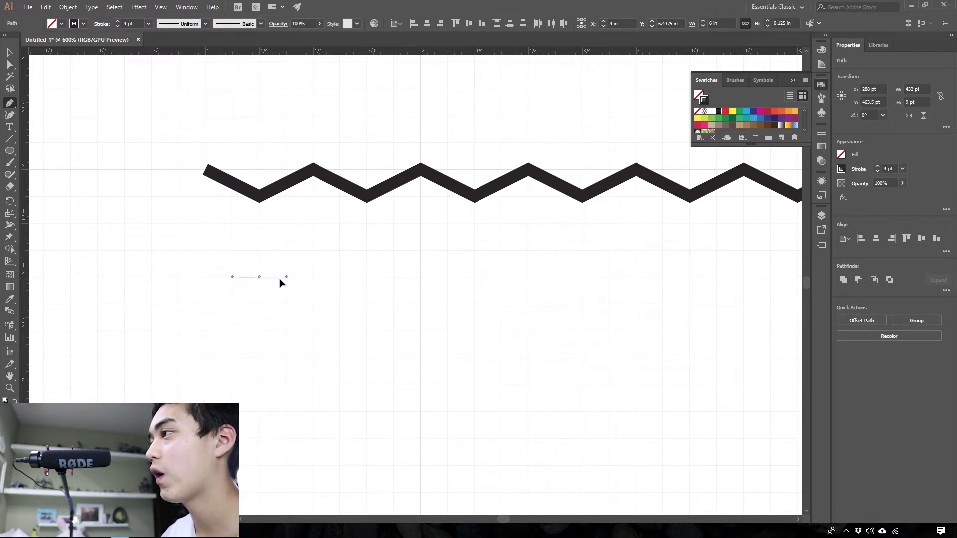
# Step: Draw a smooth wavy path on the grid below the zigzag, about 1.75 in wide and 0.125 in high, with a 4 pt black stroke
pyautogui.moveTo(313, 250)
pyautogui.mouseDown()
pyautogui.moveTo(340, 249)
pyautogui.moveTo(399, 283)
pyautogui.moveTo(393, 276)
pyautogui.moveTo(438, 251)
pyautogui.moveTo(501, 276)
pyautogui.moveTo(555, 250)
pyautogui.moveTo(606, 279)
pyautogui.moveTo(662, 249)
pyautogui.mouseUp()
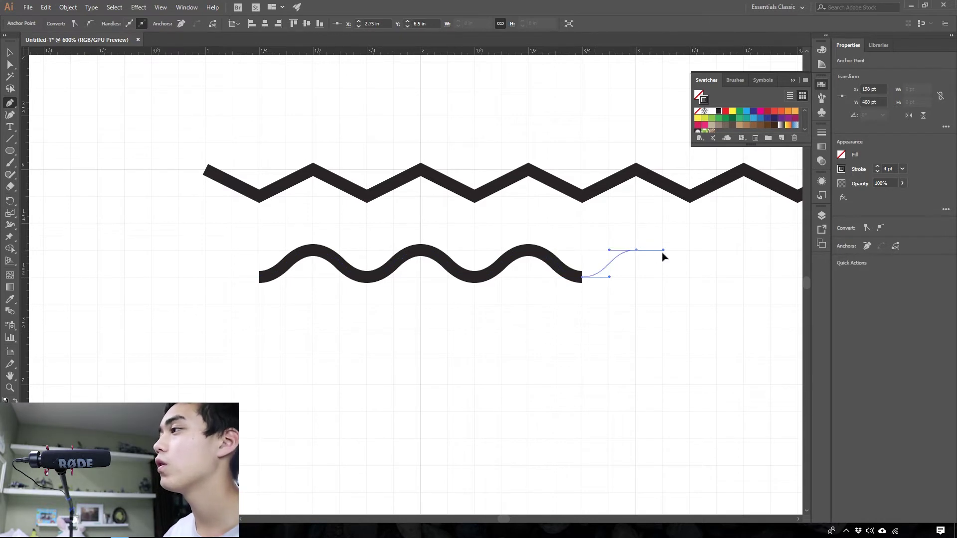
pyautogui.press('Escape')
pyautogui.scroll(-3, 580, 344)
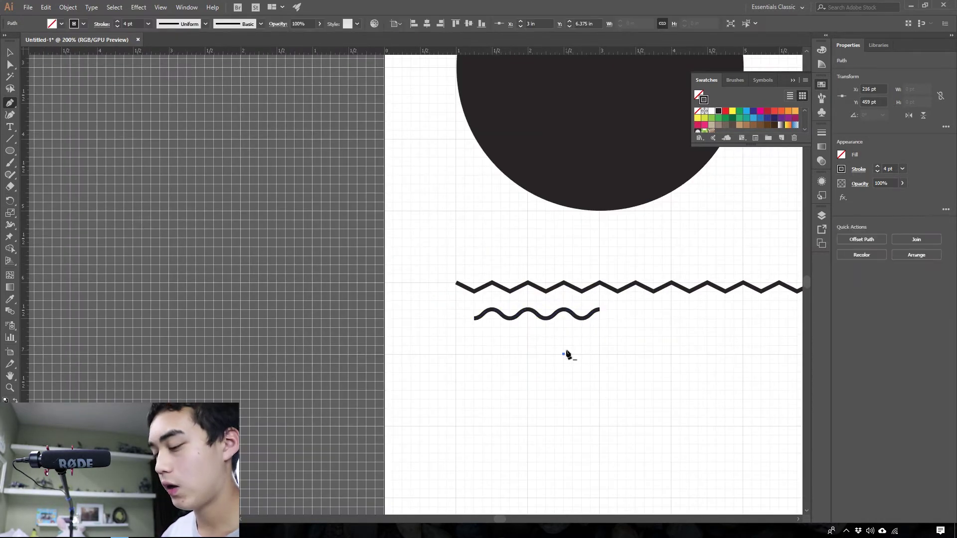
pyautogui.hscroll(7, 568, 354)
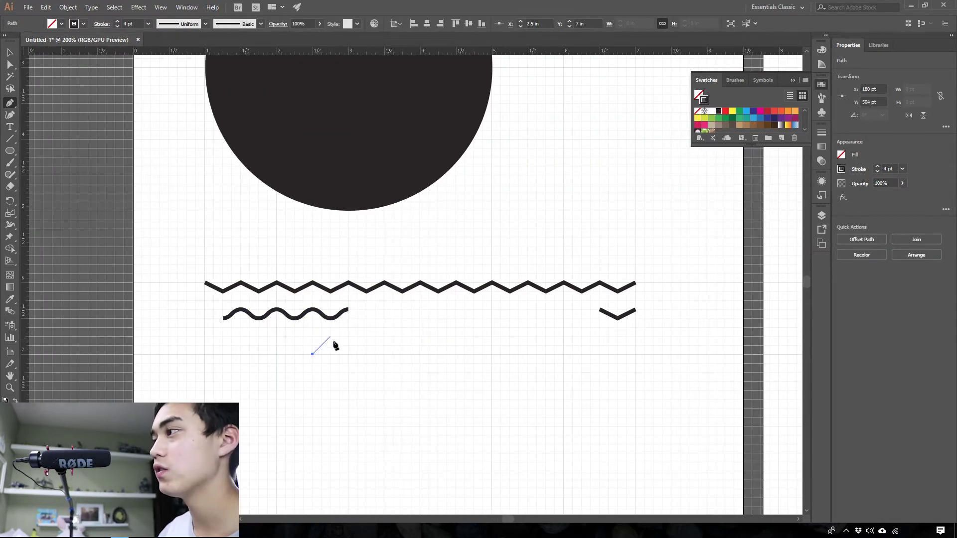
pyautogui.press('v')
pyautogui.click(361, 356)
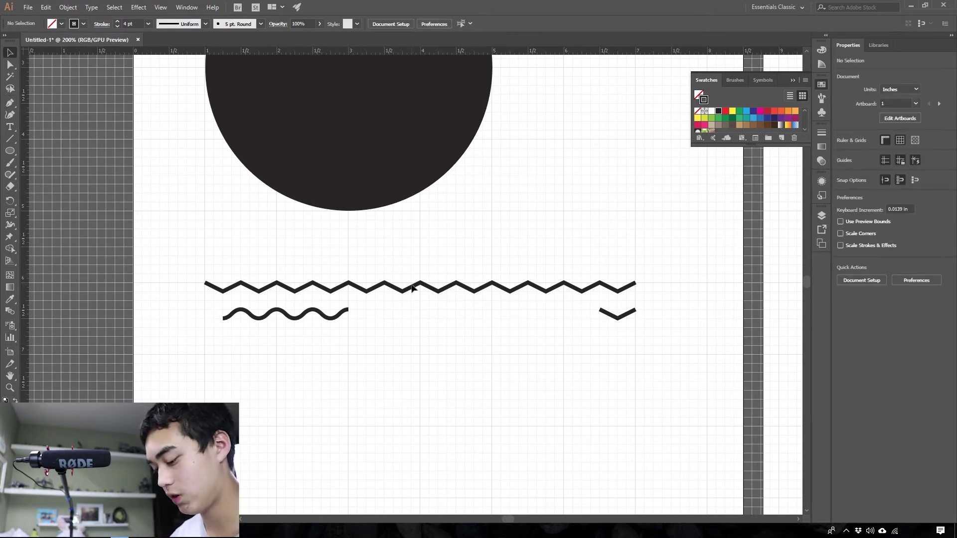
# Step: Outline the stroke of the long zigzag line to turn it into a filled shape
pyautogui.click(412, 288)
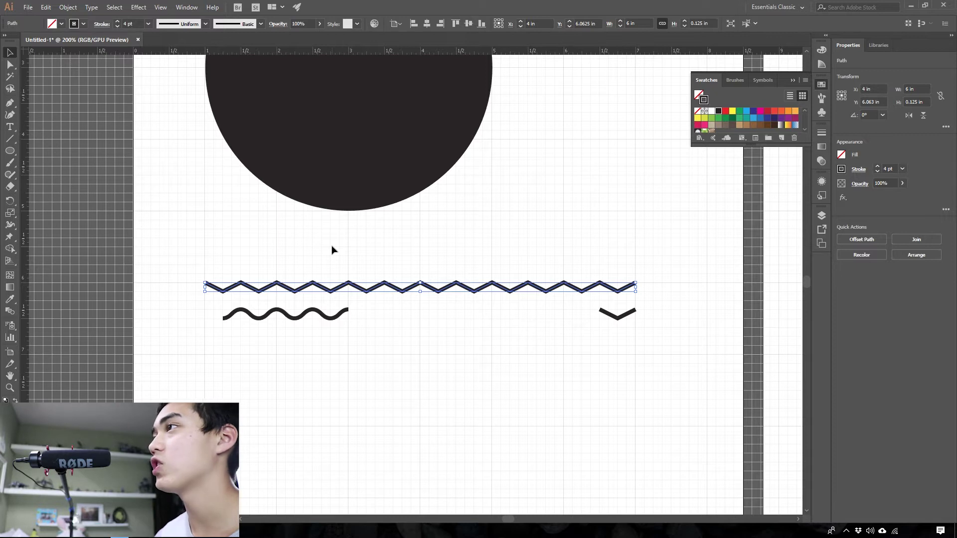
pyautogui.click(96, 7)
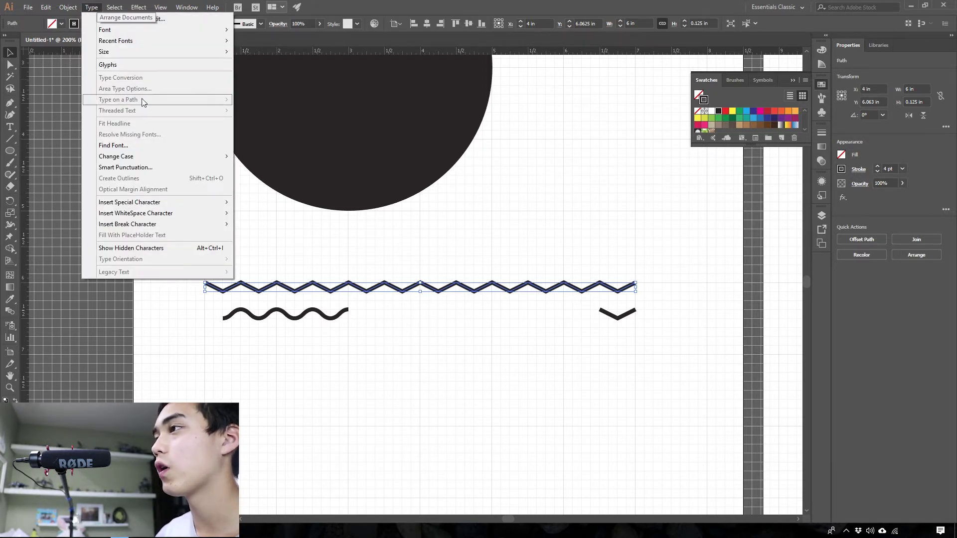
pyautogui.click(64, 6)
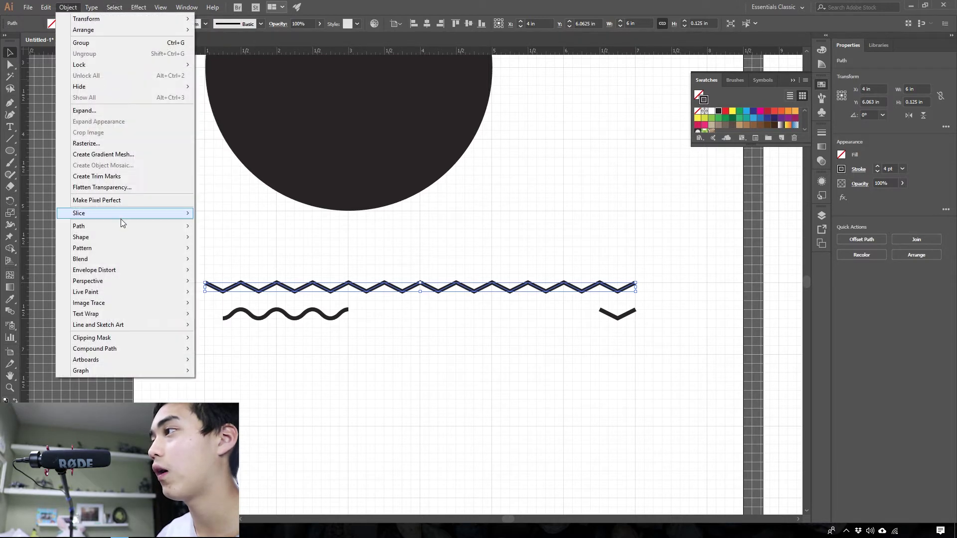
pyautogui.moveTo(157, 224)
pyautogui.click(231, 252)
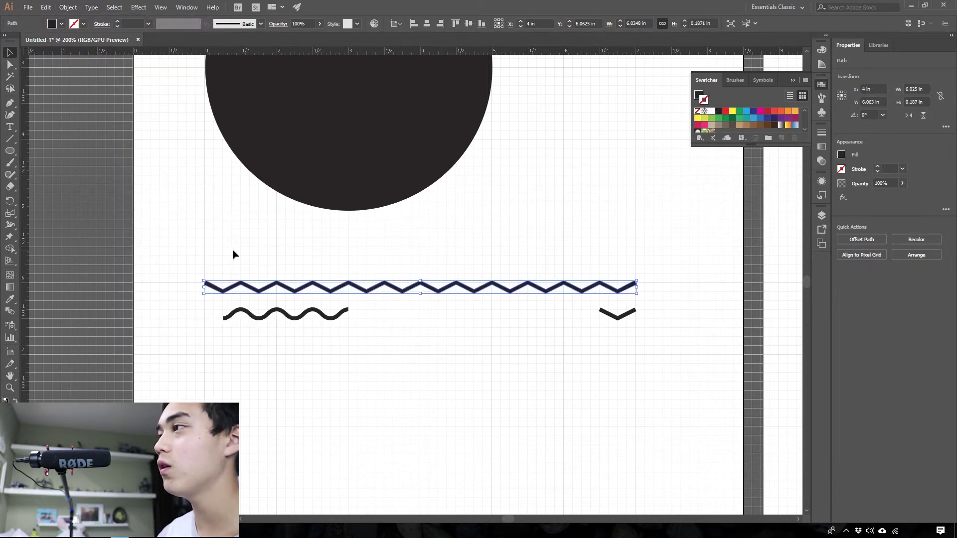
# Step: Move the outlined zigzag onto the circle's lower edge and centre it horizontally on the circle as the key object
pyautogui.moveTo(263, 293); pyautogui.dragTo(217, 213)
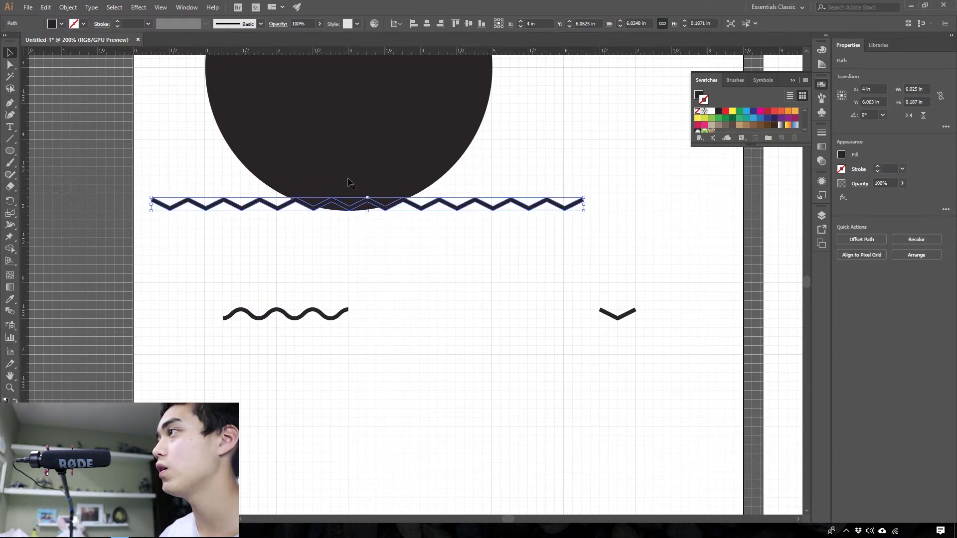
pyautogui.hotkey('ctrl', '=')
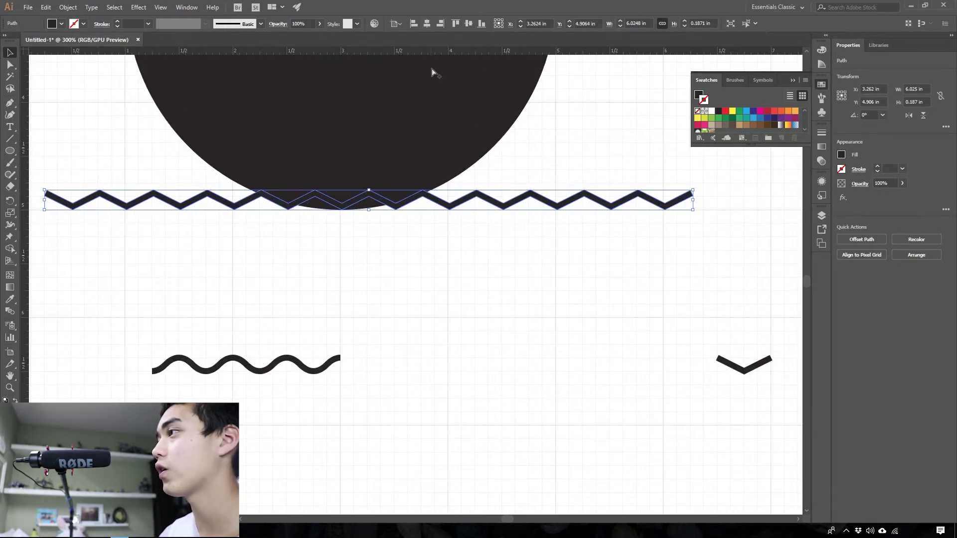
pyautogui.scroll(-3, 430, 95)
pyautogui.keyDown('shift'); pyautogui.click(417, 98); pyautogui.keyUp('shift')
pyautogui.scroll(4, 448, 180)
pyautogui.scroll(3, 429, 148)
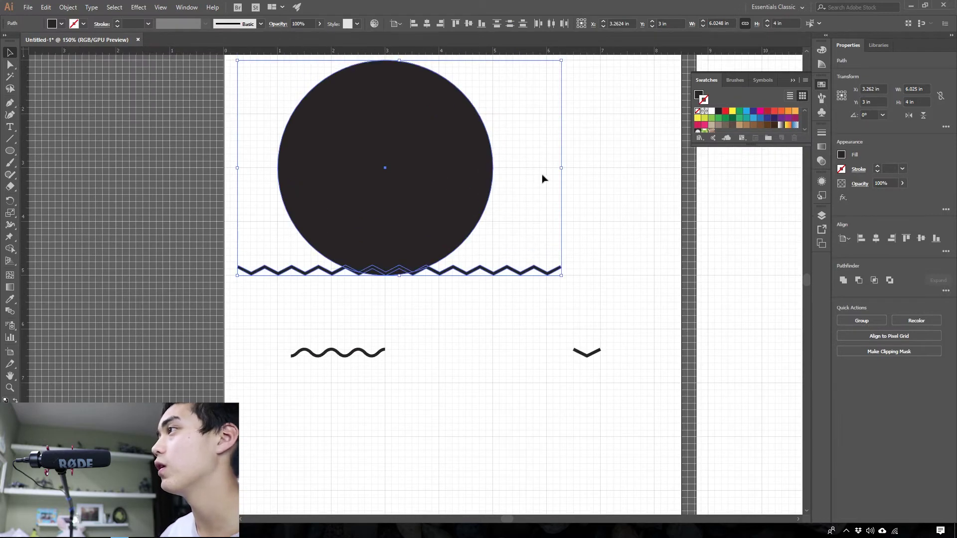
pyautogui.click(395, 26)
pyautogui.click(415, 43)
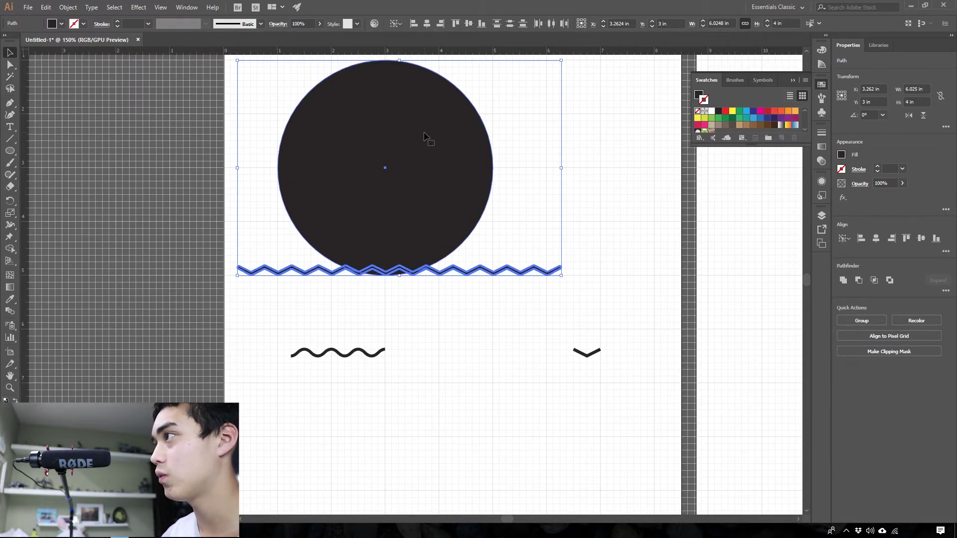
pyautogui.click(421, 134)
pyautogui.click(426, 24)
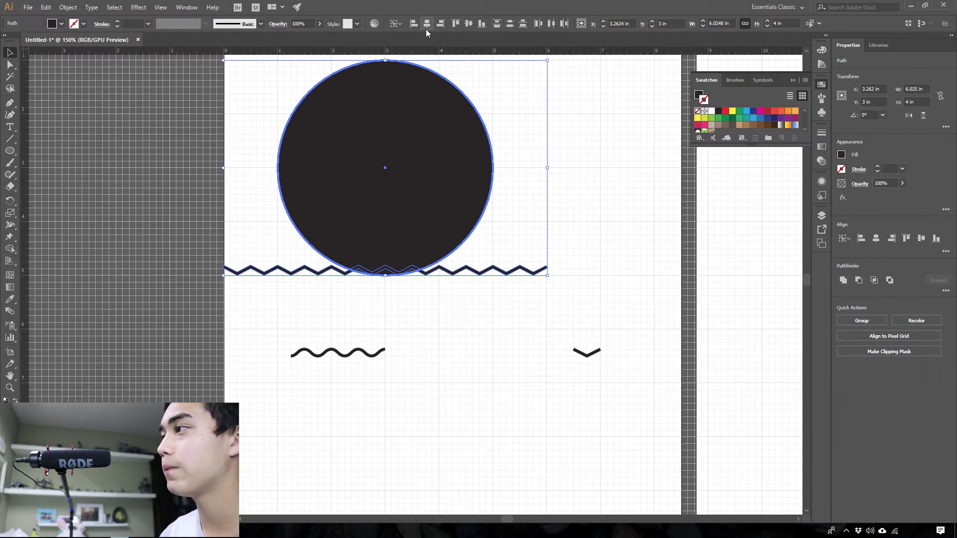
pyautogui.click(654, 217)
# Step: Stretch the outlined zigzag upward to a height of 0.25 in, keeping its lower edge level with the circle's bottom
pyautogui.click(448, 271)
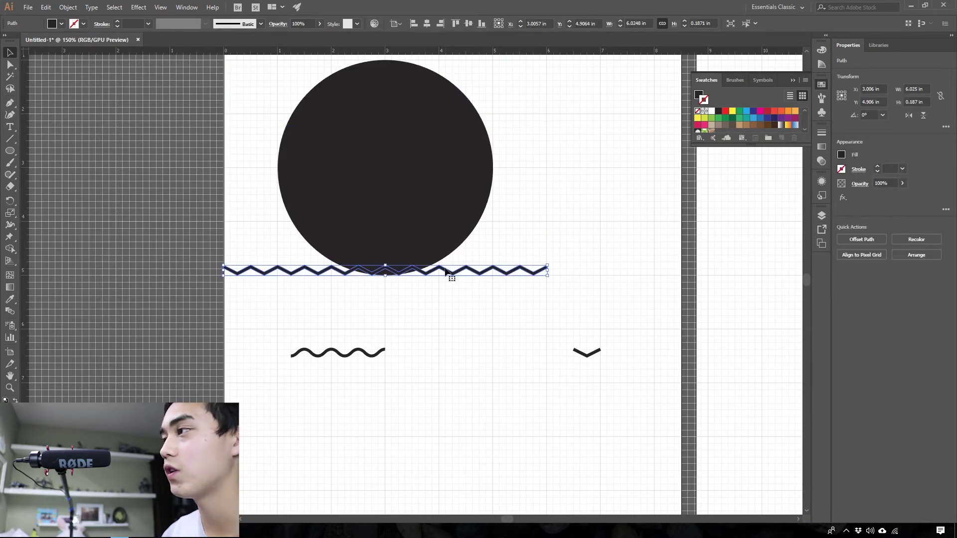
pyautogui.scroll(1, 435, 273)
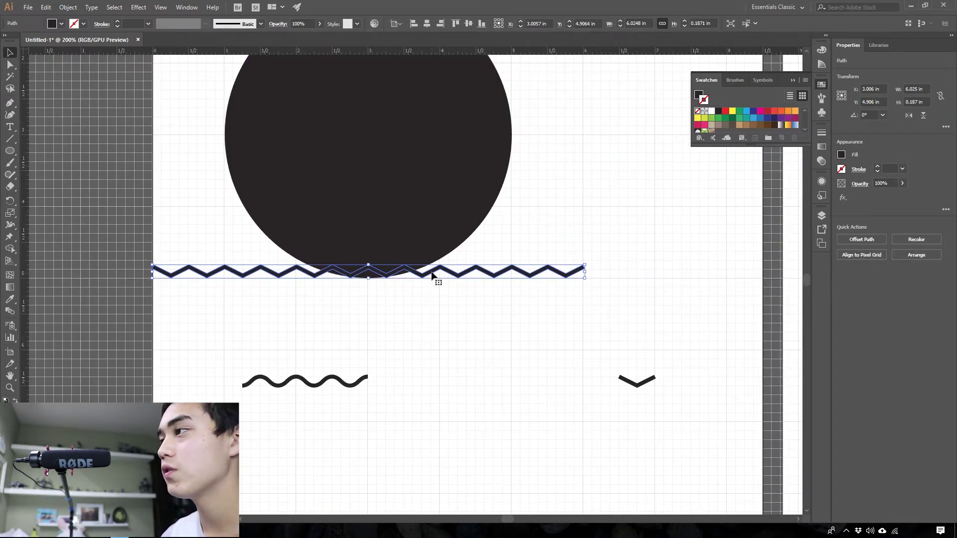
pyautogui.scroll(2, 432, 274)
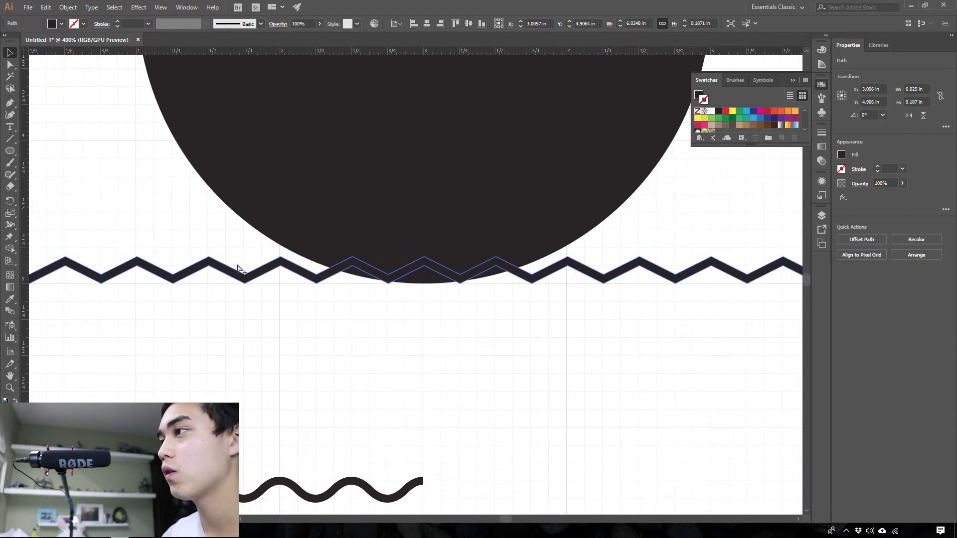
pyautogui.moveTo(427, 261); pyautogui.dragTo(427, 254)
pyautogui.click(316, 305)
pyautogui.hscroll(-2, 299, 289)
# Step: Stack five copies of the zigzag upward over the circle's lower part at 0.25 in intervals, making six rows
pyautogui.click(296, 273)
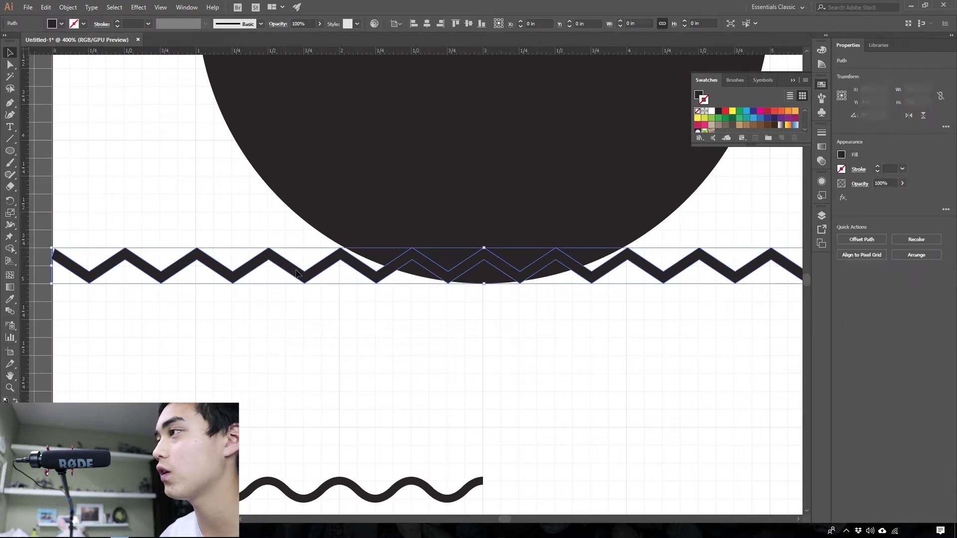
pyautogui.keyDown('alt'); pyautogui.moveTo(296, 273); pyautogui.dragTo(295, 229); pyautogui.keyUp('alt')
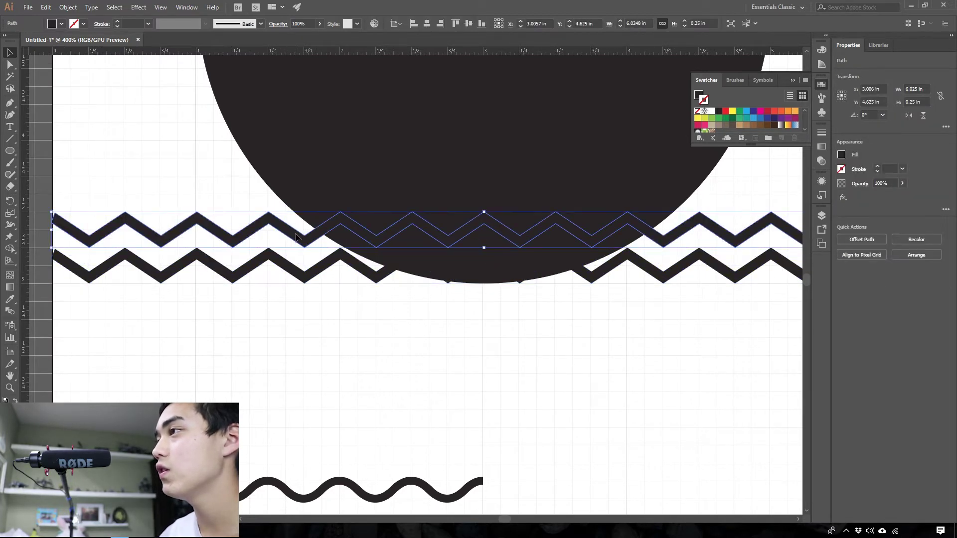
pyautogui.moveTo(296, 236); pyautogui.dragTo(252, 162)
pyautogui.scroll(2, 185, 172)
pyautogui.moveTo(192, 202); pyautogui.dragTo(199, 136)
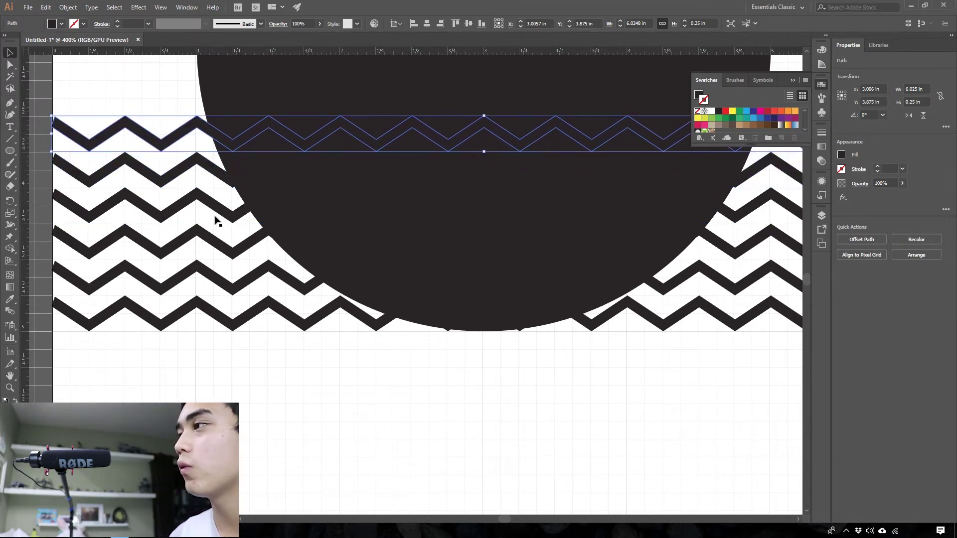
# Step: Give all six zigzag rows a white fill and a 1 pt black stroke
pyautogui.scroll(-3, 214, 220)
pyautogui.click(251, 317)
pyautogui.scroll(1, 291, 209)
pyautogui.moveTo(488, 181); pyautogui.dragTo(459, 295)
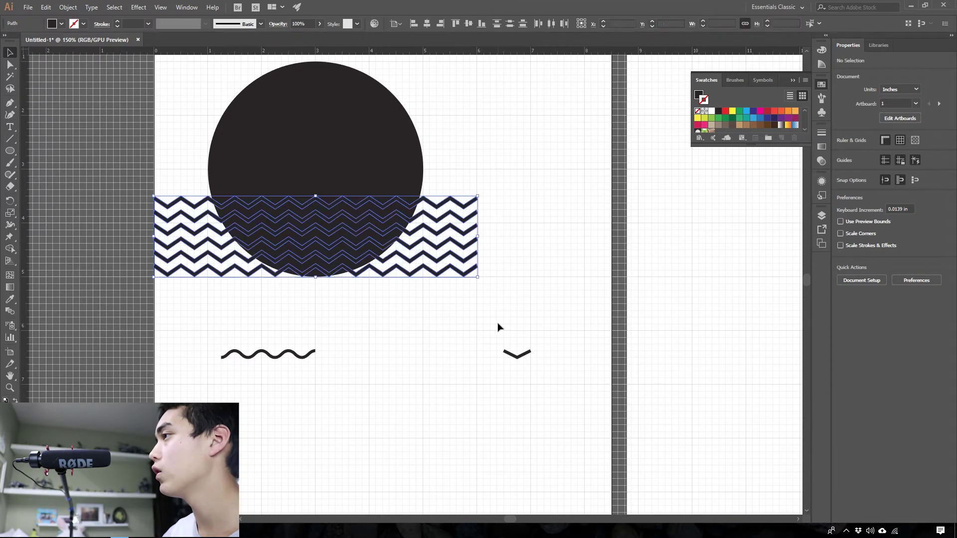
pyautogui.click(712, 112)
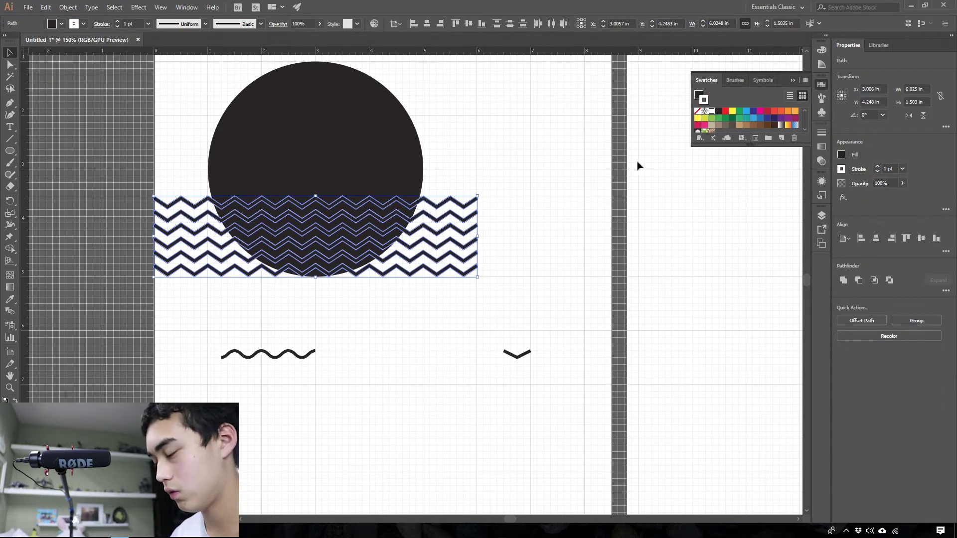
pyautogui.hotkey('shift', 'x')
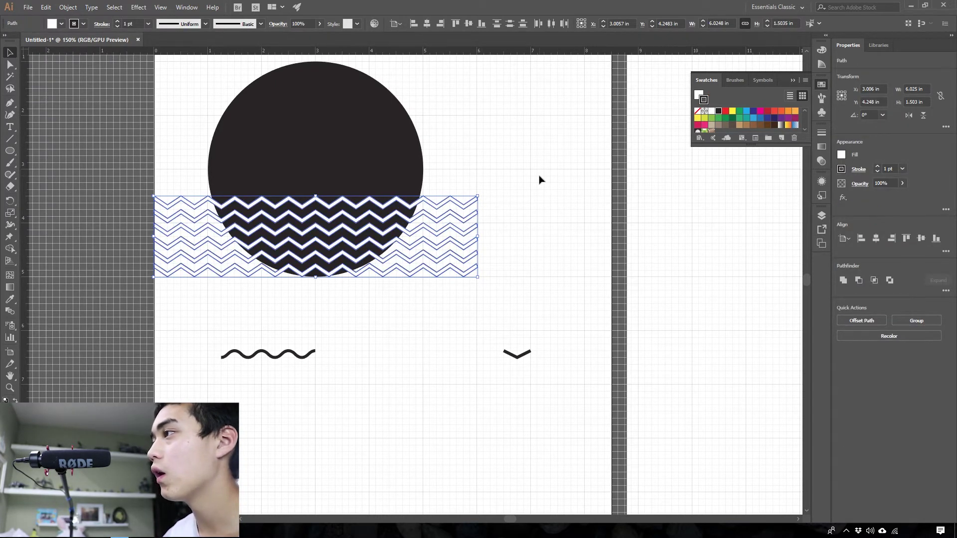
# Step: Remove the stroke from all six zigzag rows, leaving only their white fill
pyautogui.press('/')
pyautogui.click(444, 185)
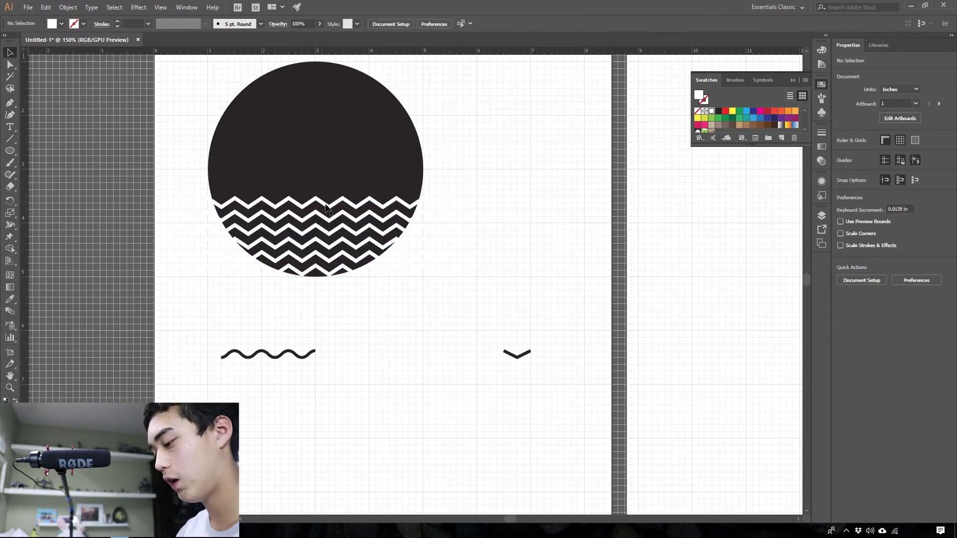
# Step: Try to move the second zigzag row from the top down onto the fourth row
pyautogui.scroll(2, 326, 208)
pyautogui.click(367, 220)
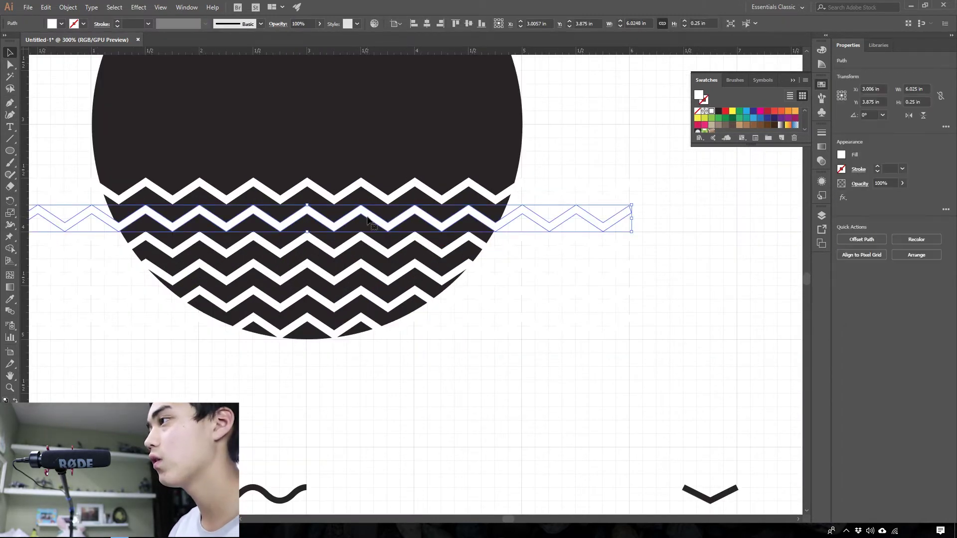
pyautogui.moveTo(368, 220); pyautogui.dragTo(380, 273)
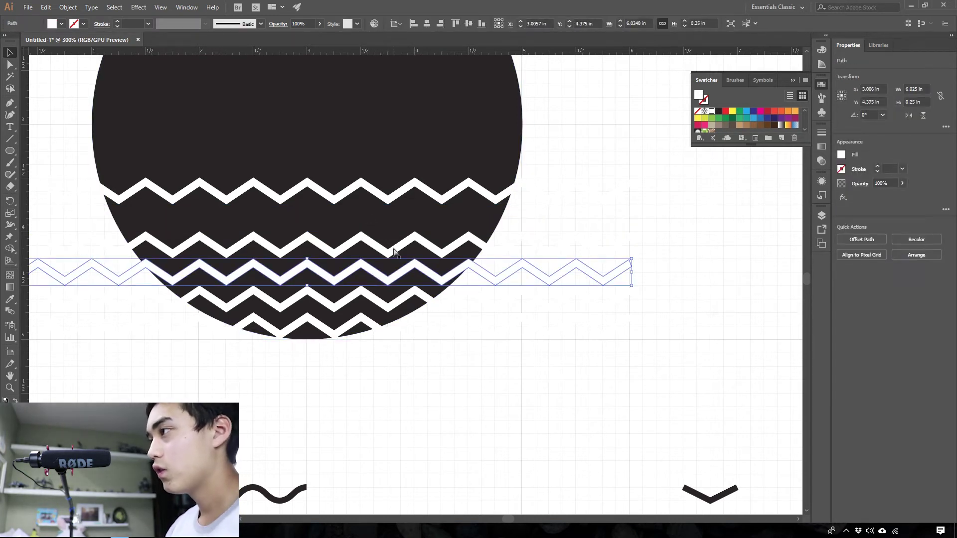
pyautogui.moveTo(398, 277); pyautogui.dragTo(405, 195)
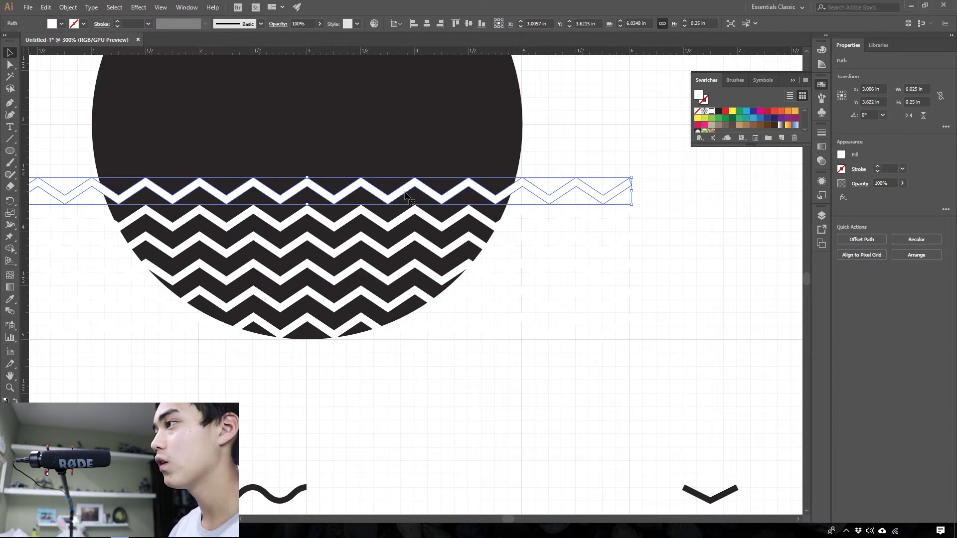
# Step: Delete every other zigzag row over the circle: the first, third and fifth counted from the top
pyautogui.press('Delete')
pyautogui.click(391, 255)
pyautogui.press('Delete')
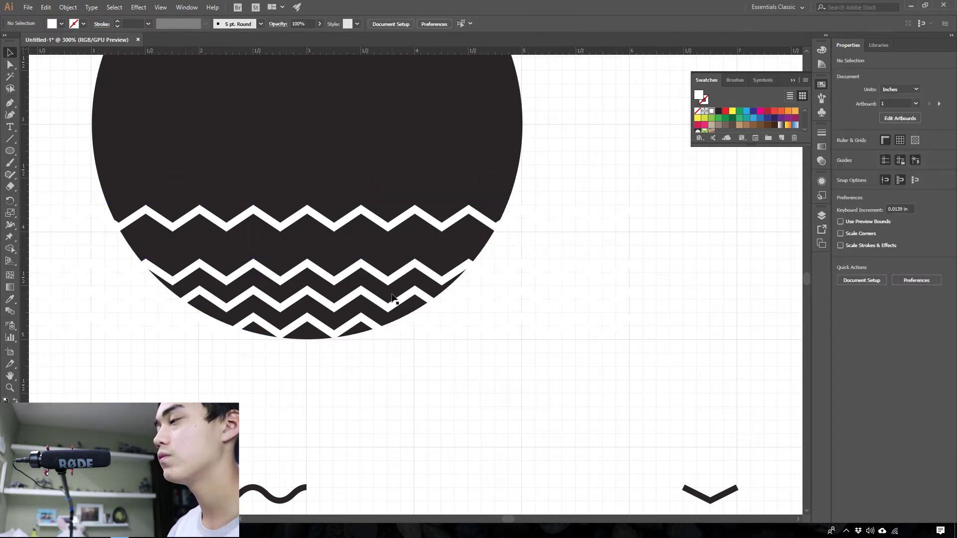
pyautogui.click(391, 295)
pyautogui.press('Delete')
pyautogui.scroll(3, 464, 378)
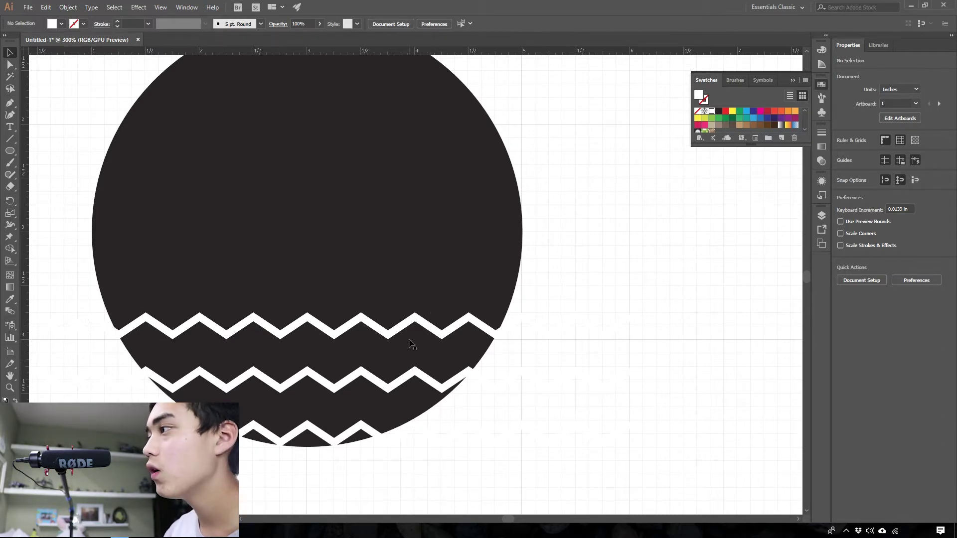
pyautogui.scroll(-1, 406, 342)
pyautogui.press('w')
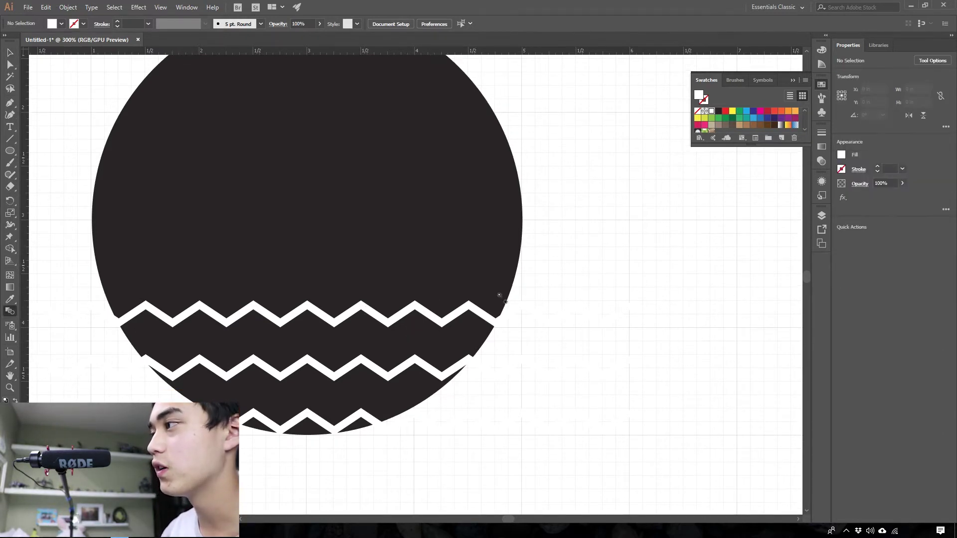
pyautogui.press('v')
# Step: Copy the topmost remaining zigzag sideways toward the second artboard, and fill the copy with red
pyautogui.click(516, 315)
pyautogui.hotkey('ctrl', '1')
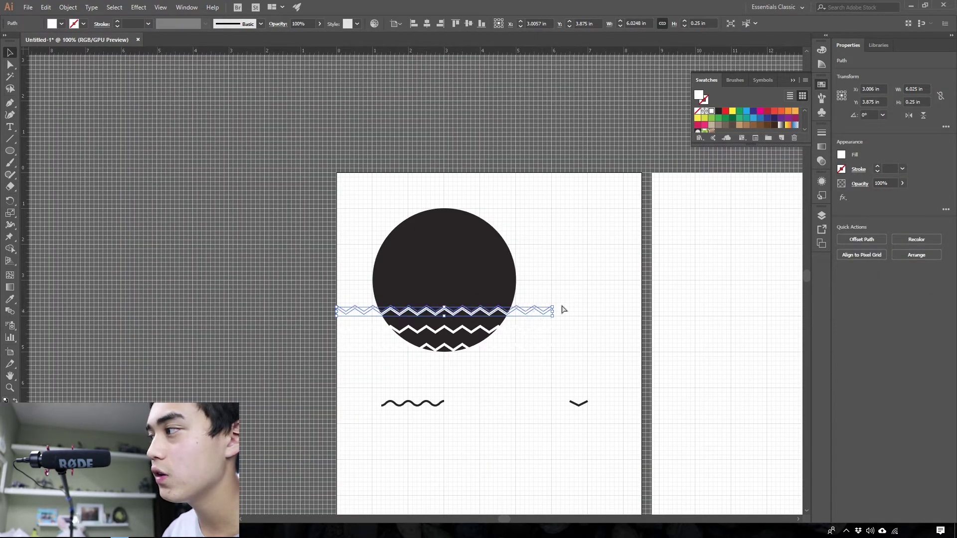
pyautogui.moveTo(562, 309); pyautogui.dragTo(734, 239)
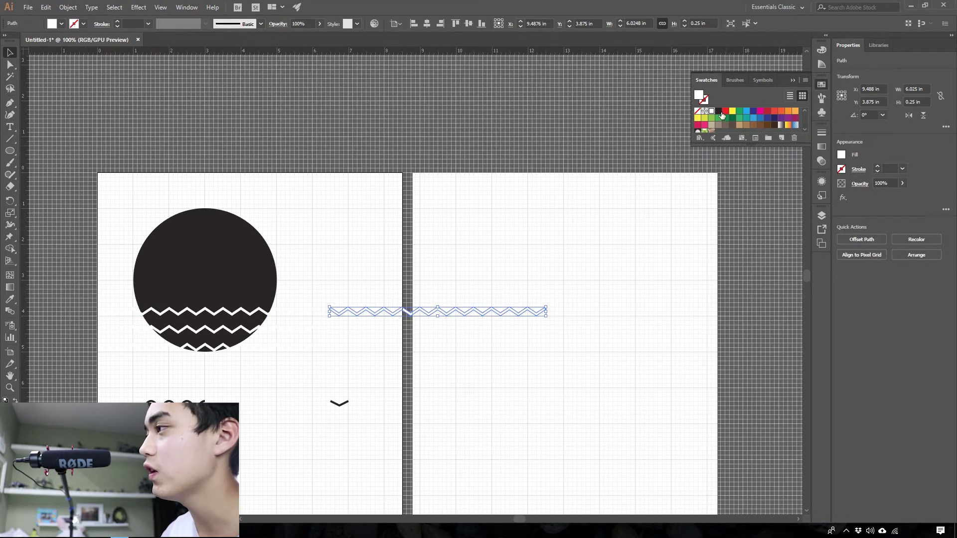
pyautogui.click(718, 111)
pyautogui.click(725, 111)
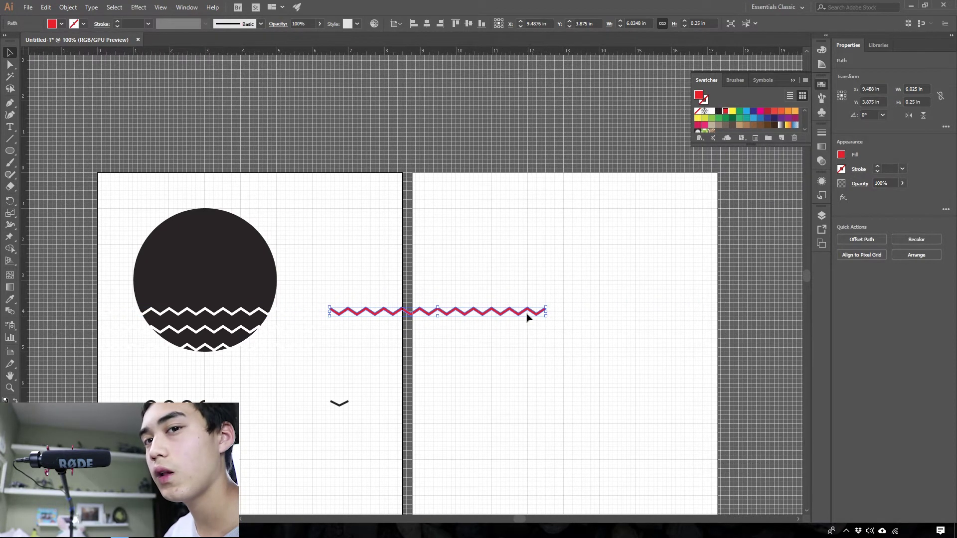
# Step: Duplicate the red zigzag horizontally so the copy lies fully on the second artboard, and delete the one straddling both artboards
pyautogui.moveTo(526, 314); pyautogui.dragTo(641, 311)
pyautogui.click(564, 254)
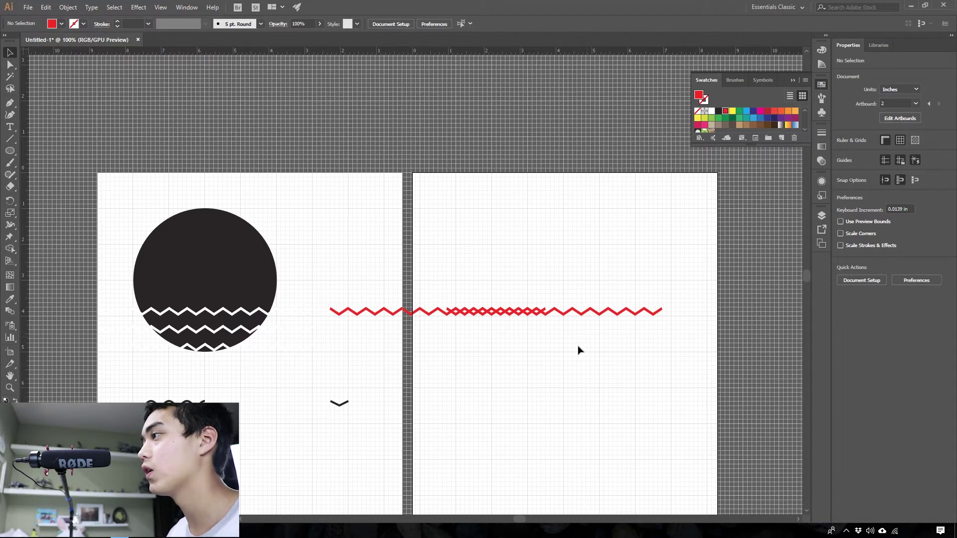
pyautogui.press('p')
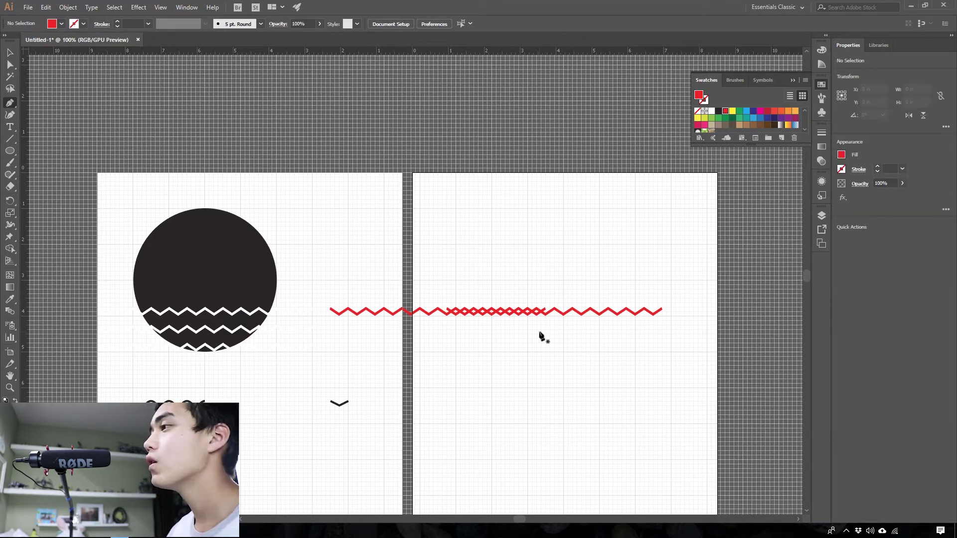
pyautogui.scroll(2, 543, 339)
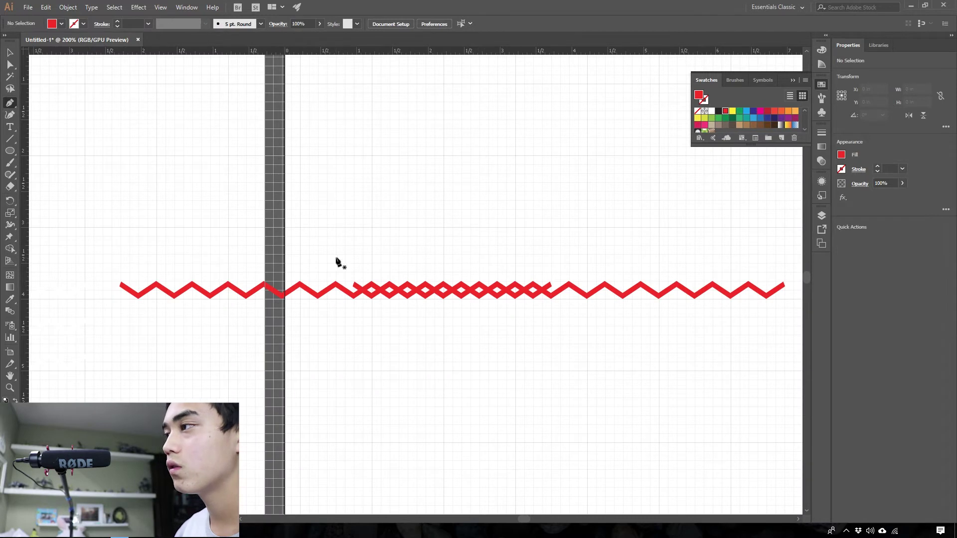
pyautogui.press('v')
pyautogui.click(317, 295)
pyautogui.press('Delete')
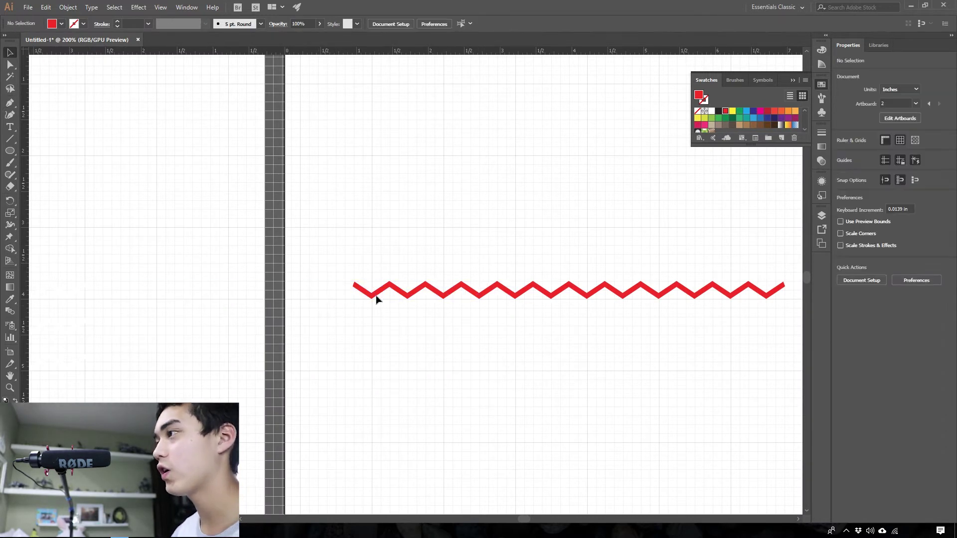
# Step: Start a Pen path above the red zigzag with smooth horizontal-handled anchors at X 2.222, Y 2 in and X 3.222, Y 3 in
pyautogui.scroll(2, 449, 275)
pyautogui.hscroll(3, 450, 275)
pyautogui.scroll(-2, 453, 273)
pyautogui.press('p')
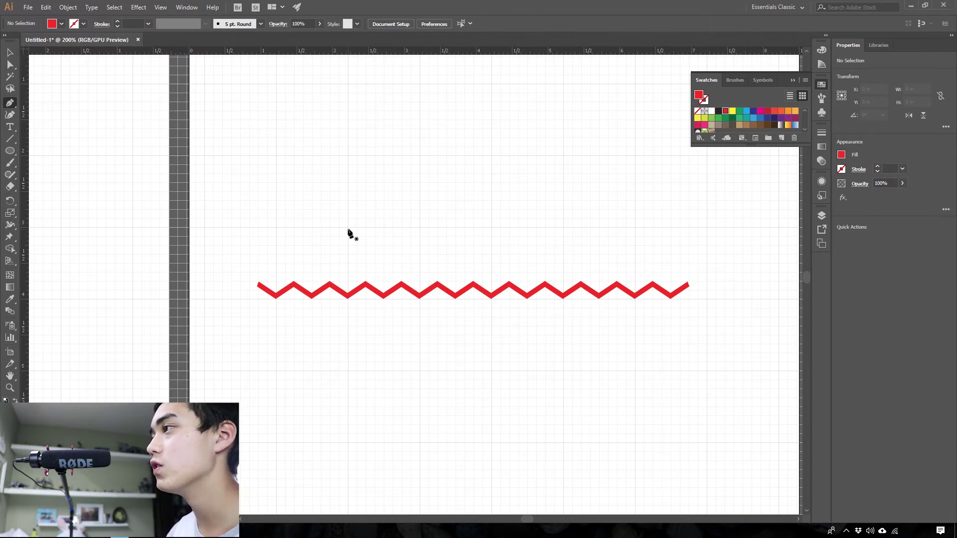
pyautogui.scroll(1, 350, 149)
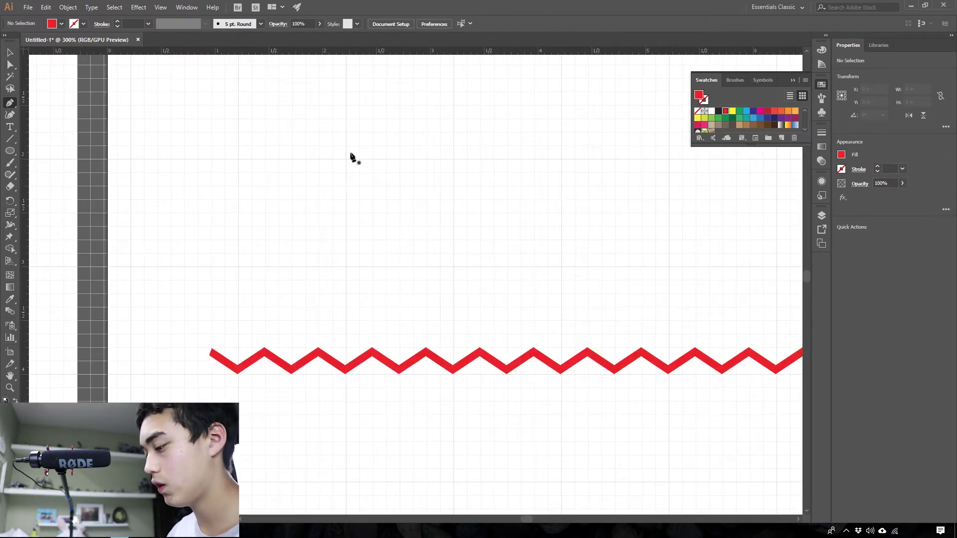
pyautogui.click(344, 159)
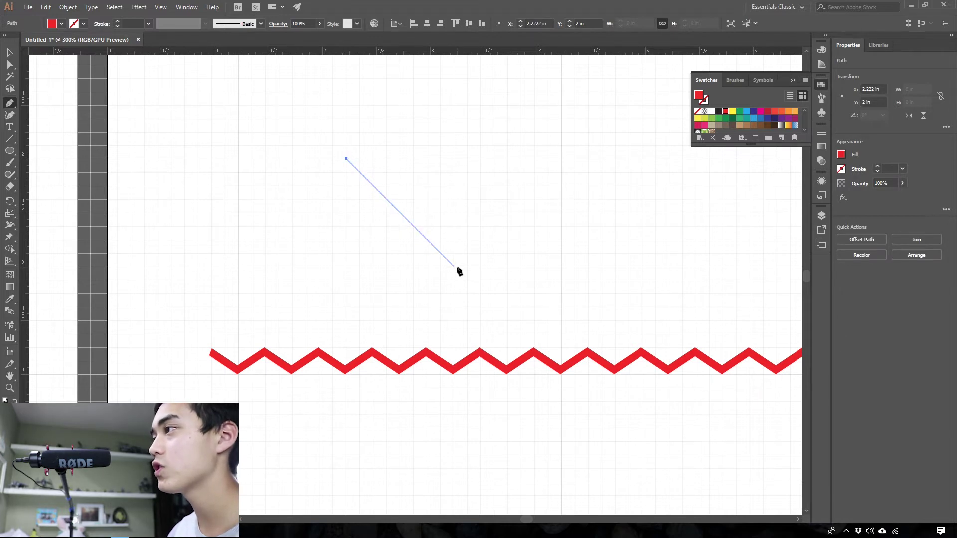
pyautogui.hotkey('ctrl', 'z')
pyautogui.moveTo(346, 158); pyautogui.dragTo(380, 160)
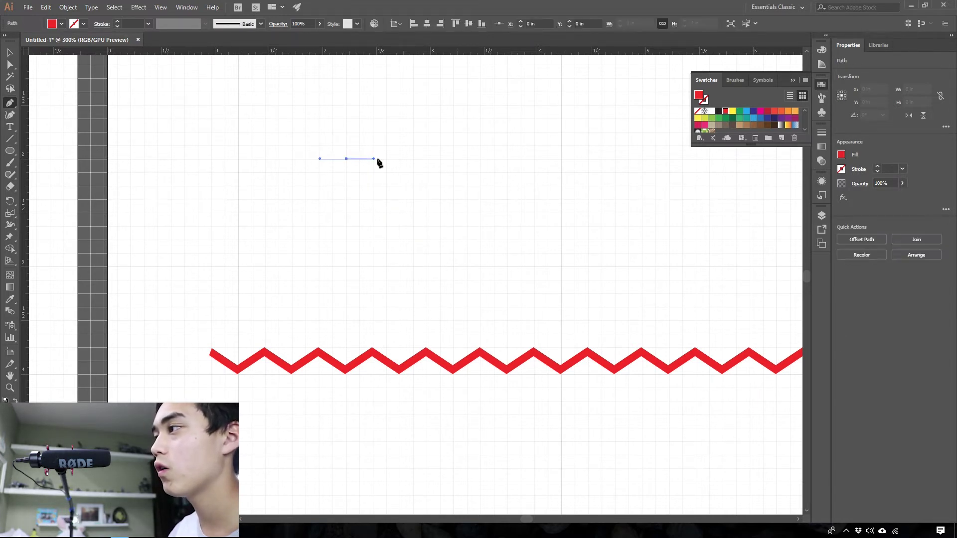
pyautogui.click(454, 266)
pyautogui.moveTo(457, 270); pyautogui.dragTo(486, 271)
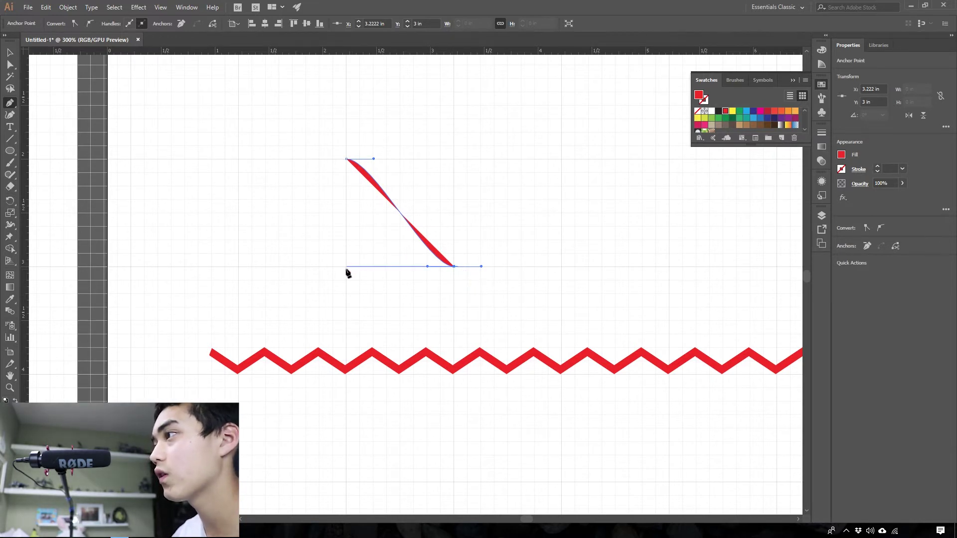
# Step: Add a smooth anchor with short horizontal handles at X 1.972, Y 3 in, and close the path at its top point to form a fin
pyautogui.moveTo(321, 266); pyautogui.dragTo(348, 271)
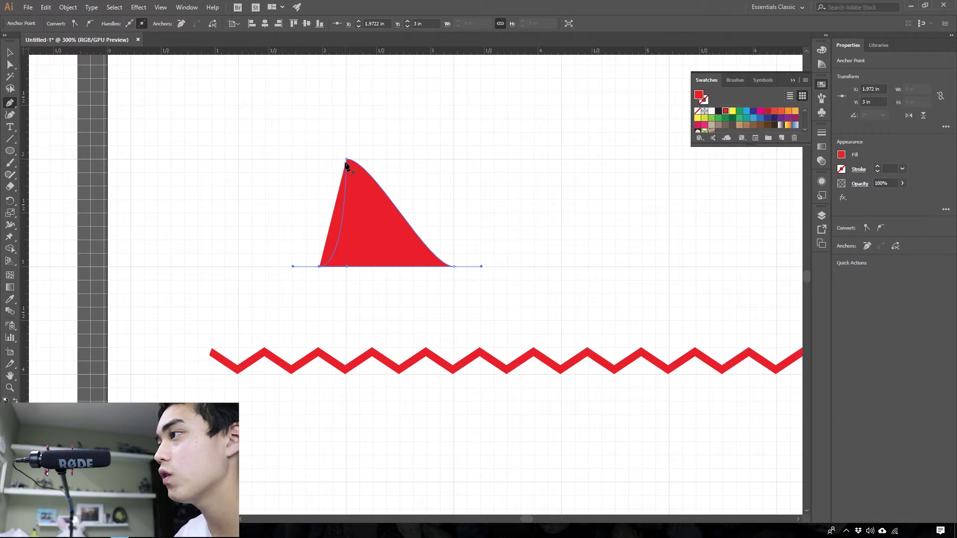
pyautogui.hotkey('ctrl', 'z')
pyautogui.moveTo(321, 266); pyautogui.dragTo(336, 278)
pyautogui.scroll(1, 322, 267)
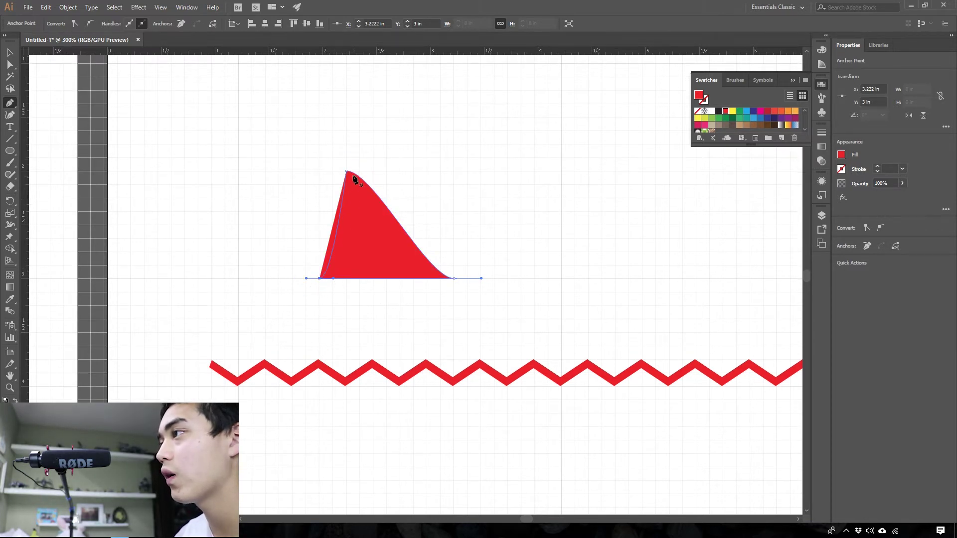
pyautogui.moveTo(347, 172)
pyautogui.mouseDown()
pyautogui.moveTo(358, 171)
pyautogui.moveTo(331, 173)
pyautogui.moveTo(344, 176)
pyautogui.mouseUp()
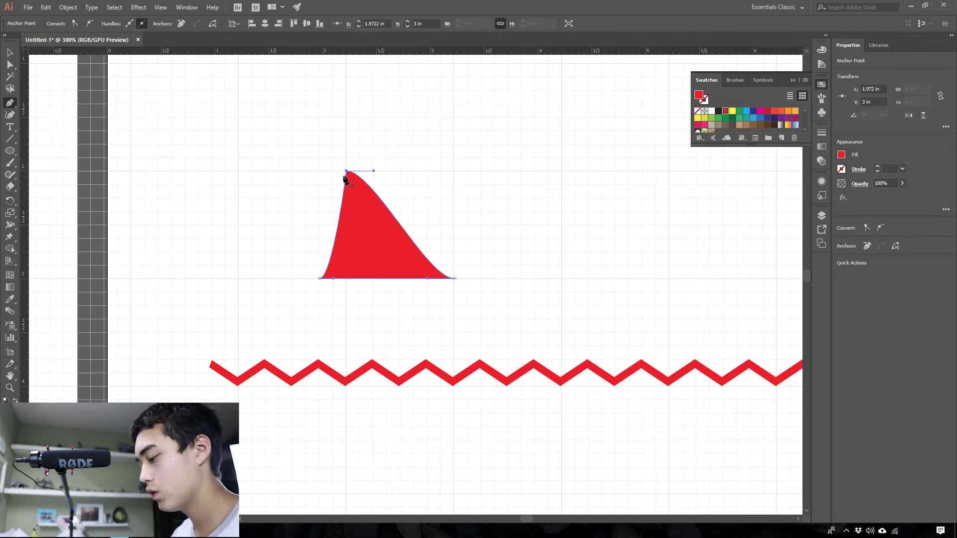
# Step: Extend the red fin's base by moving its lower-right anchor horizontally outward to X 3.472 in
pyautogui.scroll(1, 354, 210)
pyautogui.click(355, 214)
pyautogui.scroll(1, 354, 214)
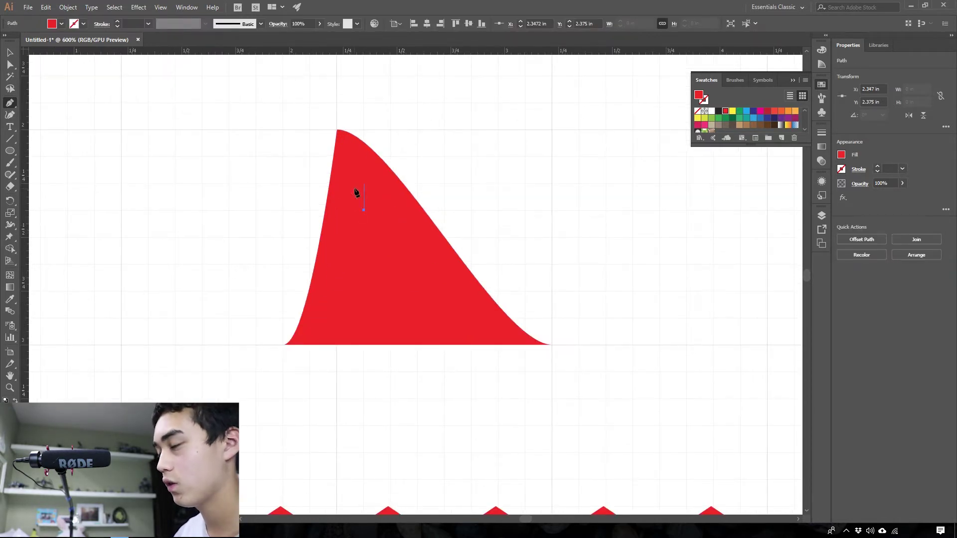
pyautogui.press('v')
pyautogui.click(363, 195)
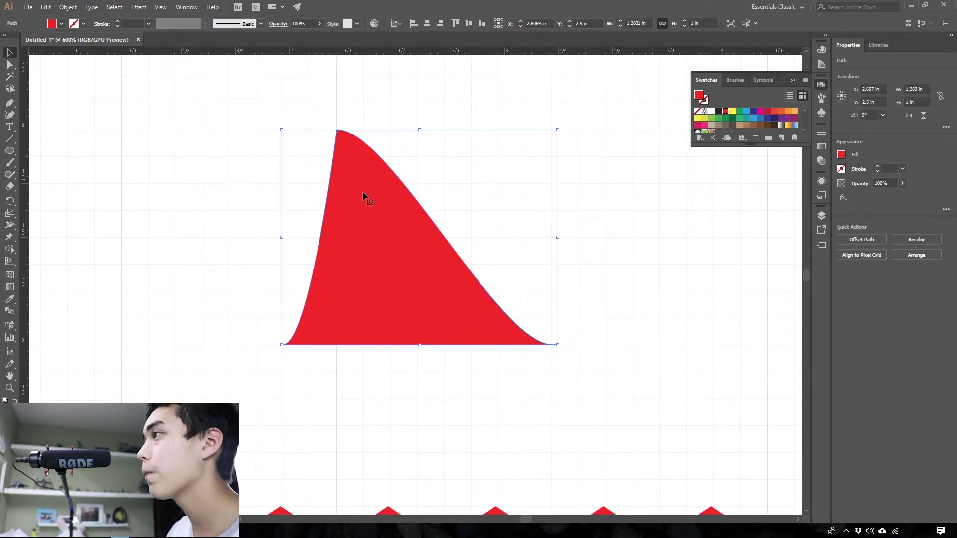
pyautogui.press('a')
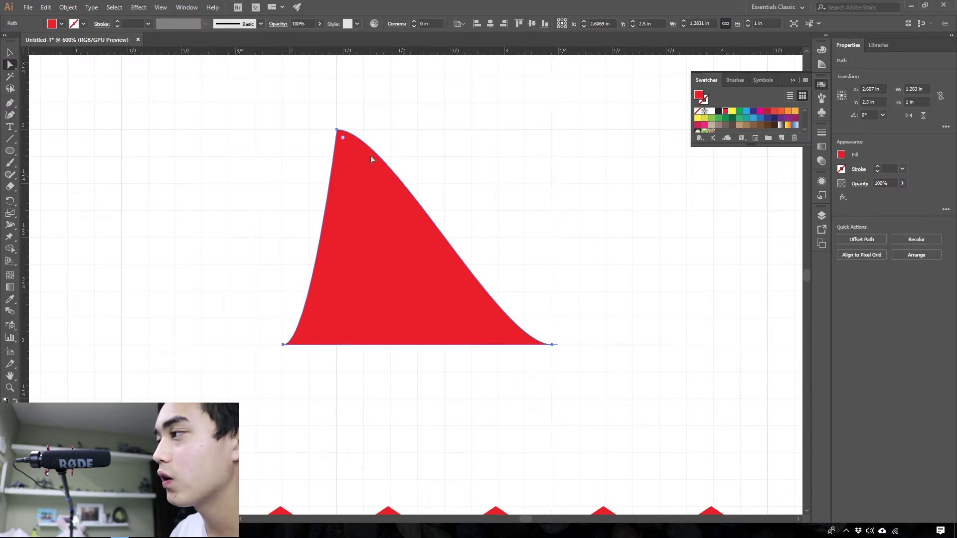
pyautogui.moveTo(552, 344); pyautogui.dragTo(683, 353)
pyautogui.hotkey('ctrl', 'z')
pyautogui.click(553, 345)
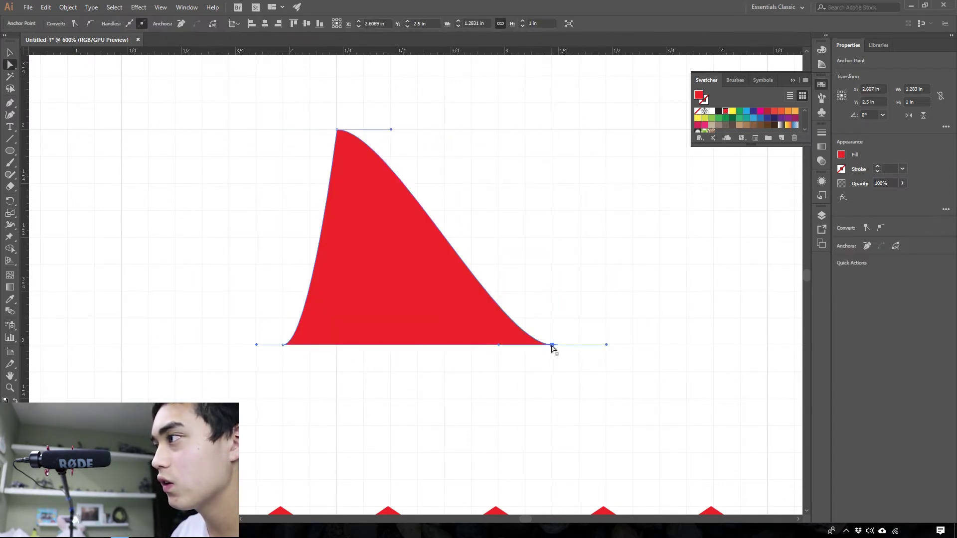
pyautogui.moveTo(553, 345); pyautogui.dragTo(609, 346)
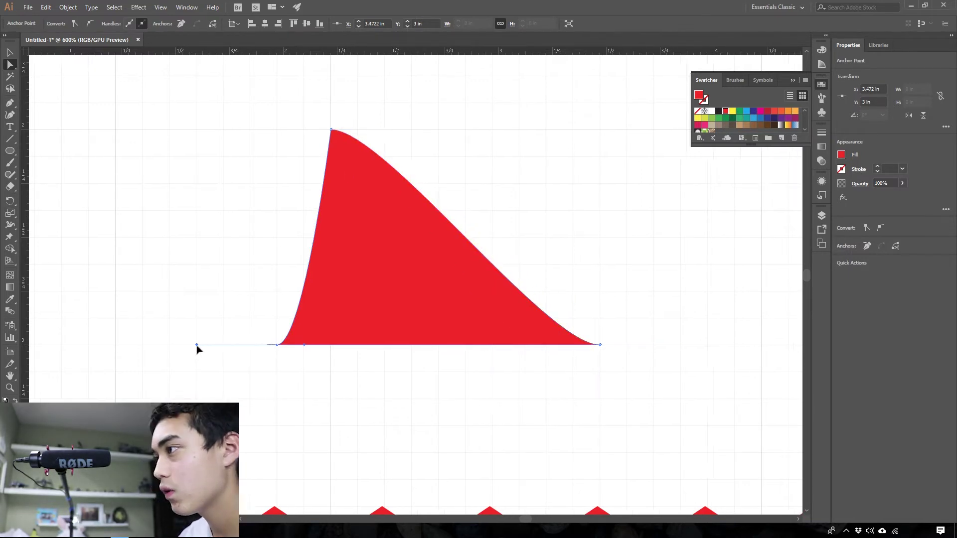
# Step: Lengthen the lower-left anchor's inner handle horizontally along the base so the fin's left edge curves inward
pyautogui.moveTo(195, 346); pyautogui.dragTo(277, 344)
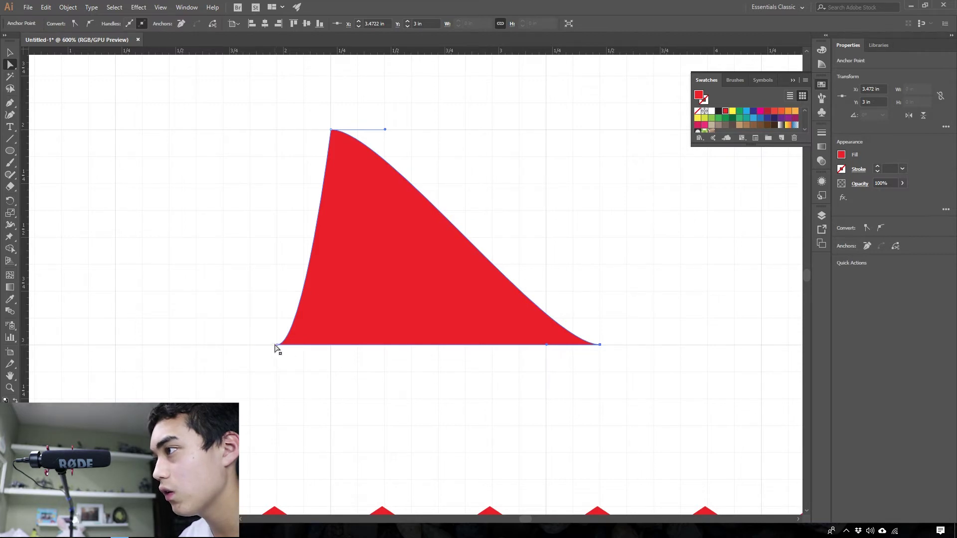
pyautogui.hotkey('ctrl', '=')
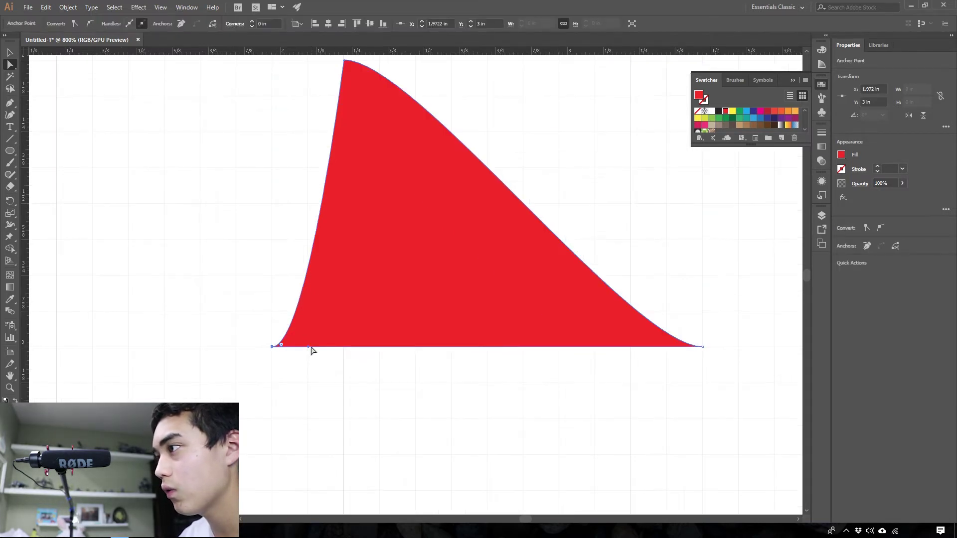
pyautogui.moveTo(309, 350); pyautogui.dragTo(390, 351)
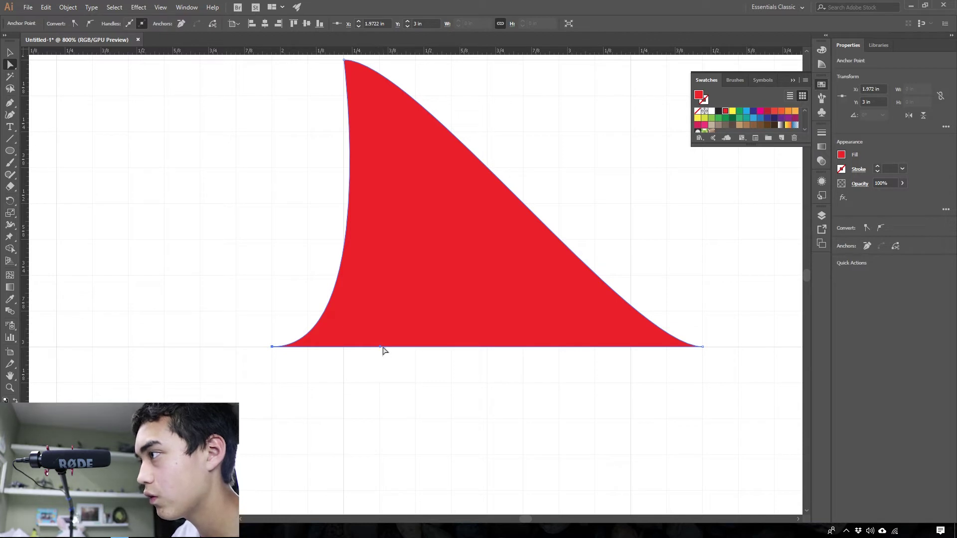
pyautogui.moveTo(381, 350); pyautogui.dragTo(421, 348)
pyautogui.click(453, 389)
# Step: Swing the lower-right anchor's handle up and inward so the lower part of the fin's long slope becomes concave
pyautogui.scroll(3, 411, 220)
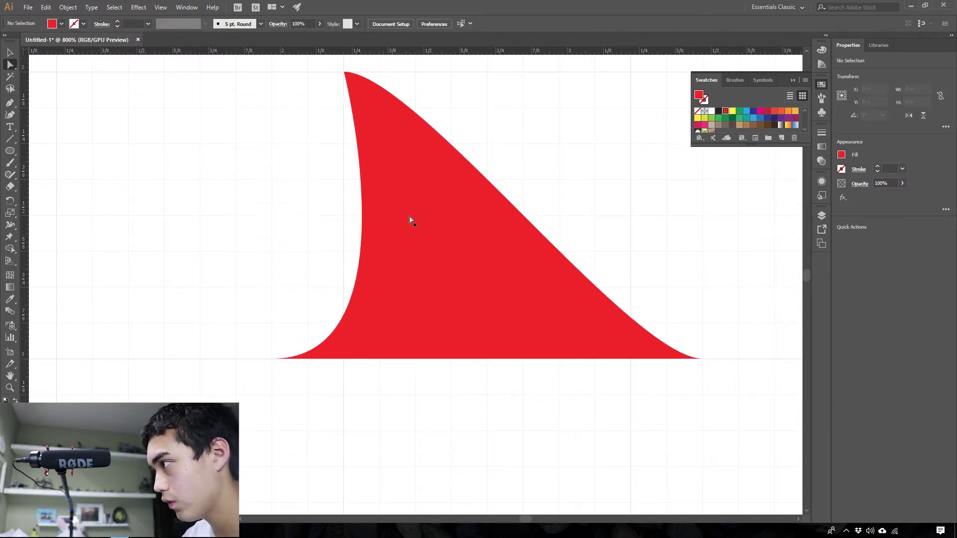
pyautogui.click(701, 383)
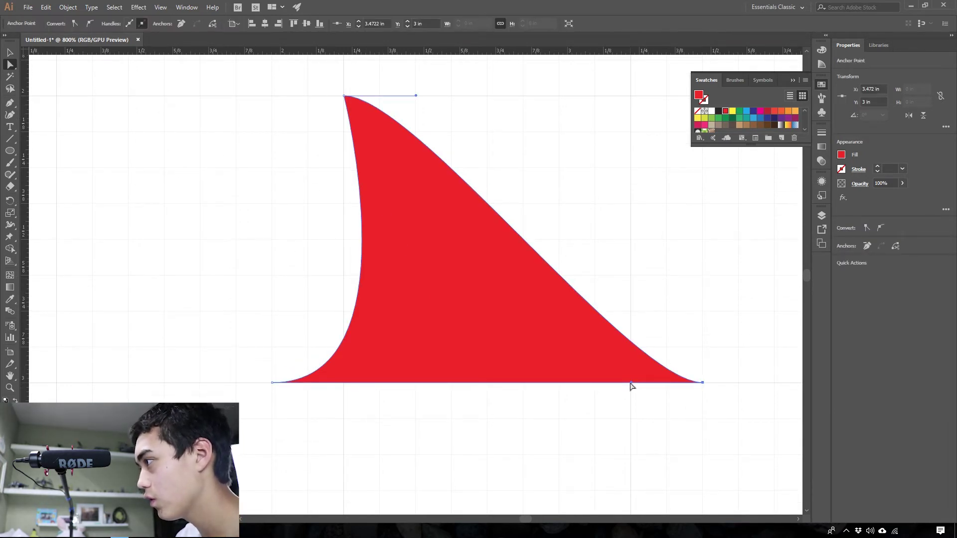
pyautogui.moveTo(630, 383); pyautogui.dragTo(704, 329)
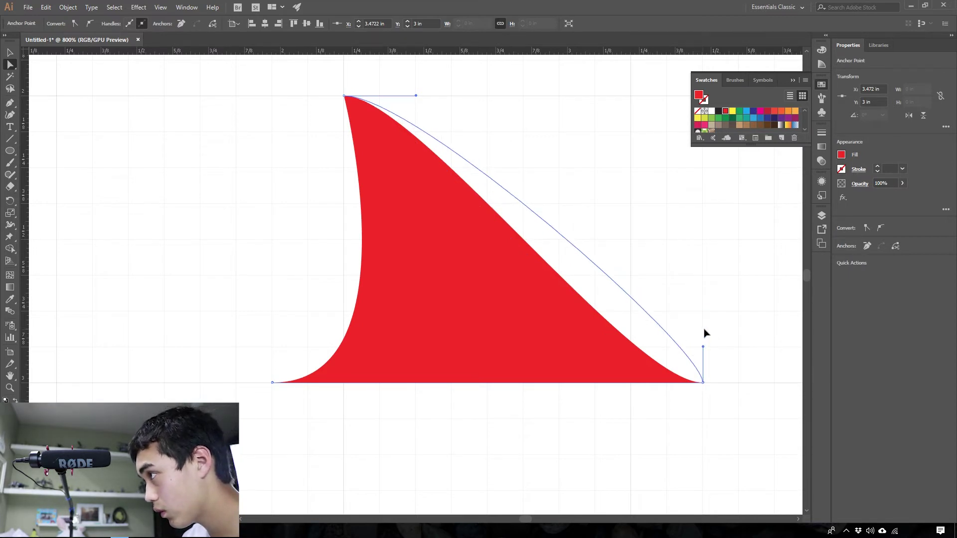
pyautogui.moveTo(704, 332); pyautogui.dragTo(492, 277)
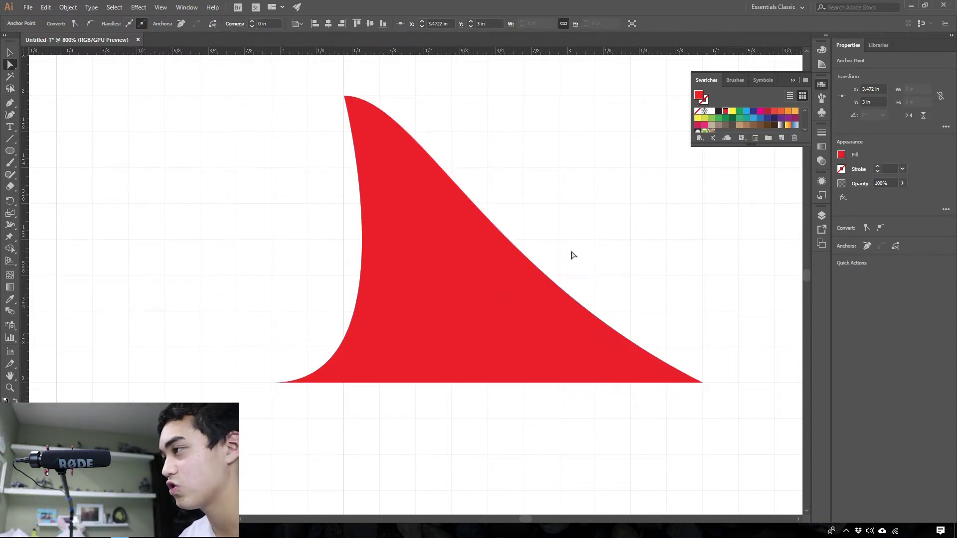
pyautogui.scroll(-2, 536, 358)
pyautogui.hscroll(-1, 525, 358)
pyautogui.hscroll(2, 473, 350)
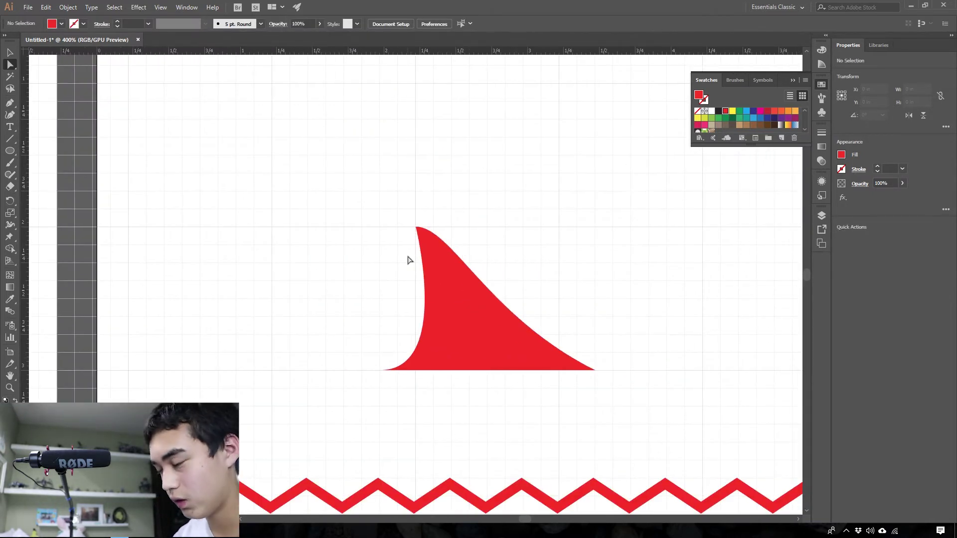
# Step: Duplicate the red fin up and to the left of the original and rotate the copy a quarter turn clockwise
pyautogui.press('v')
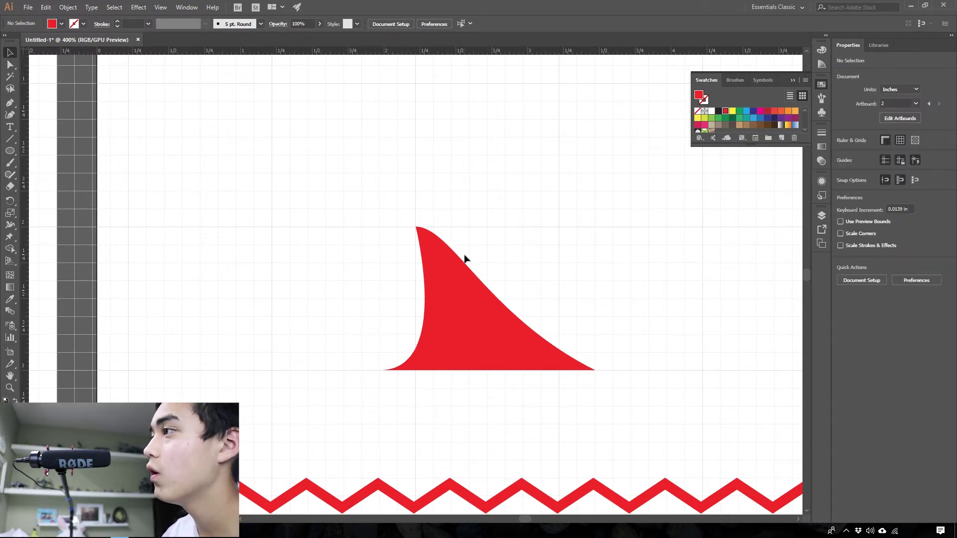
pyautogui.click(456, 292)
pyautogui.moveTo(461, 319); pyautogui.dragTo(219, 269)
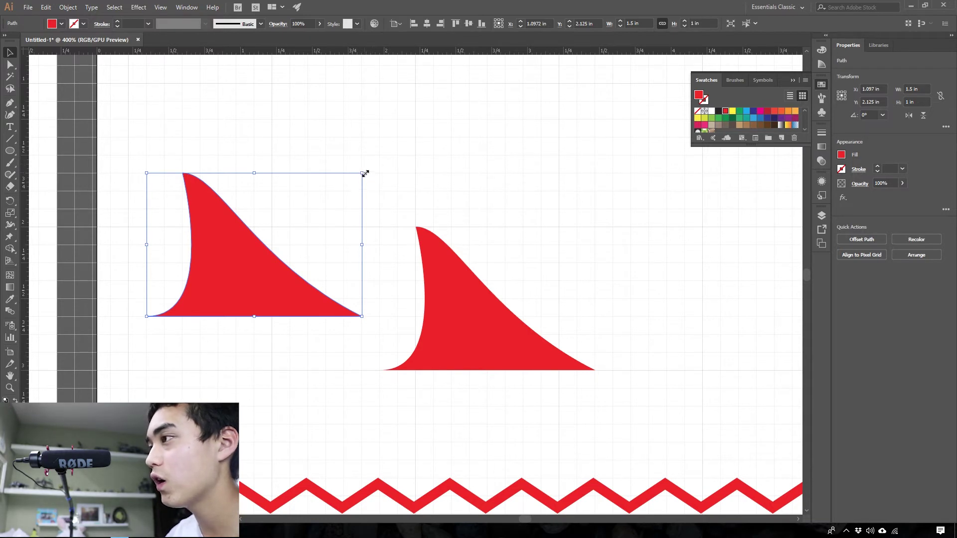
pyautogui.moveTo(367, 169); pyautogui.dragTo(335, 340)
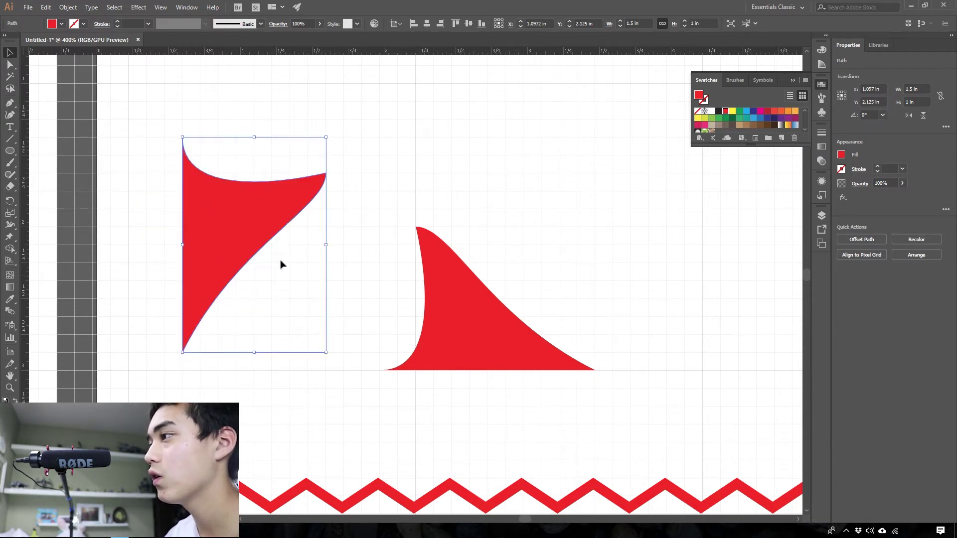
pyautogui.rightClick(262, 226)
pyautogui.moveTo(319, 365)
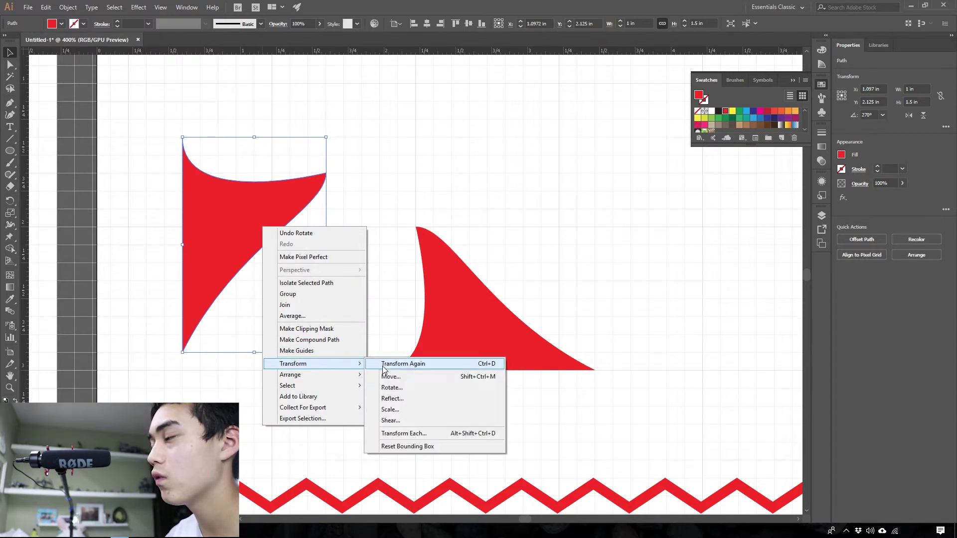
pyautogui.click(401, 388)
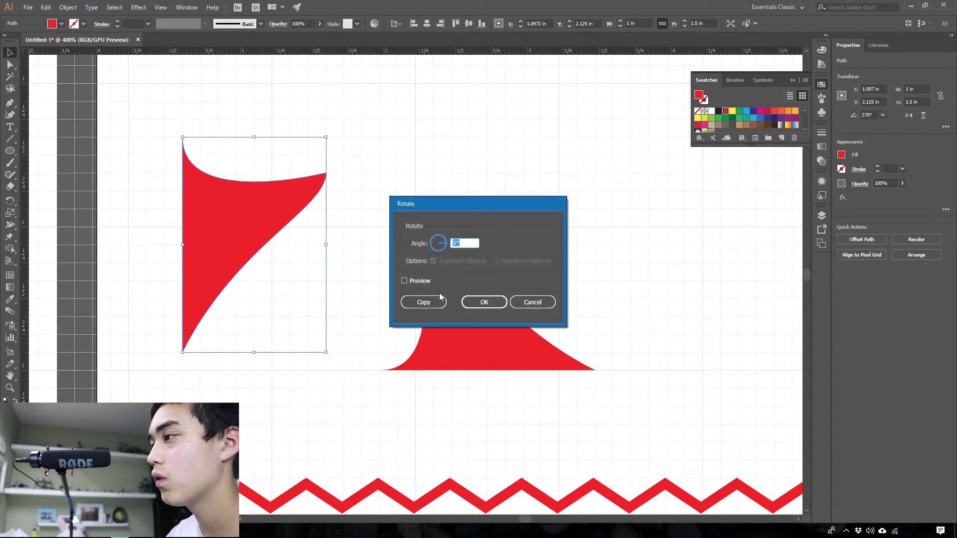
pyautogui.click(483, 302)
# Step: Reflect the fin copy across the vertical axis and rotate it 180° so its tip points right
pyautogui.rightClick(244, 229)
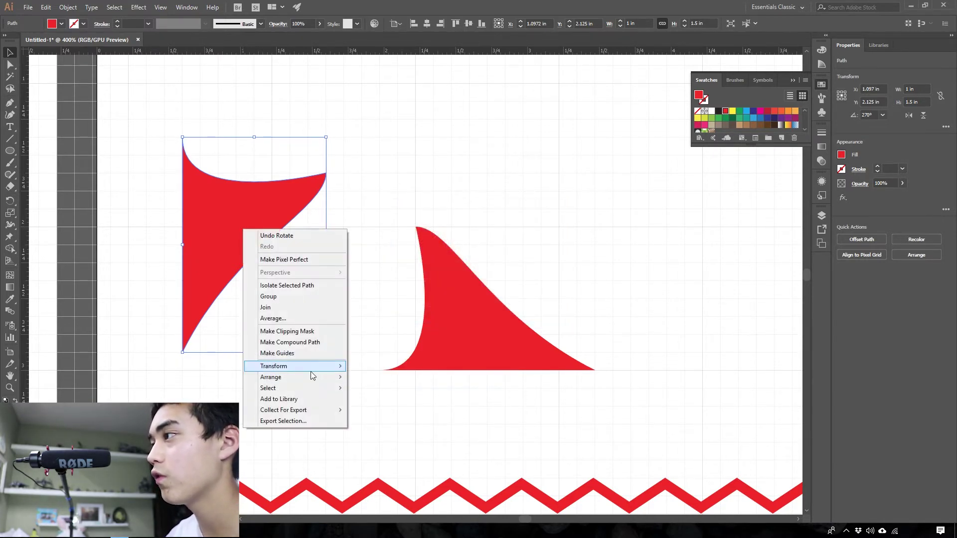
pyautogui.moveTo(340, 372)
pyautogui.click(386, 402)
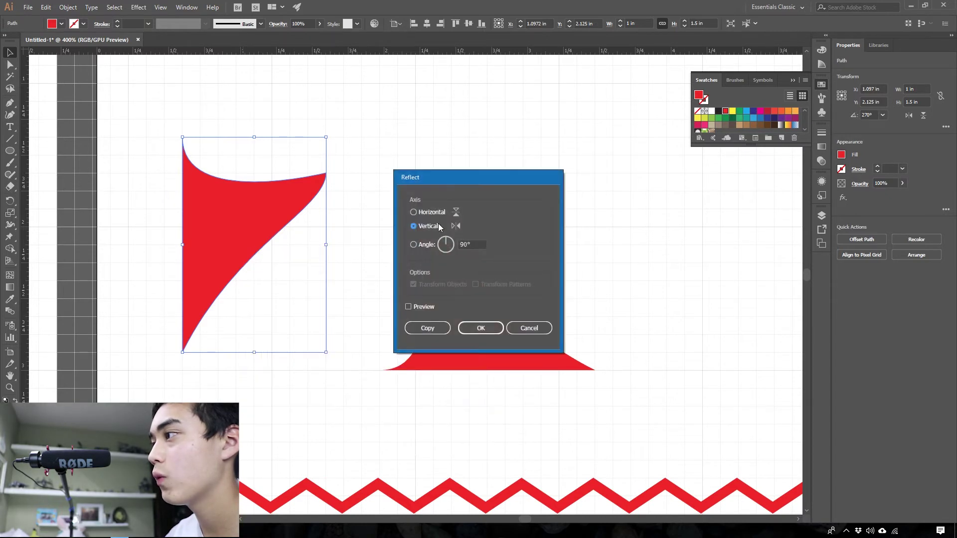
pyautogui.click(480, 328)
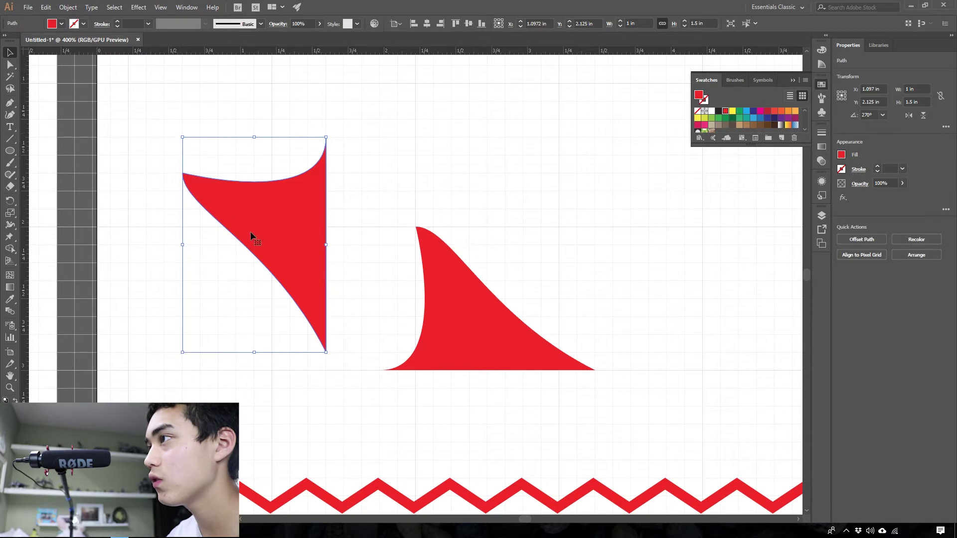
pyautogui.hotkey('ctrl', 'shift', 'b')
pyautogui.hotkey('ctrl', 'shift', 'b')
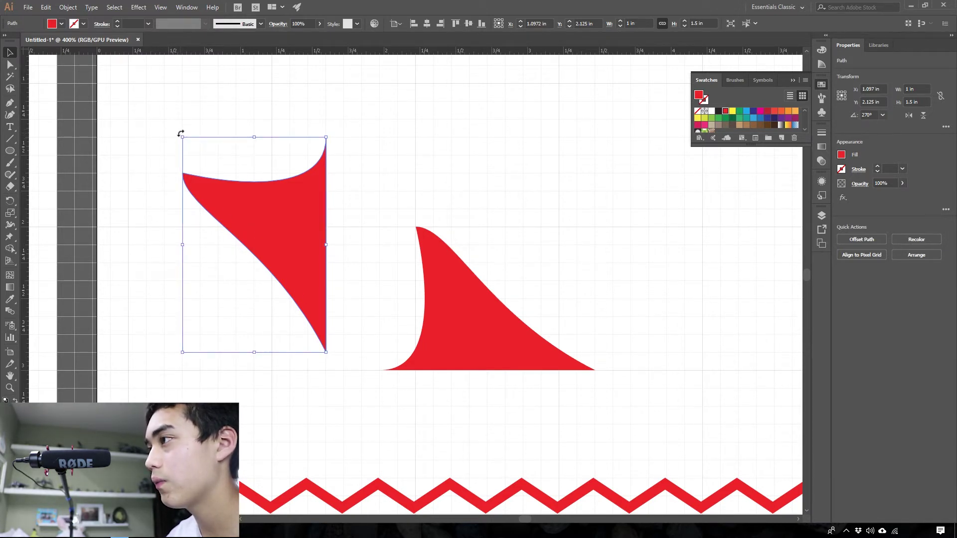
pyautogui.moveTo(180, 134); pyautogui.dragTo(410, 388)
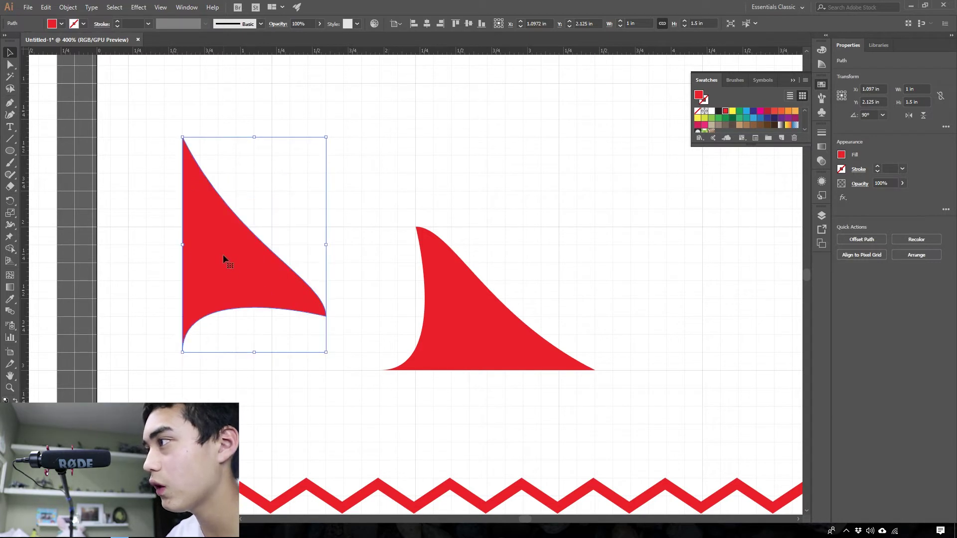
# Step: Move the copy over the original fin's upper left edge and scale it proportionally to about 0.125 × 0.188 in
pyautogui.moveTo(223, 254); pyautogui.dragTo(457, 200)
pyautogui.moveTo(559, 66); pyautogui.dragTo(442, 248)
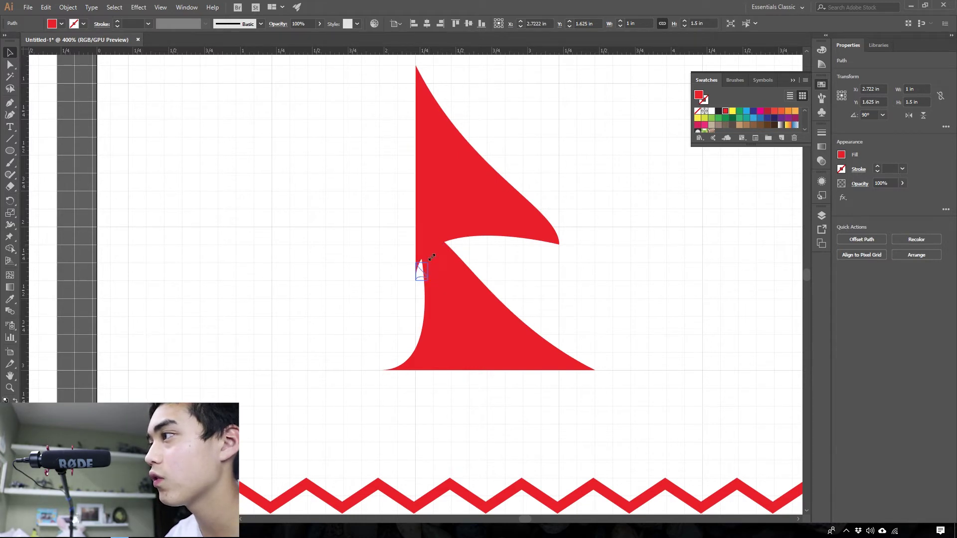
pyautogui.moveTo(440, 246); pyautogui.dragTo(441, 246)
# Step: Nudge the small shape horizontally into the fin's left edge, to about X 2.313 in
pyautogui.scroll(2, 432, 273)
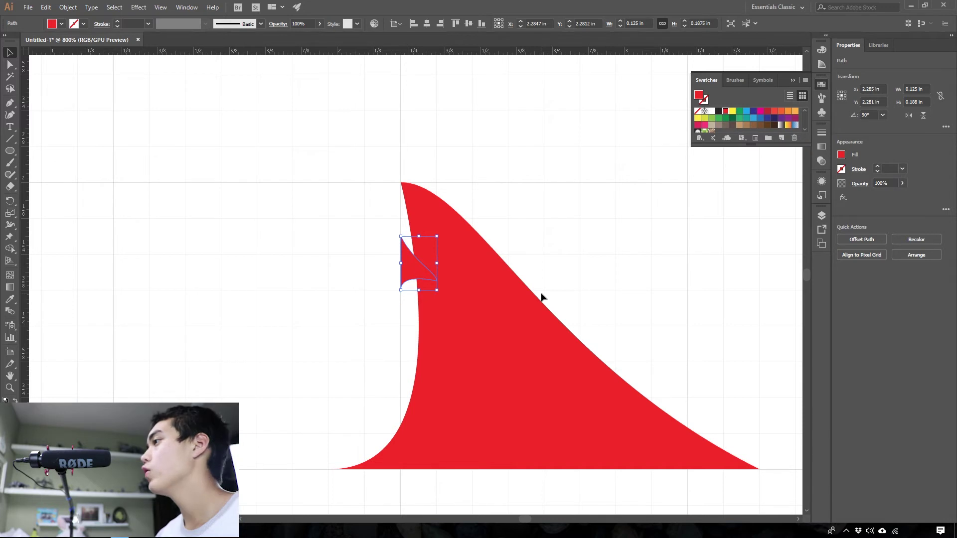
pyautogui.scroll(2, 302, 263)
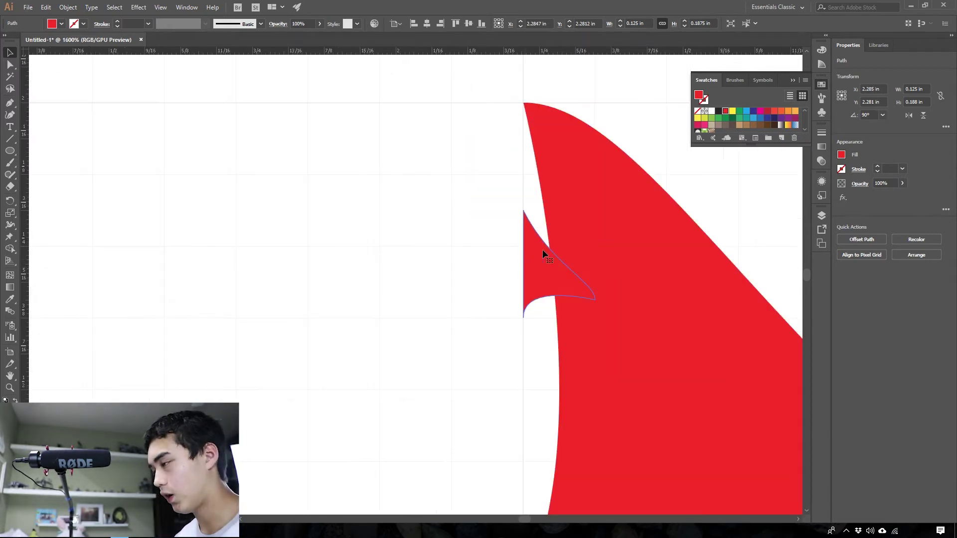
pyautogui.hscroll(1, 544, 252)
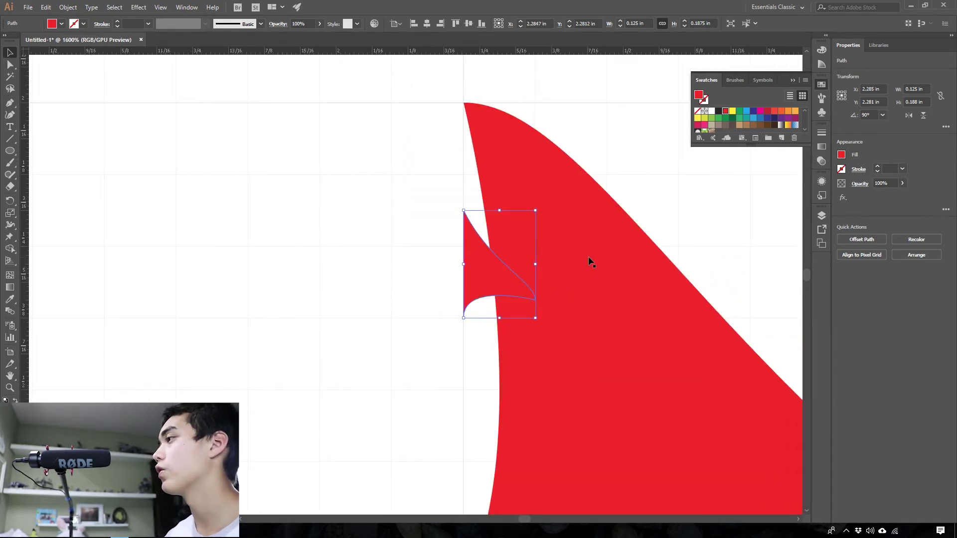
pyautogui.scroll(-7, 590, 261)
pyautogui.scroll(4, 523, 222)
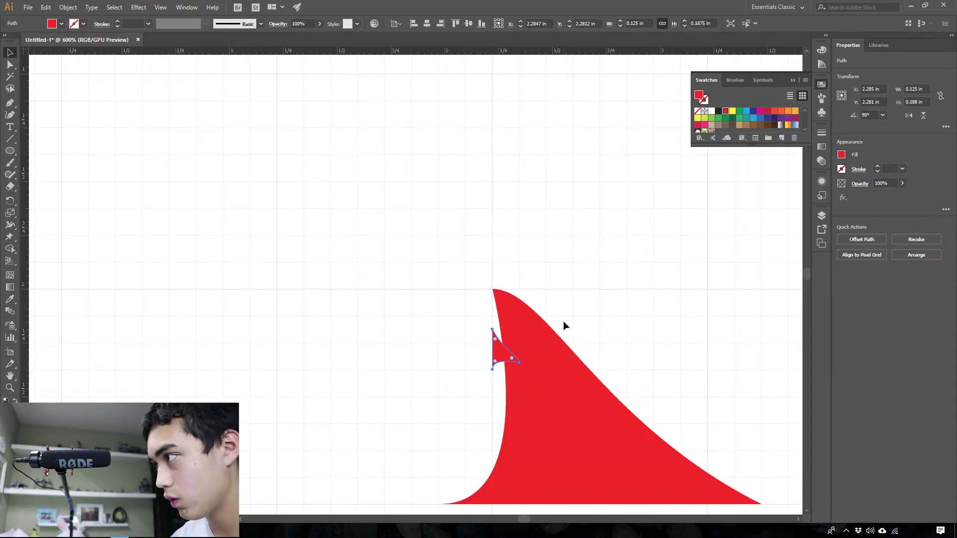
pyautogui.press('Right')
pyautogui.press('Right')
pyautogui.press('Right')
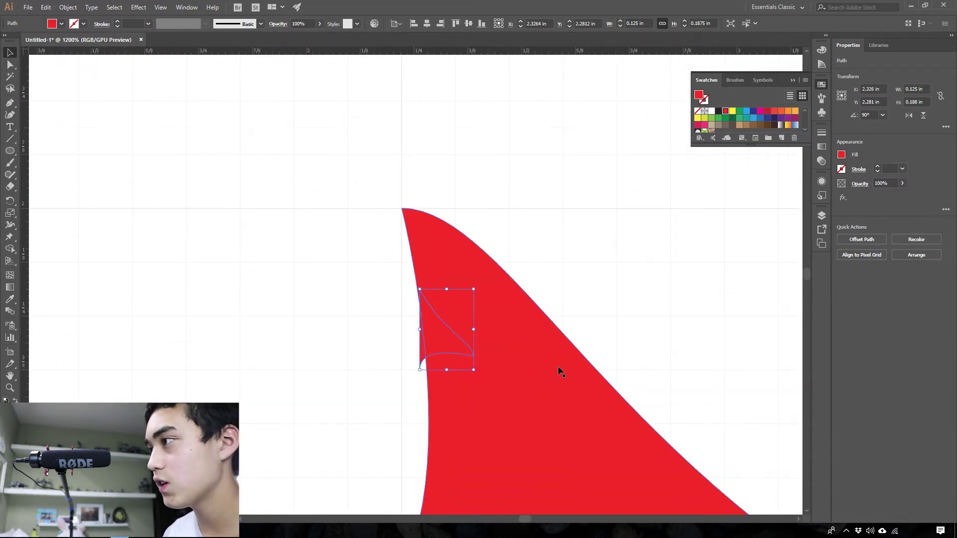
pyautogui.hscroll(3, 558, 371)
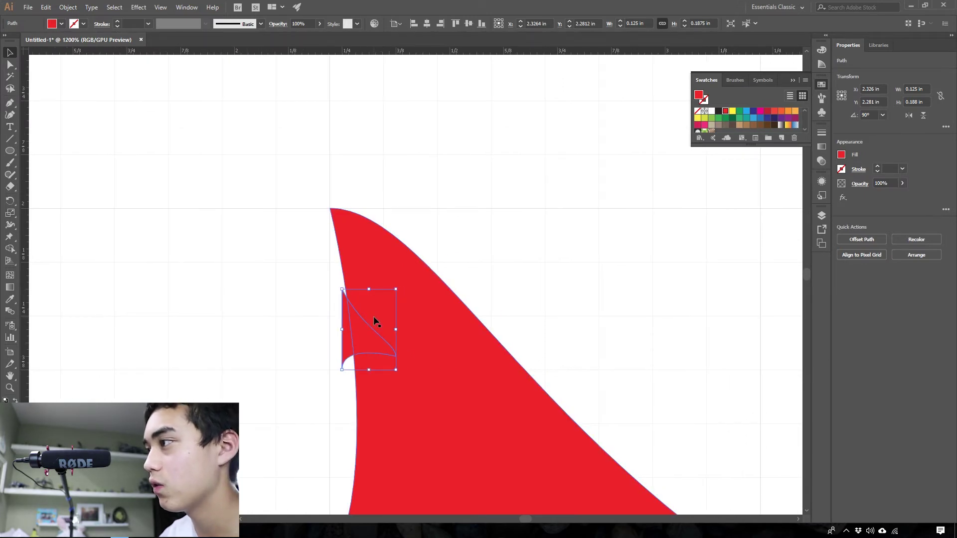
# Step: Fill the small shape on the fin's left edge with white so it looks like a notch
pyautogui.click(462, 321)
pyautogui.click(373, 336)
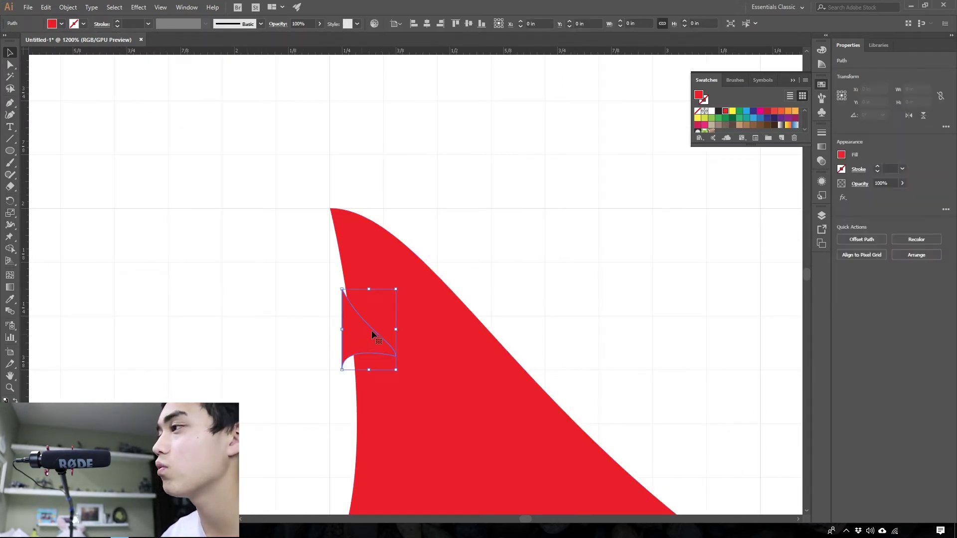
pyautogui.click(704, 111)
pyautogui.click(710, 111)
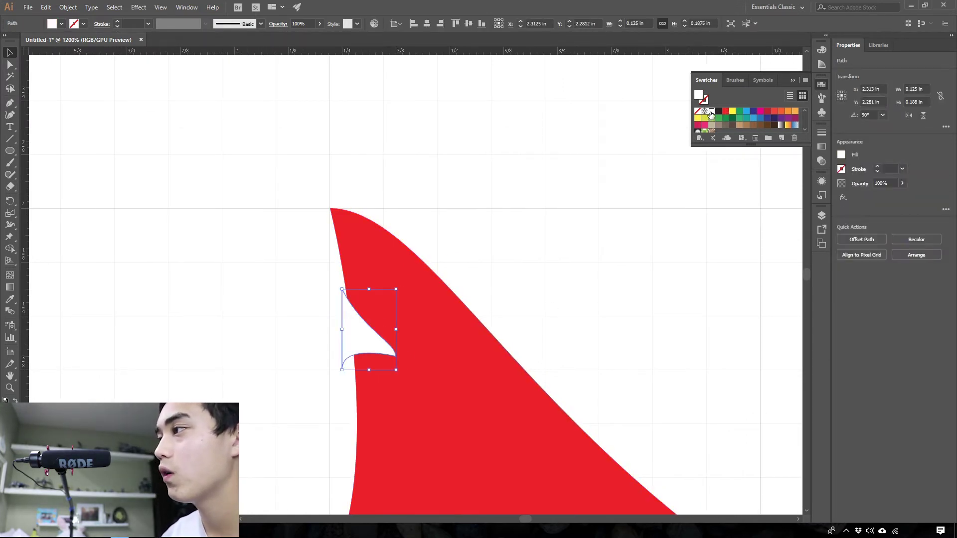
pyautogui.click(504, 203)
# Step: Reduce the white notch shape's height by lowering its upper edge, keeping its base in place
pyautogui.scroll(-3, 530, 292)
pyautogui.hscroll(3, 561, 391)
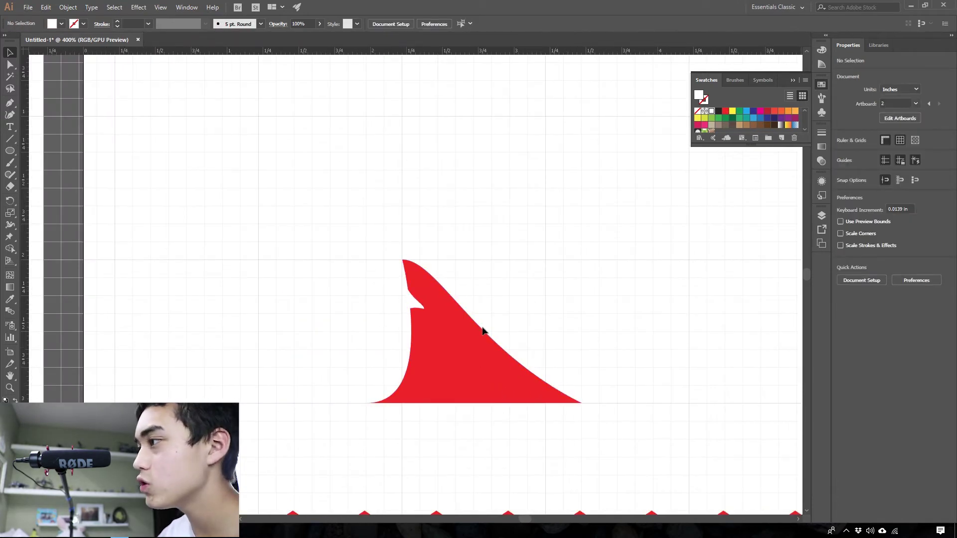
pyautogui.scroll(3, 420, 242)
pyautogui.click(399, 395)
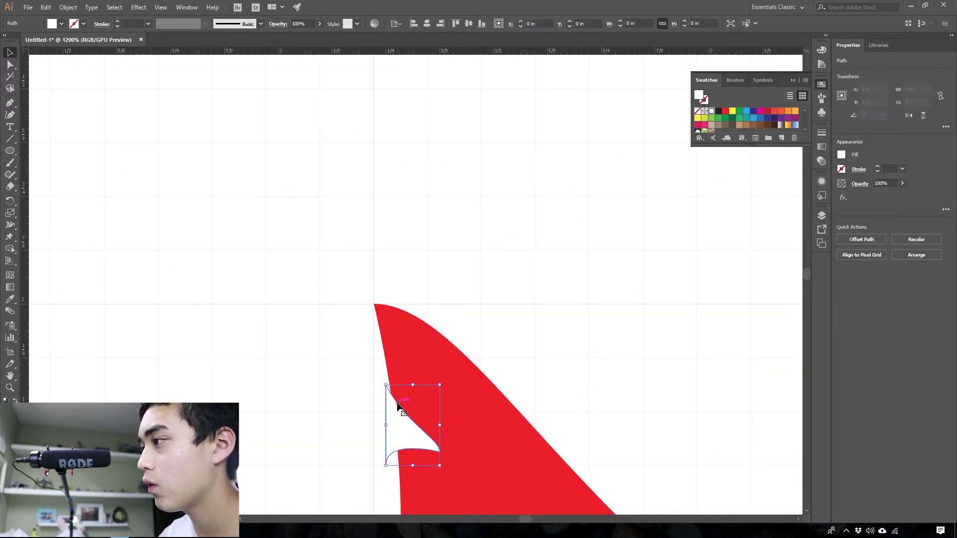
pyautogui.moveTo(413, 388); pyautogui.dragTo(413, 409)
pyautogui.click(585, 325)
# Step: Move the red fin's lower-left anchor horizontally inward along the base, making the fin 1.375 in wide
pyautogui.scroll(-2, 590, 406)
pyautogui.hscroll(2, 578, 428)
pyautogui.scroll(-2, 575, 446)
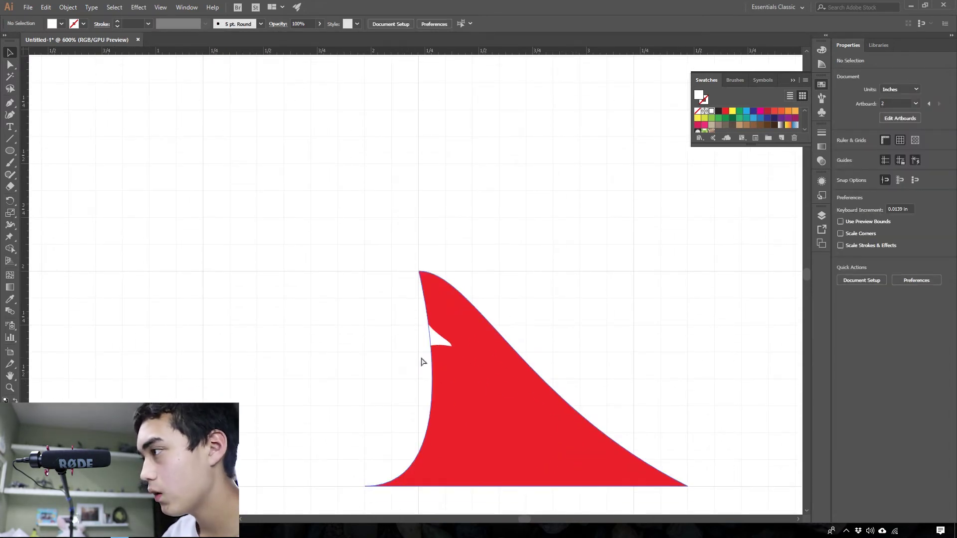
pyautogui.click(503, 461)
pyautogui.press('a')
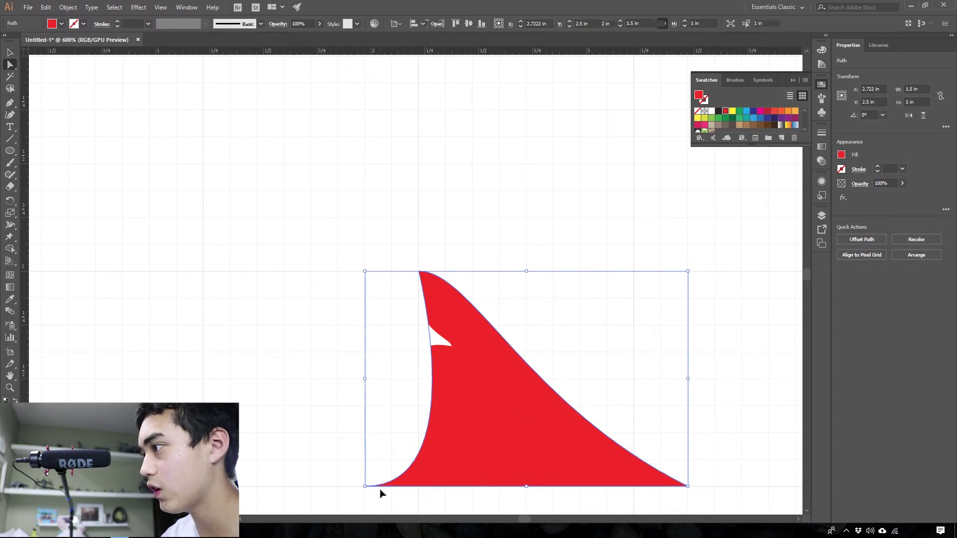
pyautogui.moveTo(366, 489); pyautogui.dragTo(394, 489)
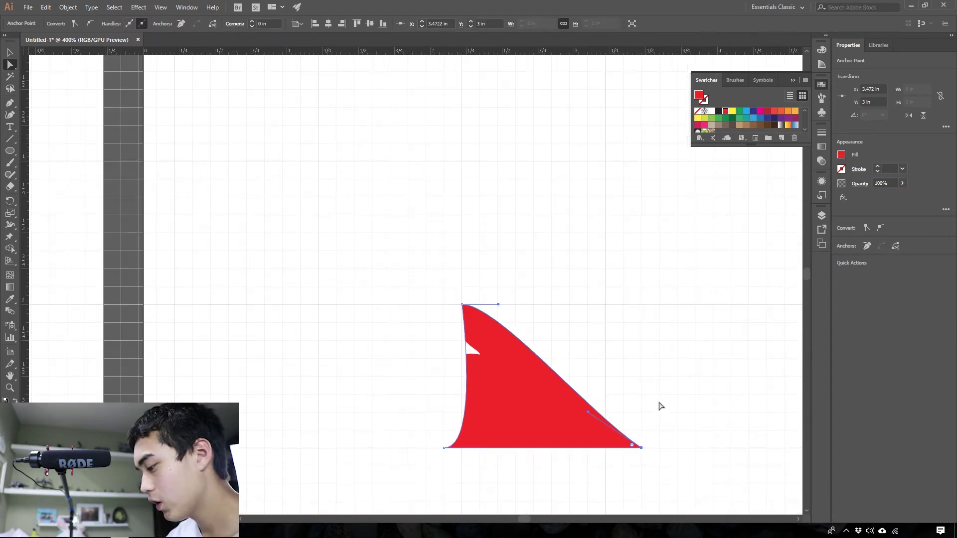
pyautogui.click(661, 405)
# Step: Select the fin together with the white notch shape and cut the notch out with Minus Front
pyautogui.scroll(2, 583, 451)
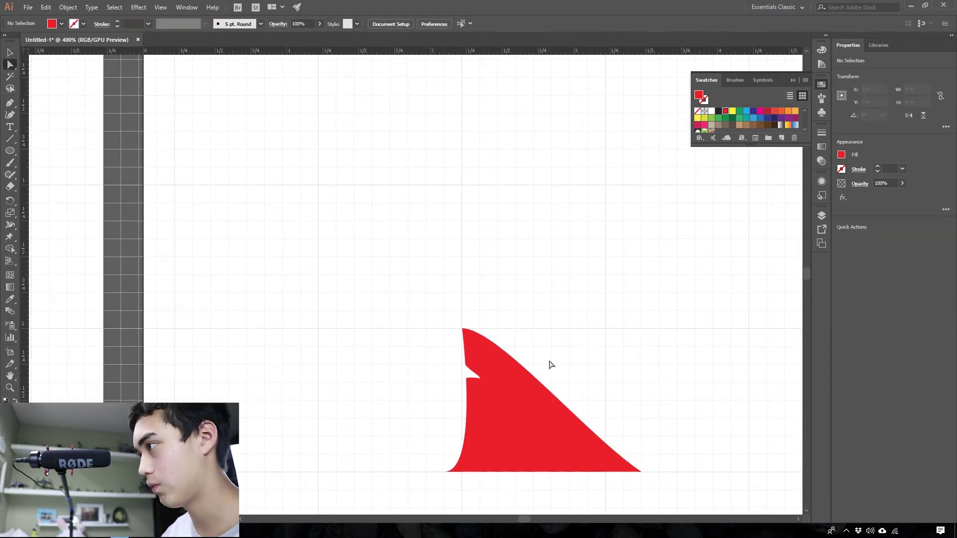
pyautogui.scroll(1, 556, 374)
pyautogui.scroll(-3, 560, 402)
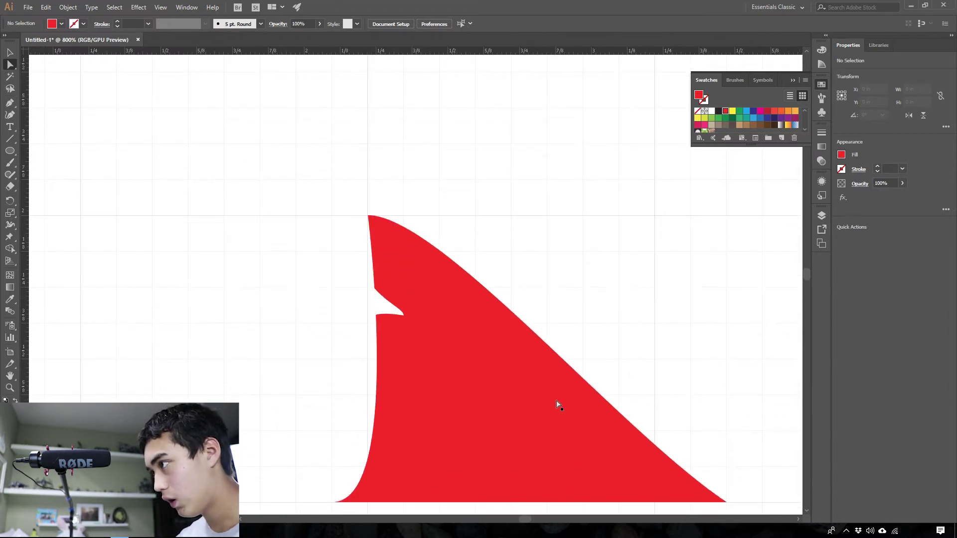
pyautogui.scroll(-1, 560, 405)
pyautogui.scroll(-1, 561, 405)
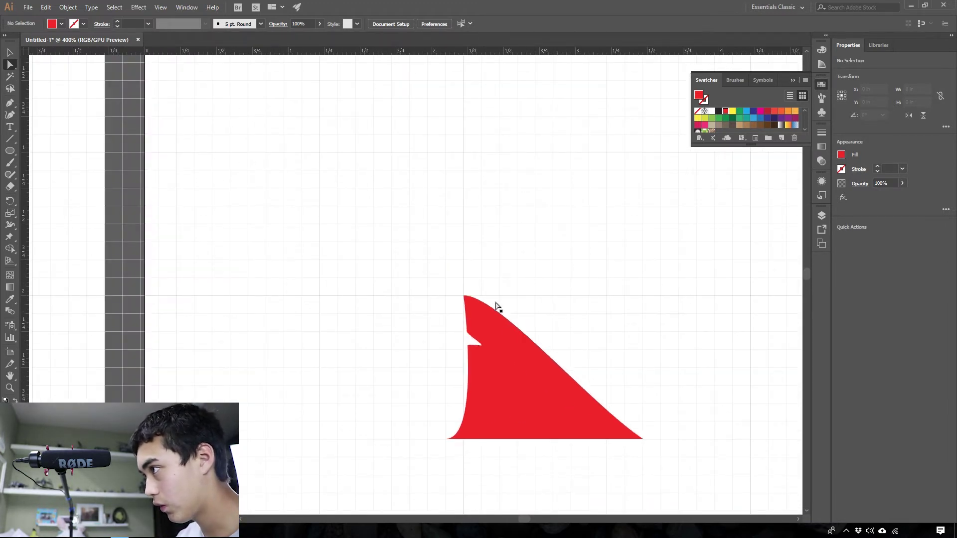
pyautogui.moveTo(402, 233); pyautogui.dragTo(660, 468)
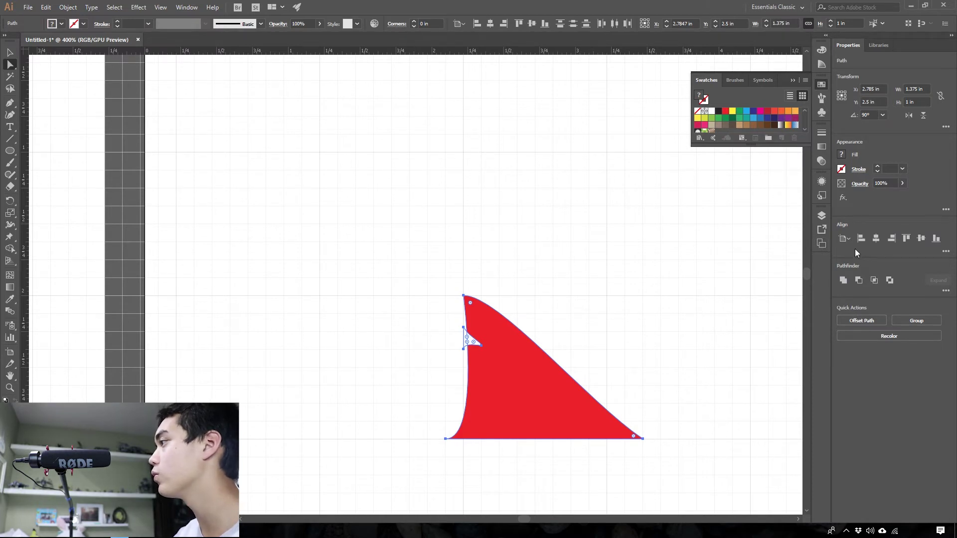
pyautogui.click(946, 291)
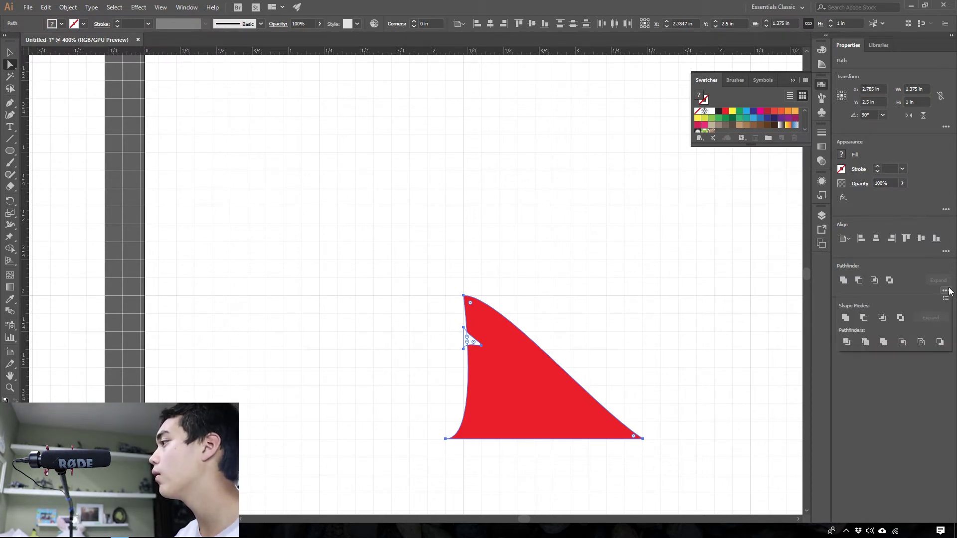
pyautogui.click(859, 318)
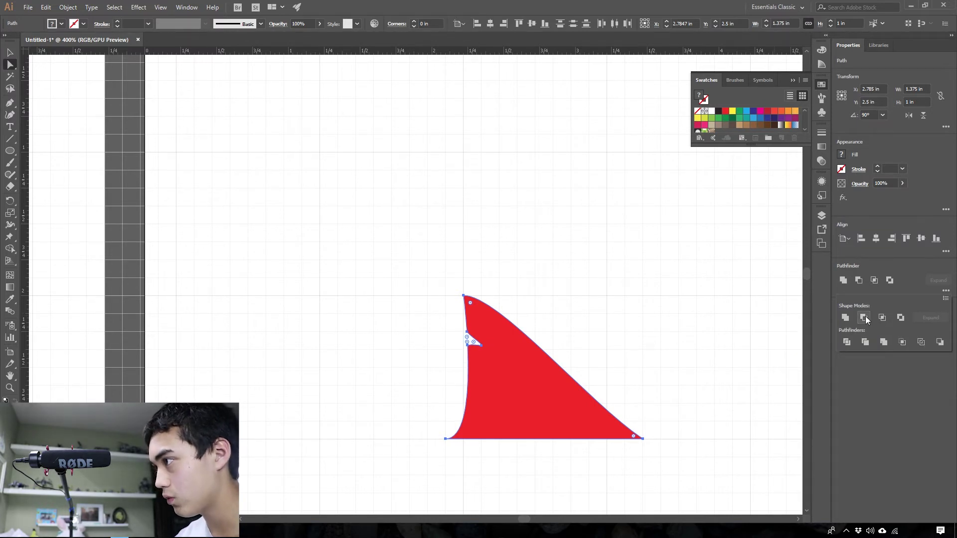
pyautogui.click(864, 317)
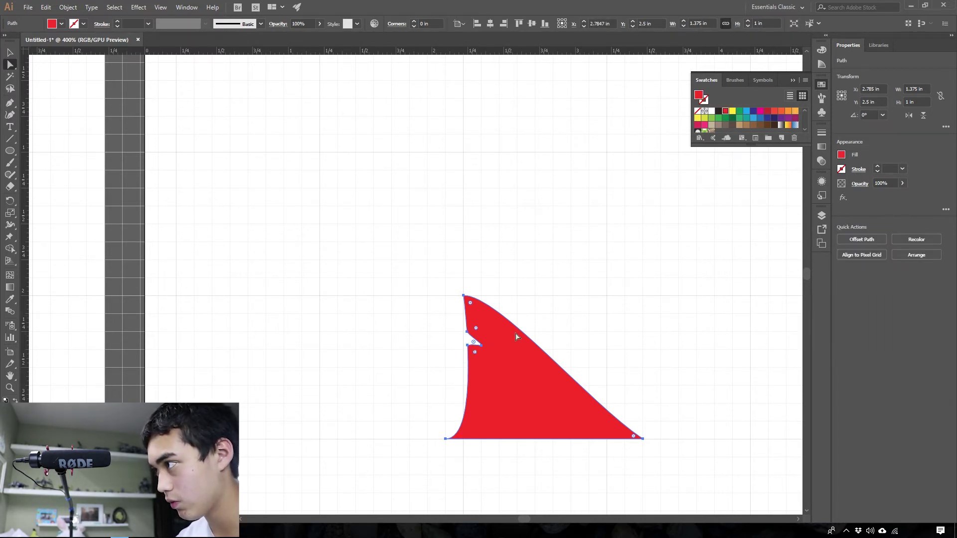
# Step: Move the notched fin to just above the middle of the red zigzag and select both shapes
pyautogui.press('v')
pyautogui.click(636, 318)
pyautogui.click(506, 368)
pyautogui.scroll(-4, 602, 433)
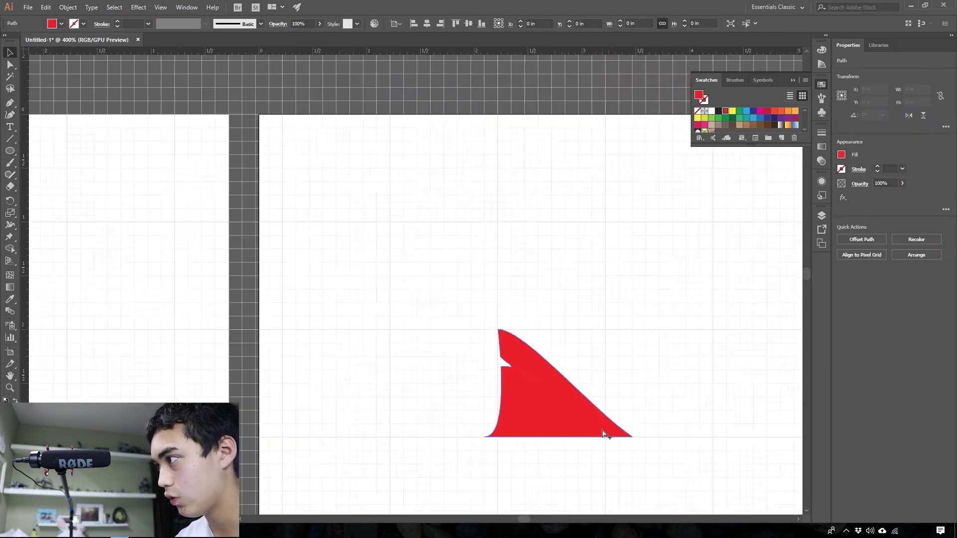
pyautogui.scroll(-1, 589, 425)
pyautogui.scroll(2, 585, 415)
pyautogui.scroll(-2, 587, 416)
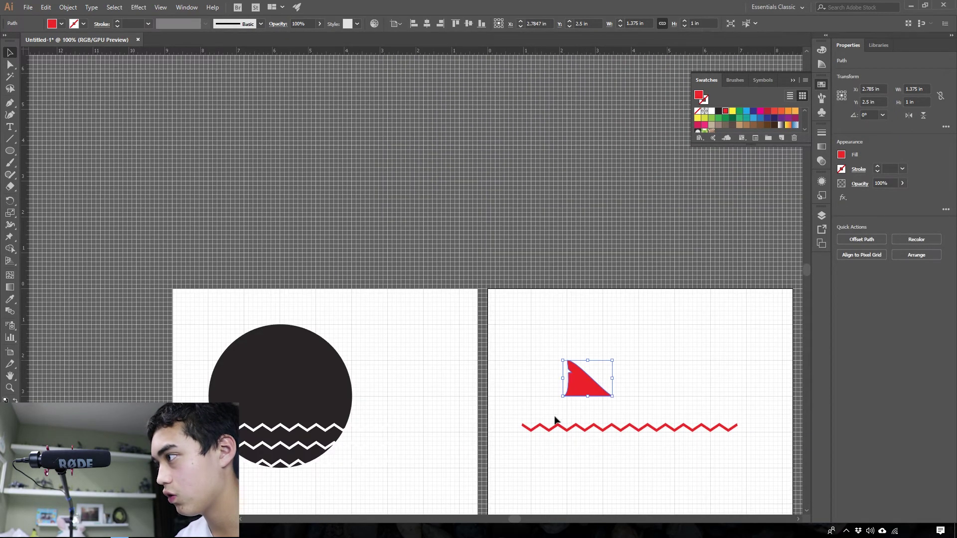
pyautogui.click(335, 430)
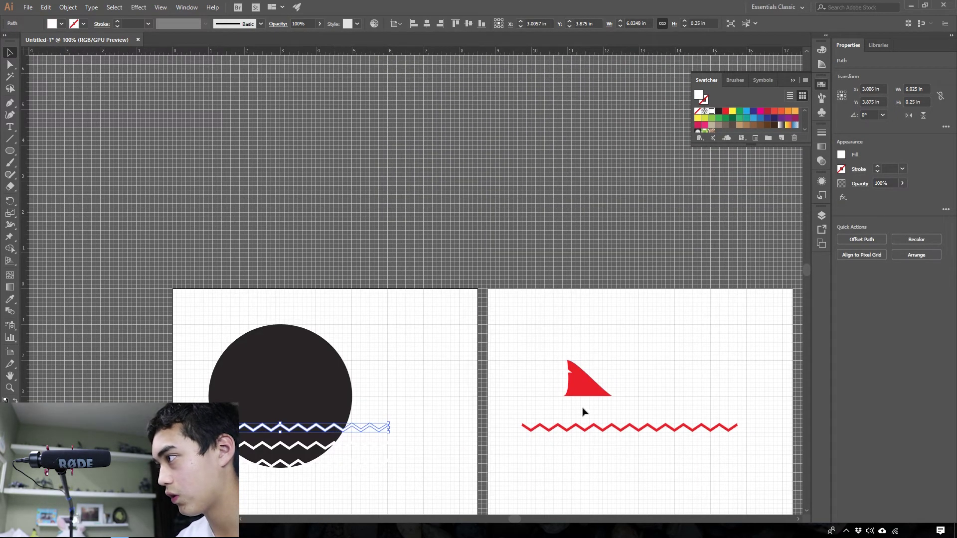
pyautogui.moveTo(590, 378); pyautogui.dragTo(667, 435)
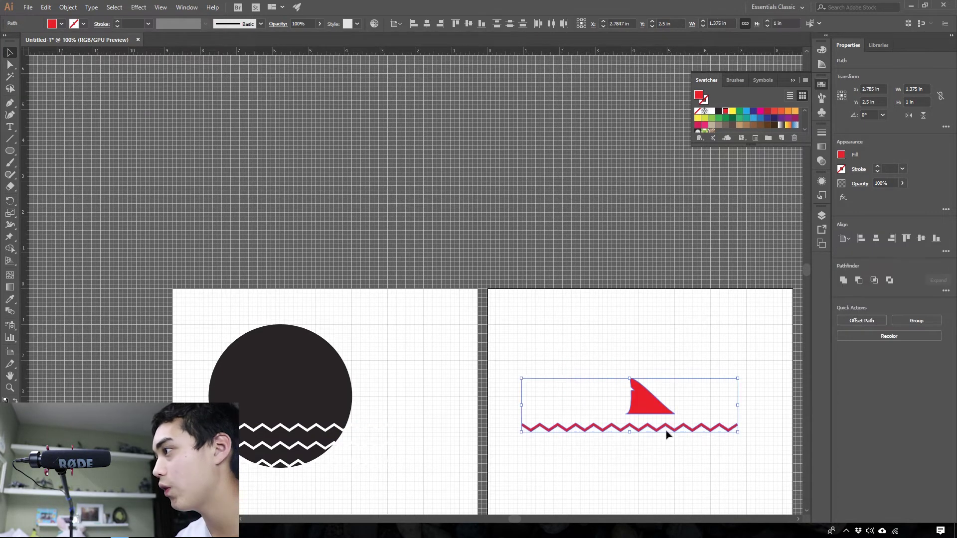
# Step: Lower the red fin until its base overlaps the red zigzag, and center the two shapes horizontally on each other
pyautogui.click(427, 23)
pyautogui.click(574, 262)
pyautogui.scroll(1, 636, 418)
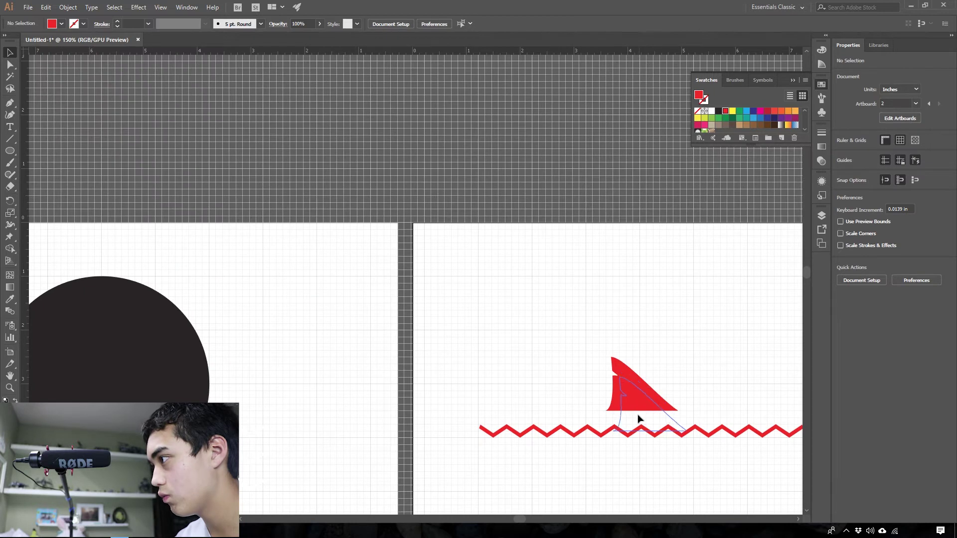
pyautogui.click(637, 417)
pyautogui.moveTo(637, 414); pyautogui.dragTo(639, 429)
pyautogui.click(632, 367)
pyautogui.hscroll(5, 632, 367)
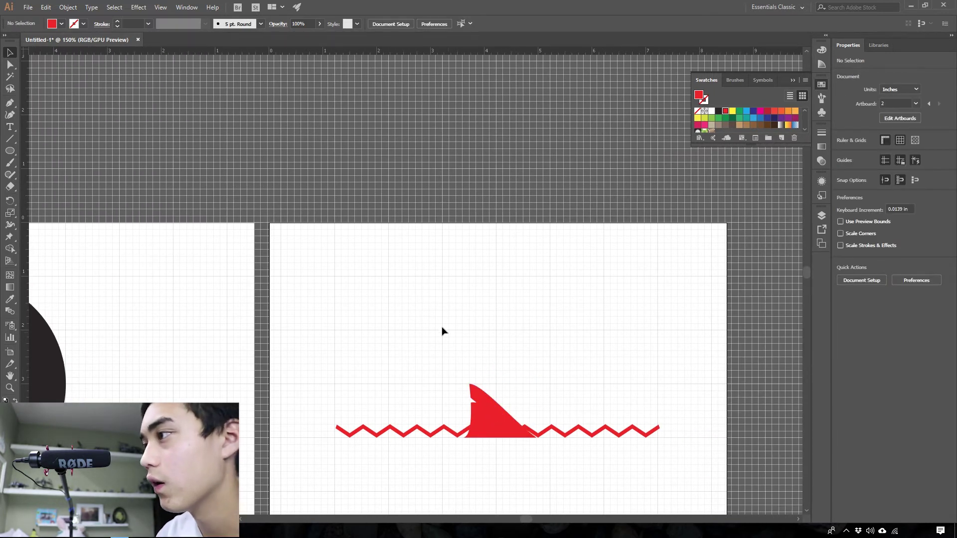
pyautogui.moveTo(430, 355); pyautogui.dragTo(561, 460)
pyautogui.click(426, 24)
pyautogui.click(521, 254)
pyautogui.scroll(3, 508, 449)
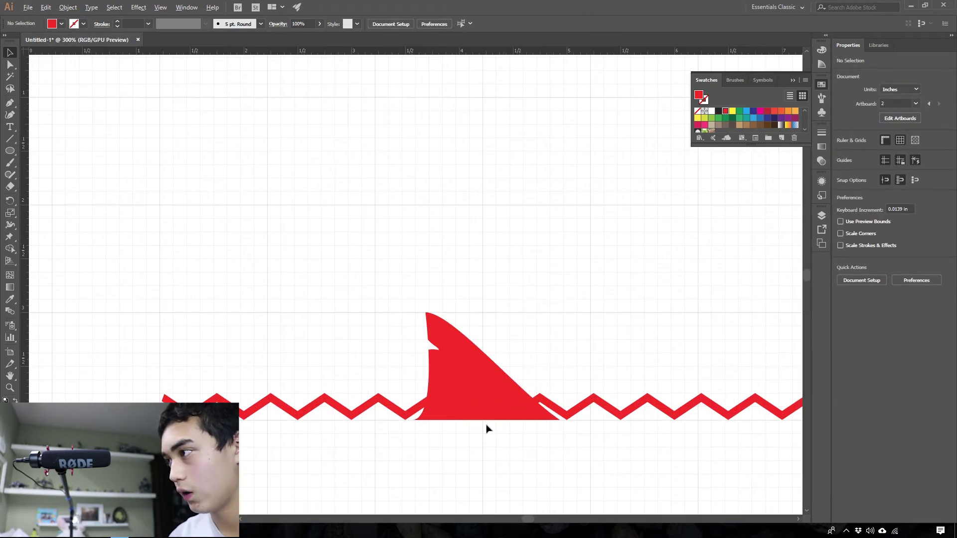
# Step: Recolor the fin green and raise it slightly so its base sits partway up the red zigzag
pyautogui.click(457, 375)
pyautogui.moveTo(299, 244); pyautogui.dragTo(586, 465)
pyautogui.click(468, 324)
pyautogui.click(474, 362)
pyautogui.moveTo(475, 362); pyautogui.dragTo(474, 358)
# Step: Cut the red zigzag out of the green fin with Minus Front
pyautogui.click(593, 357)
pyautogui.scroll(3, 565, 417)
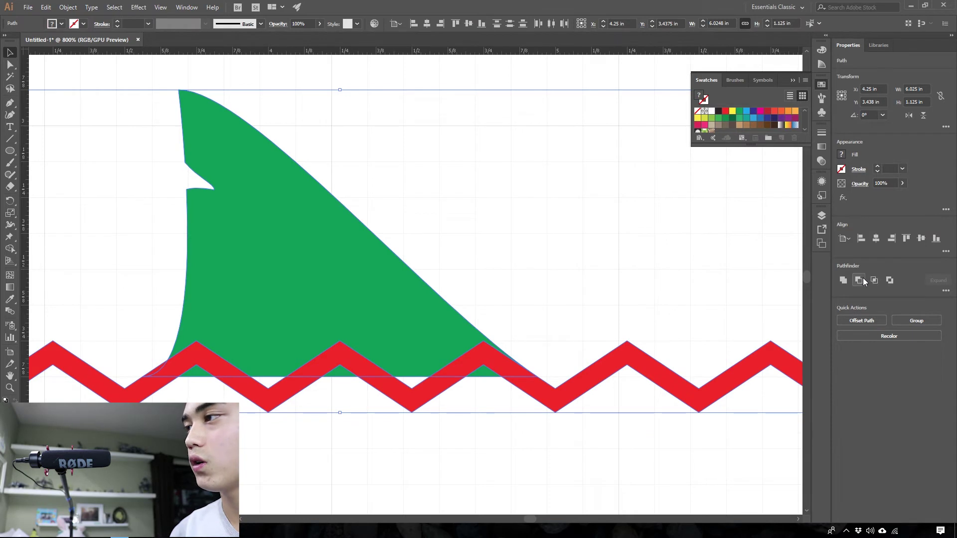
pyautogui.click(863, 278)
pyautogui.click(394, 437)
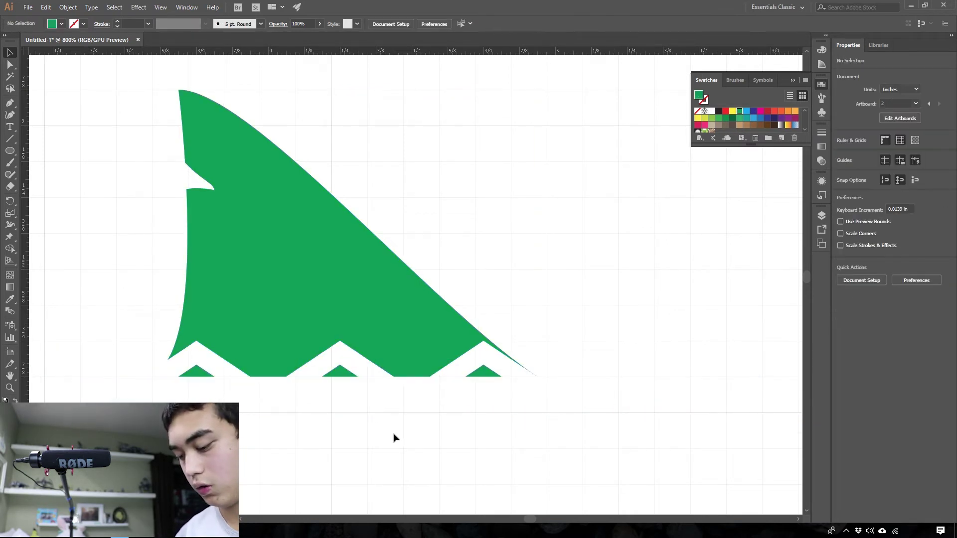
# Step: Delete the small leftover green triangles under the fin's middle and right-hand notches, and select the left-hand triangle
pyautogui.click(344, 377)
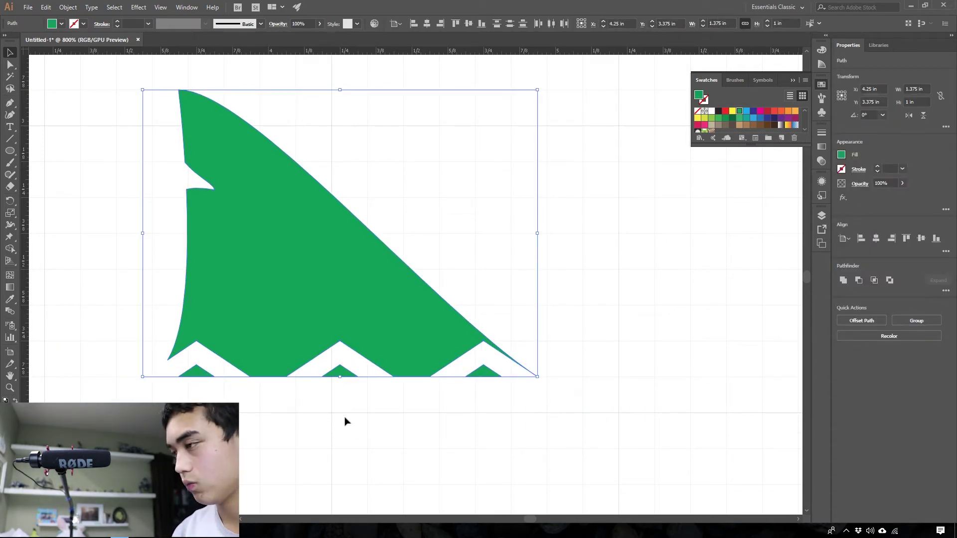
pyautogui.press('a')
pyautogui.click(340, 374)
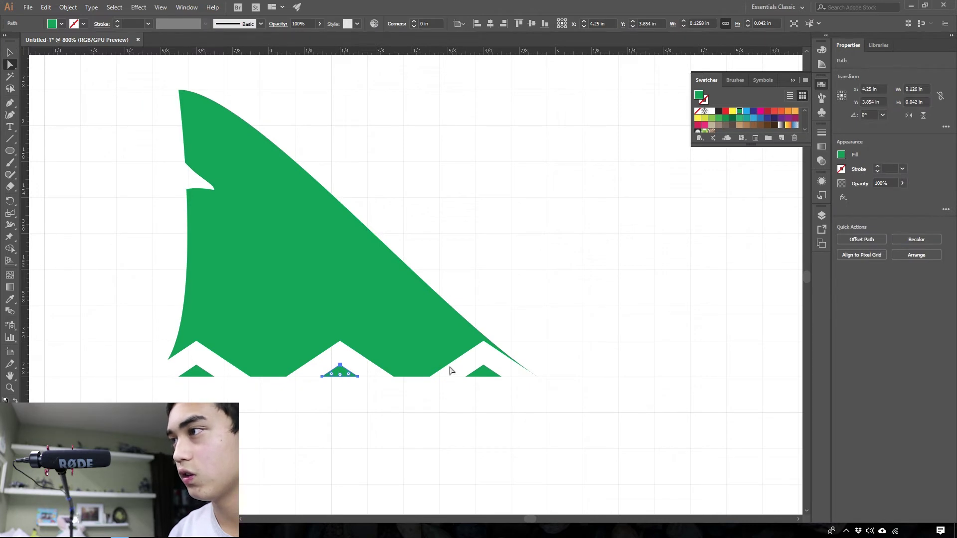
pyautogui.press('Delete')
pyautogui.click(482, 373)
pyautogui.press('Delete')
pyautogui.click(204, 376)
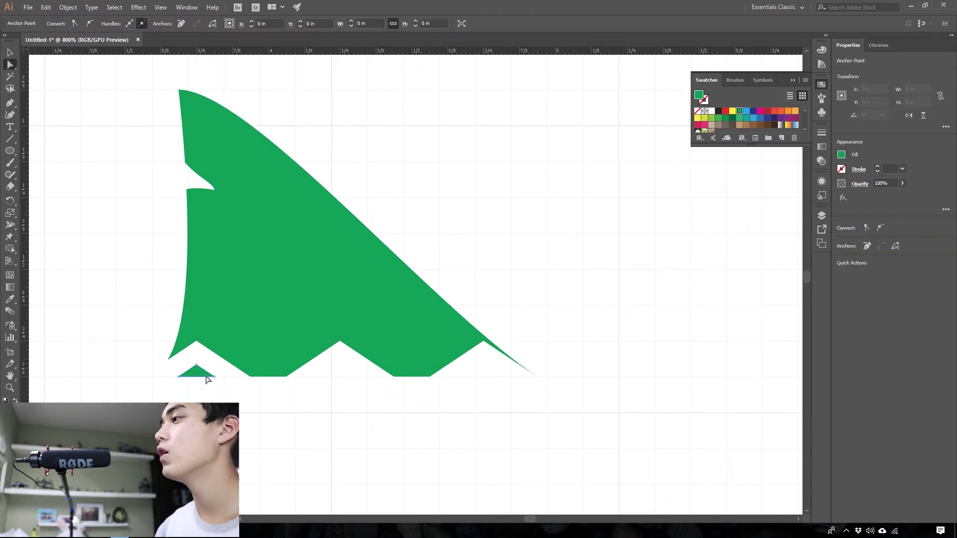
pyautogui.click(203, 374)
pyautogui.scroll(2, 524, 365)
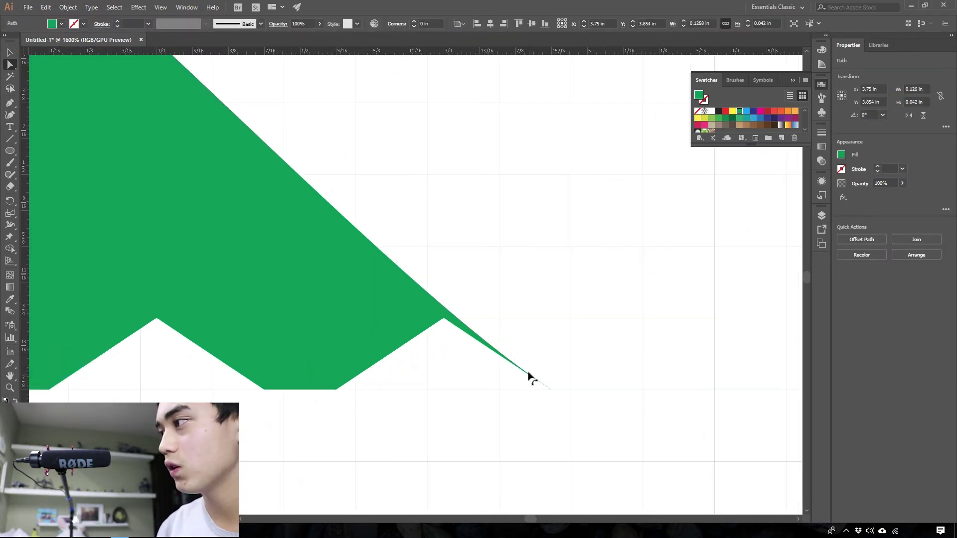
pyautogui.click(530, 377)
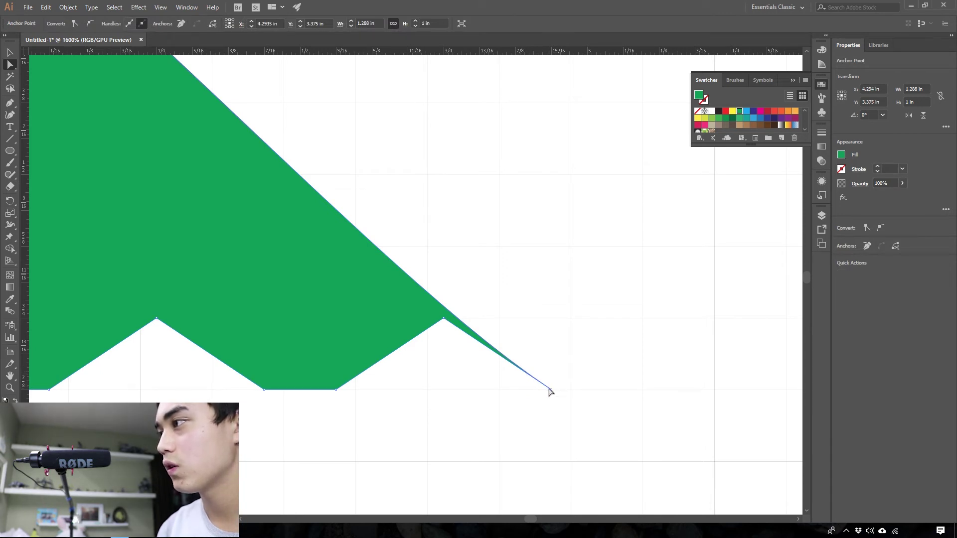
pyautogui.moveTo(550, 390)
pyautogui.mouseDown()
pyautogui.moveTo(475, 321)
pyautogui.moveTo(450, 314)
pyautogui.moveTo(562, 391)
pyautogui.mouseUp()
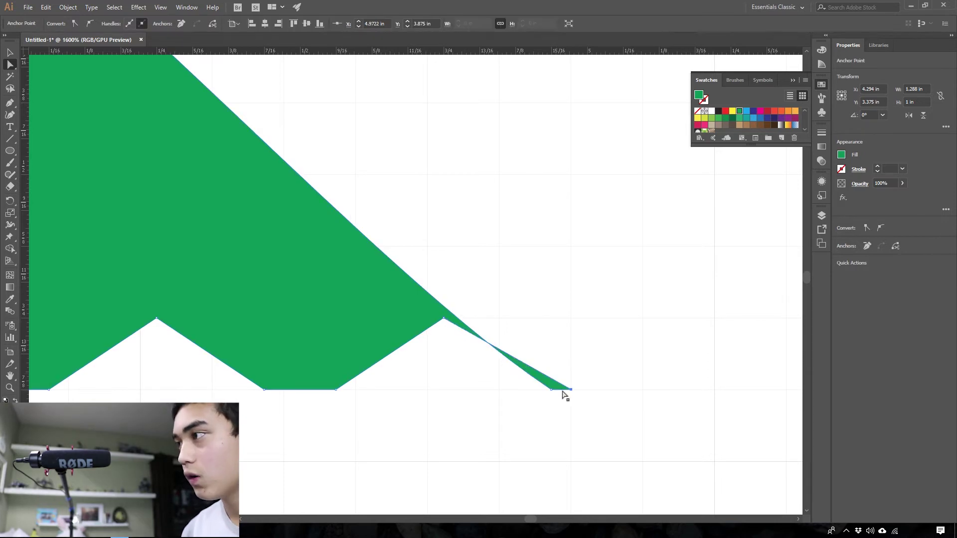
pyautogui.hotkey('ctrl', 'z')
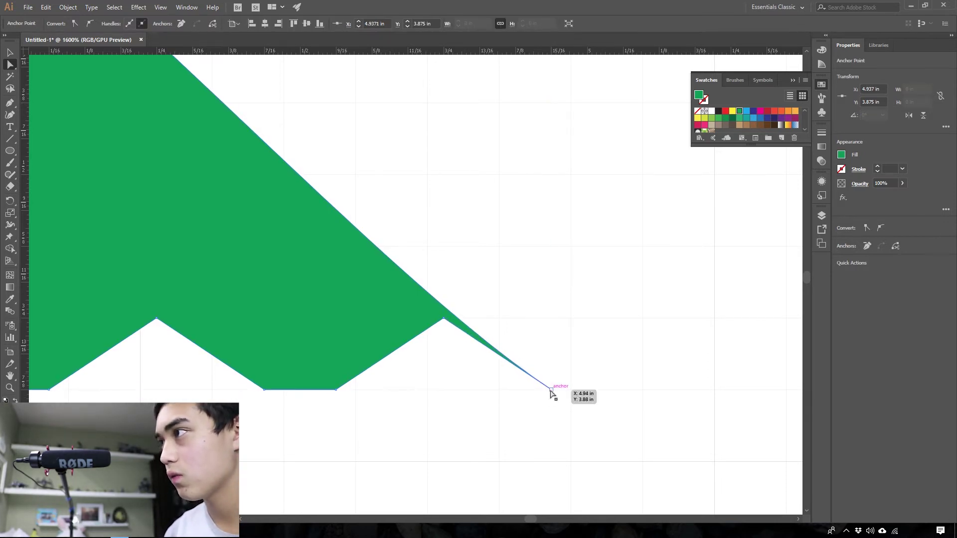
# Step: Shorten the fin's thin tail by moving its curve's end anchor to the right-hand notch peak and deleting the leftover tip anchor
pyautogui.moveTo(551, 390); pyautogui.dragTo(452, 312)
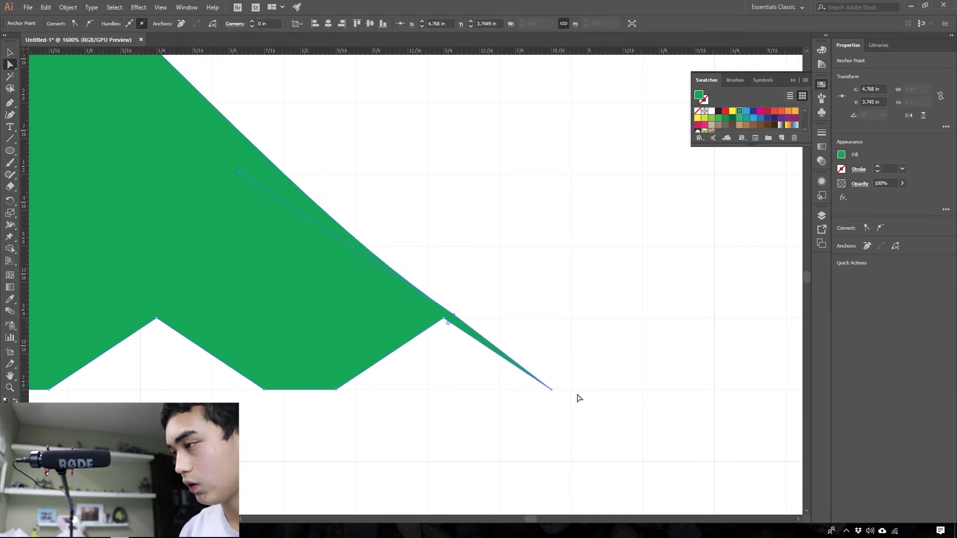
pyautogui.click(552, 390)
pyautogui.press('Delete')
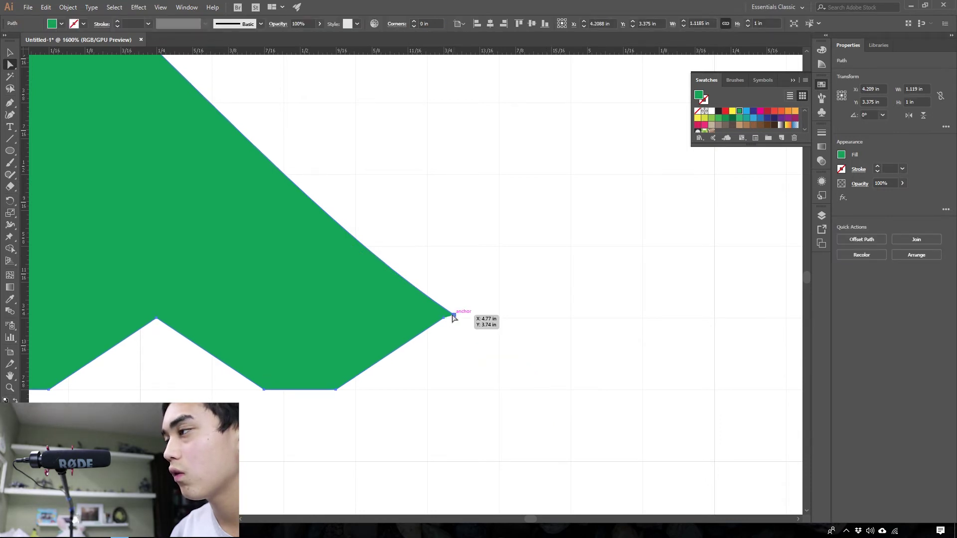
pyautogui.moveTo(452, 315); pyautogui.dragTo(445, 312)
pyautogui.click(451, 317)
pyautogui.click(486, 337)
pyautogui.scroll(-5, 510, 378)
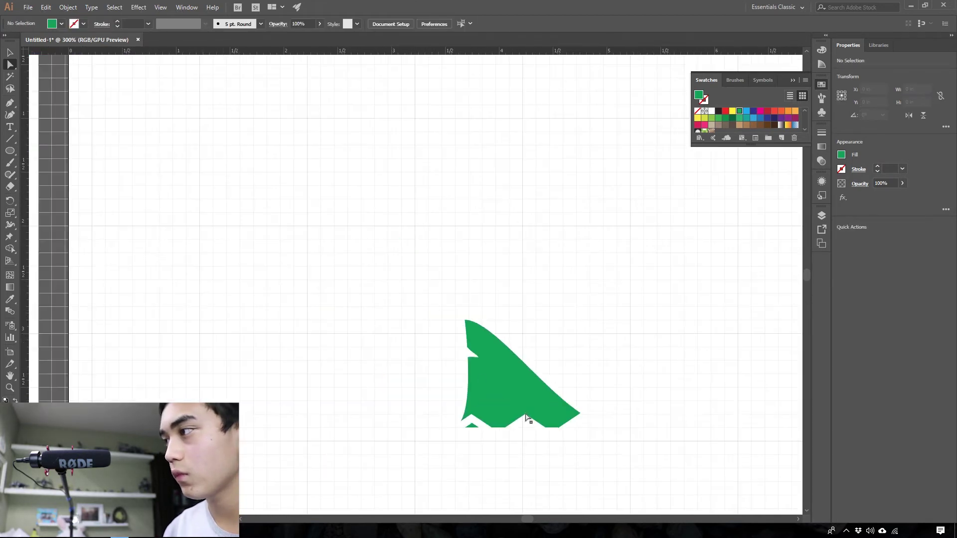
# Step: Delete the remaining leftover triangle under the fin's lower-left corner and select the whole fin
pyautogui.click(467, 427)
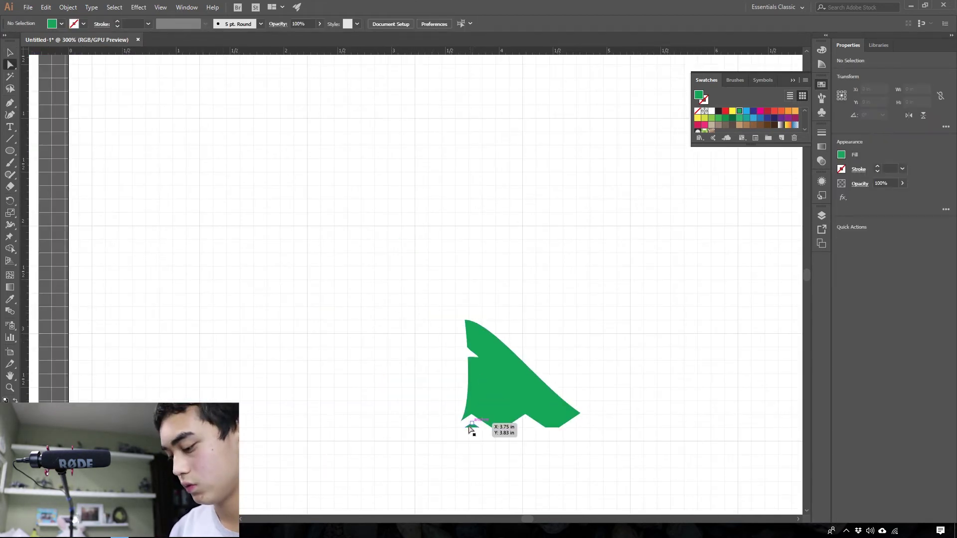
pyautogui.click(468, 431)
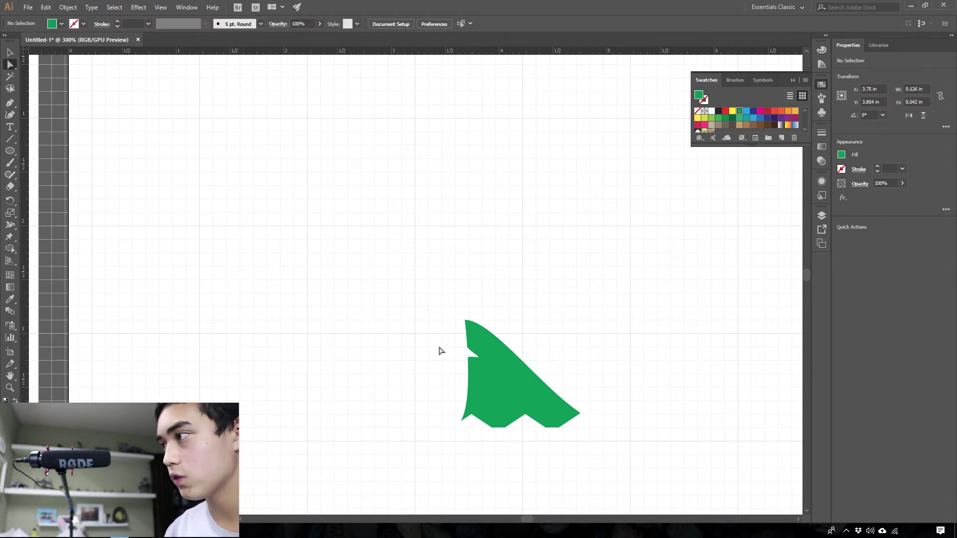
pyautogui.moveTo(426, 286); pyautogui.dragTo(620, 477)
pyautogui.press('v')
# Step: Move the green fin from the second artboard onto the middle of the black circle on the first artboard
pyautogui.scroll(-3, 565, 463)
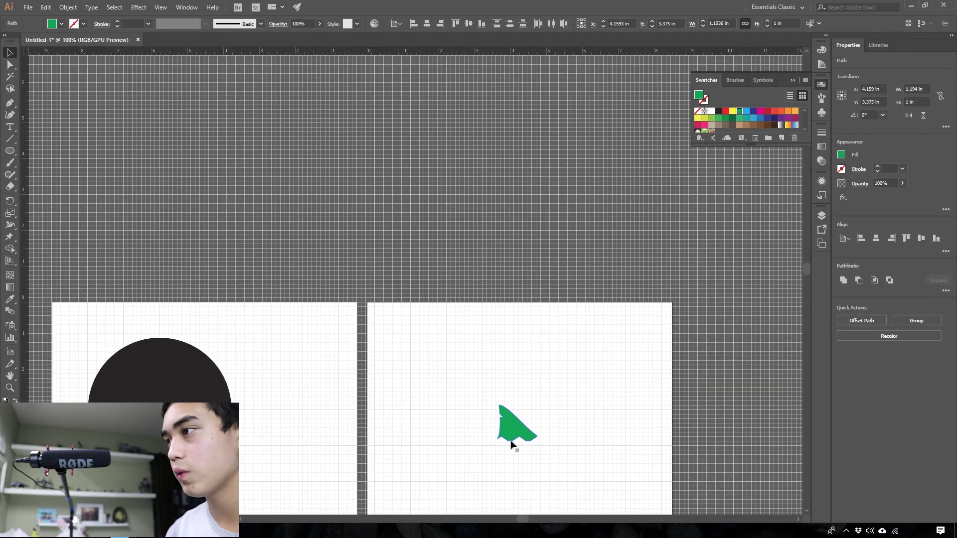
pyautogui.moveTo(508, 413); pyautogui.dragTo(158, 402)
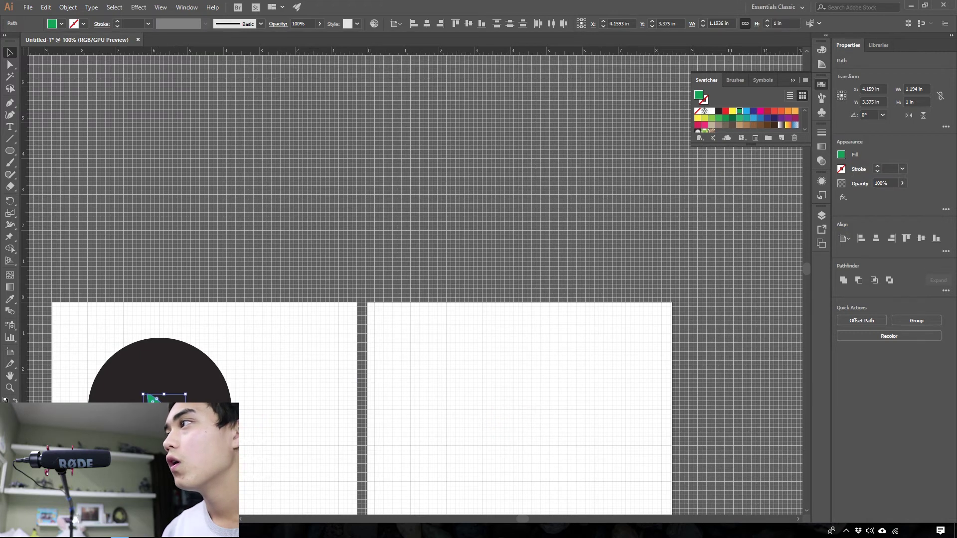
pyautogui.scroll(2, 162, 409)
pyautogui.scroll(2, 231, 326)
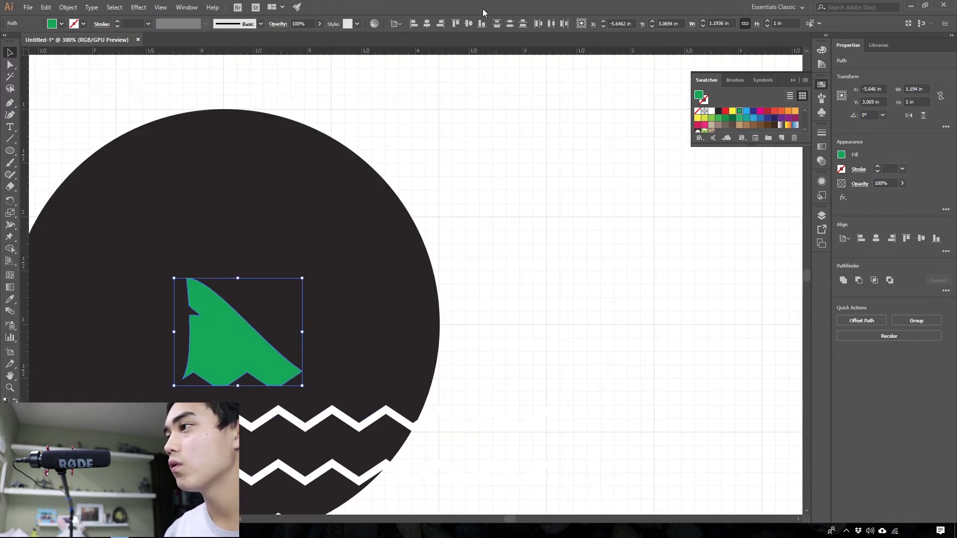
pyautogui.hotkey('ctrl', 'z')
pyautogui.scroll(-6, 439, 317)
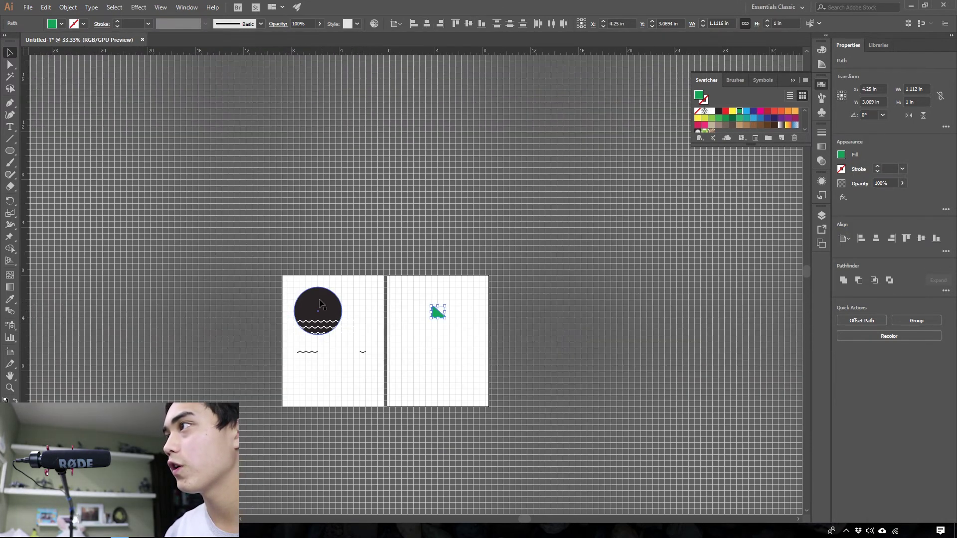
pyautogui.moveTo(437, 315); pyautogui.dragTo(315, 315)
pyautogui.scroll(4, 315, 315)
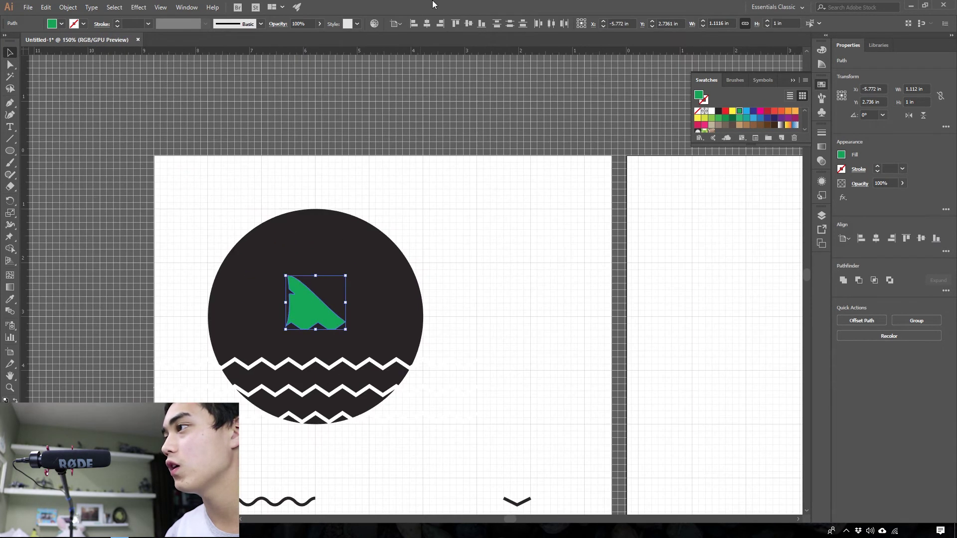
# Step: Switch alignment to the selection and center the fin horizontally on the black circle, using the circle as the key object
pyautogui.click(397, 24)
pyautogui.click(406, 46)
pyautogui.keyDown('shift'); pyautogui.click(387, 251); pyautogui.keyUp('shift')
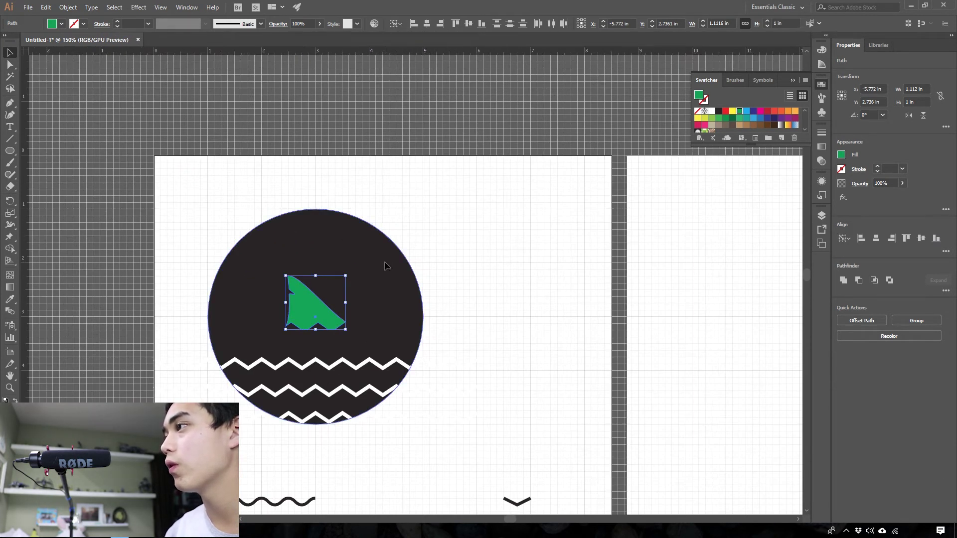
pyautogui.click(375, 268)
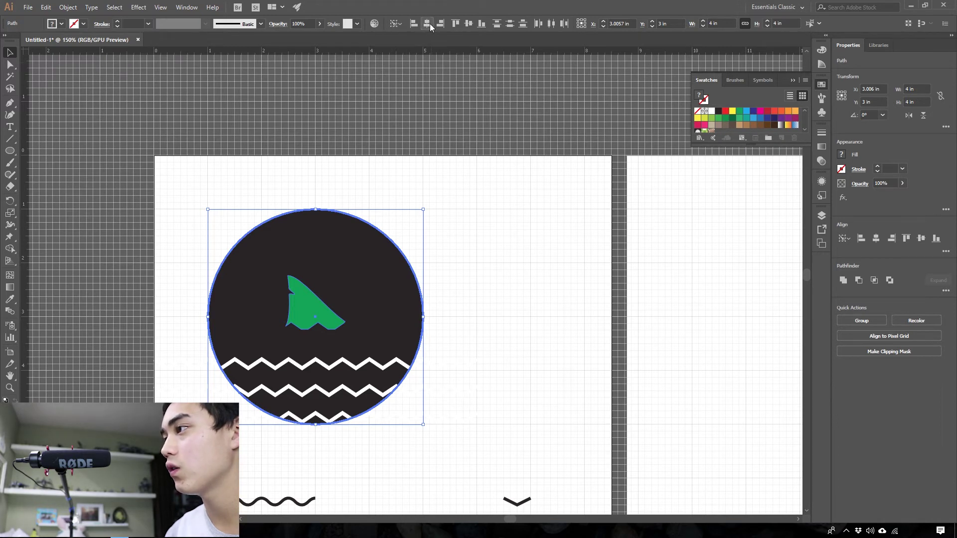
pyautogui.click(464, 202)
# Step: Lower the fin onto the uppermost white zigzag row and nudge it left to line its notches up with the zigzag peaks
pyautogui.click(310, 305)
pyautogui.moveTo(309, 305); pyautogui.dragTo(321, 351)
pyautogui.scroll(3, 321, 351)
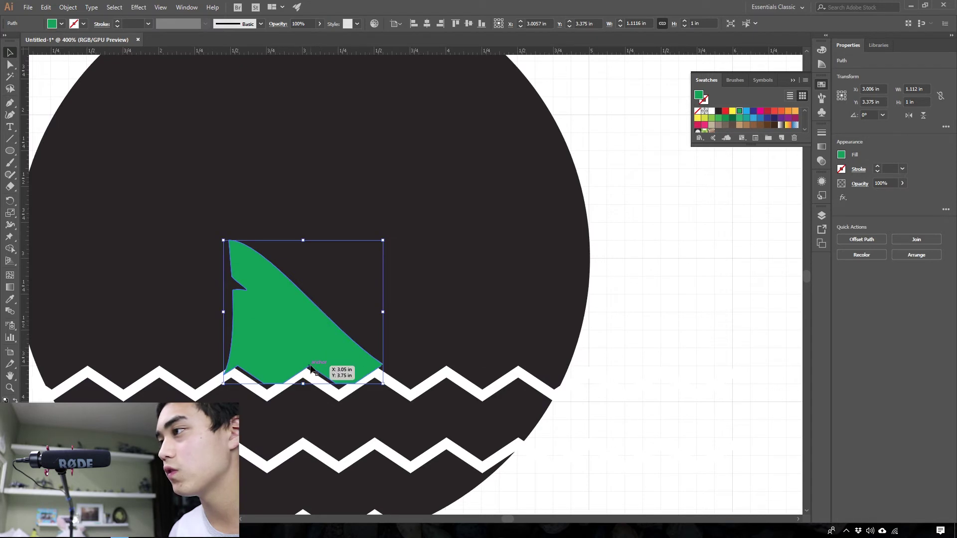
pyautogui.press('Left')
pyautogui.press('Left')
pyautogui.press('Left')
pyautogui.press('Left')
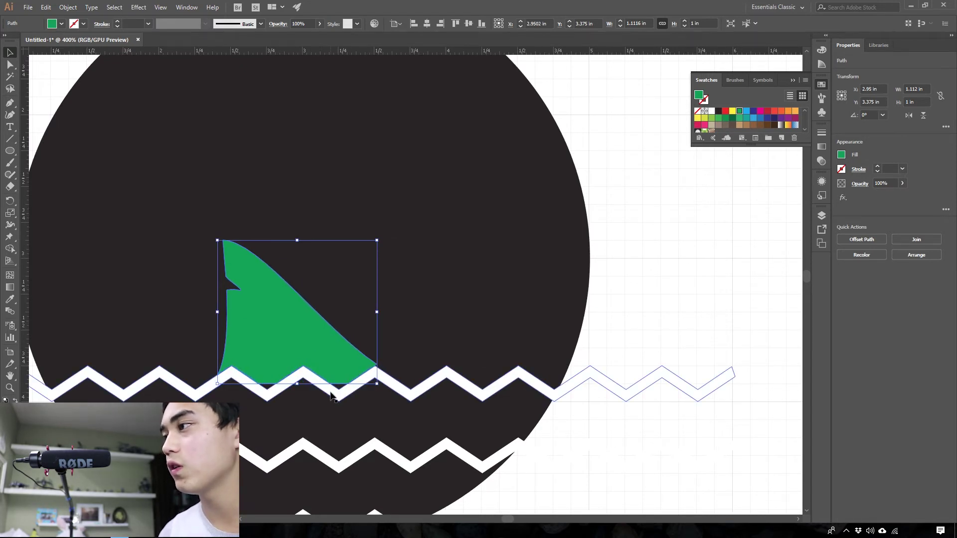
pyautogui.scroll(2, 344, 406)
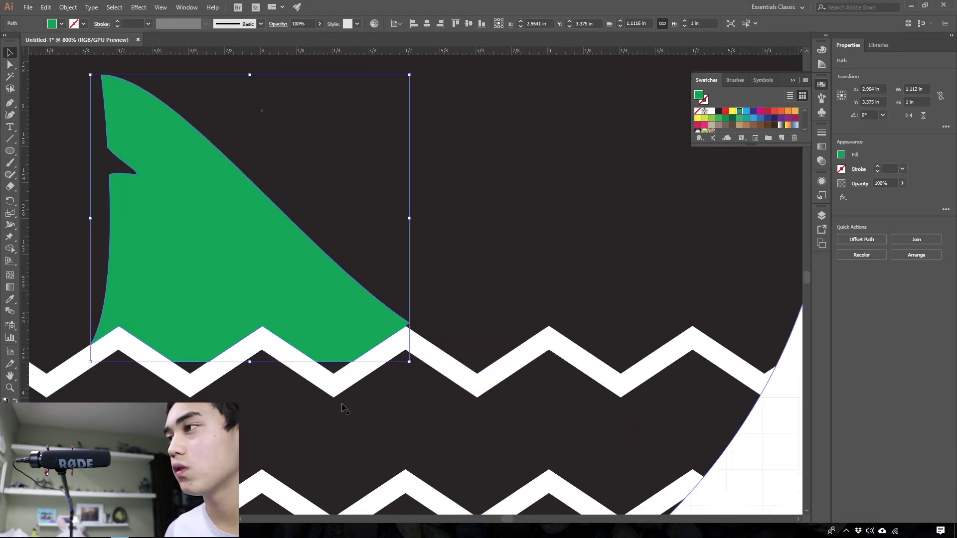
# Step: Nudge the fin to X 2.964 in, Y 3.431 in so its notched base overlaps the white zigzag band
pyautogui.press('Down')
pyautogui.press('Left')
pyautogui.press('Up')
pyautogui.press('Right')
pyautogui.press('Down')
pyautogui.press('Down')
pyautogui.press('Right')
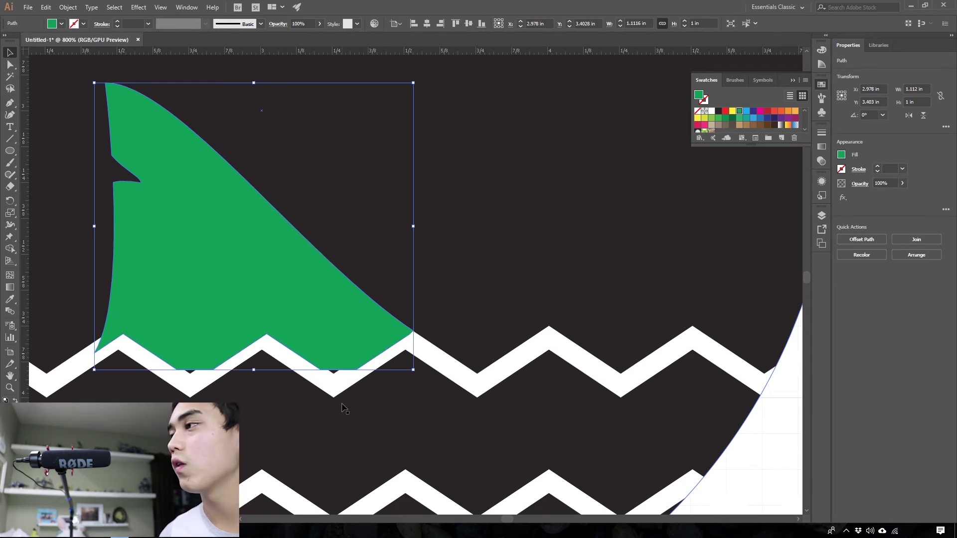
pyautogui.press('Left')
pyautogui.press('Down')
pyautogui.press('Down')
pyautogui.scroll(-2, 383, 380)
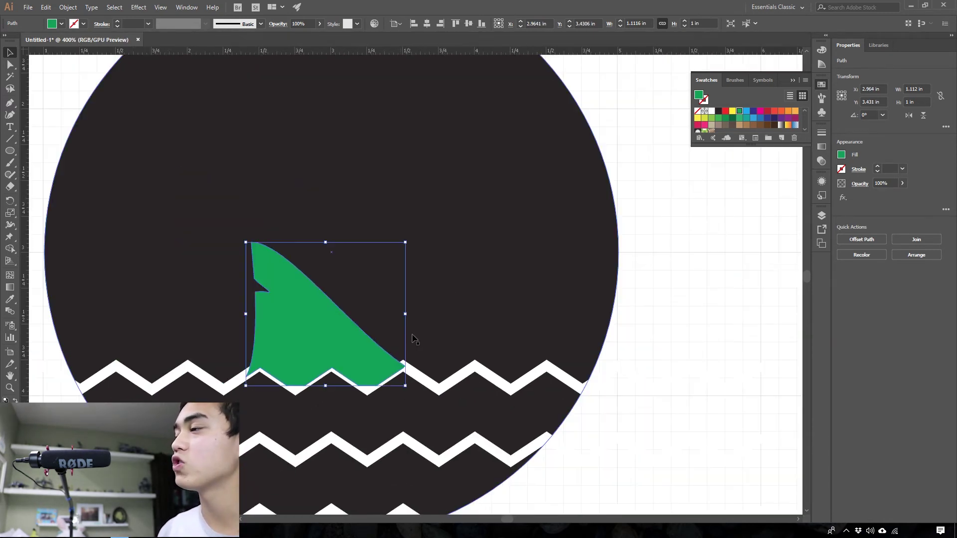
# Step: Recolor the fin white so it merges with the white zigzag, and deselect it
pyautogui.click(710, 110)
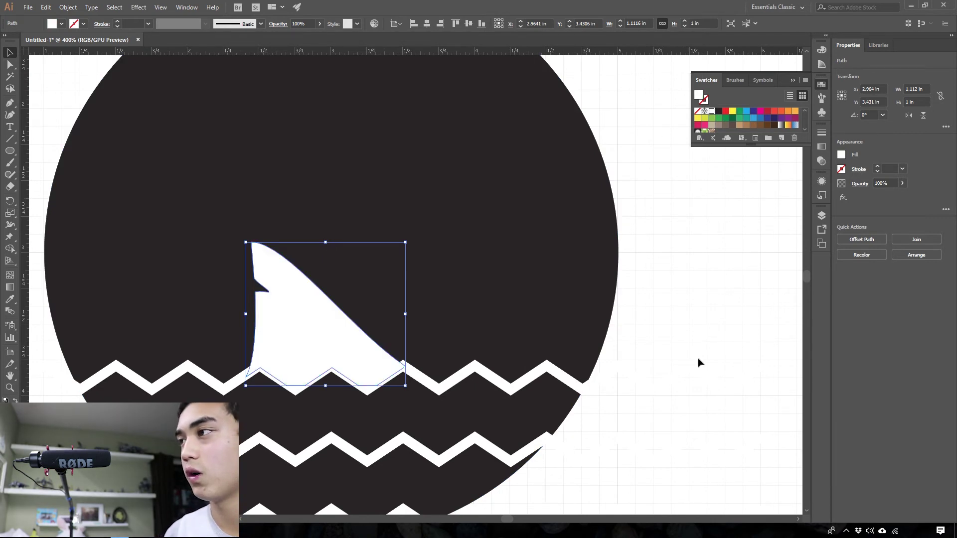
pyautogui.click(698, 361)
pyautogui.scroll(1, 319, 413)
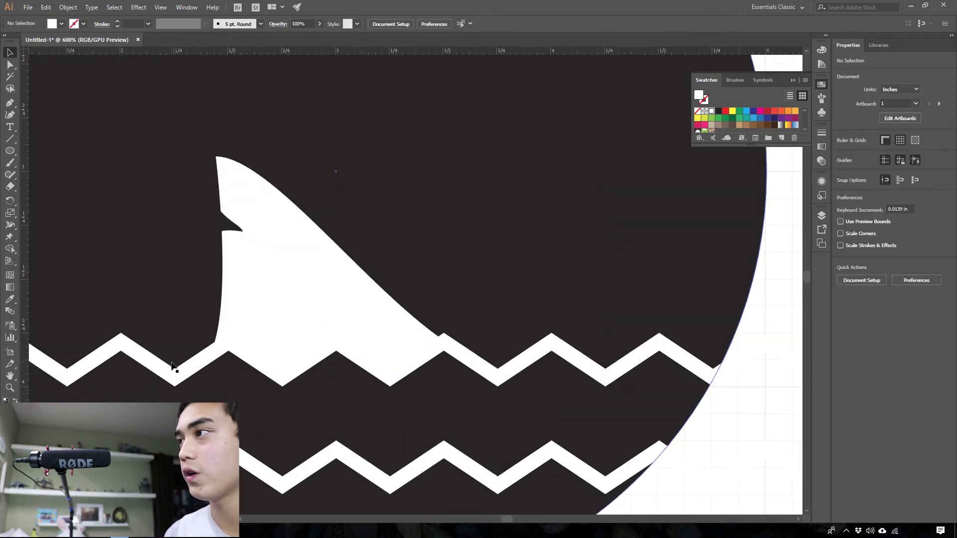
pyautogui.click(323, 294)
pyautogui.moveTo(329, 156); pyautogui.dragTo(330, 93)
pyautogui.scroll(-2, 376, 271)
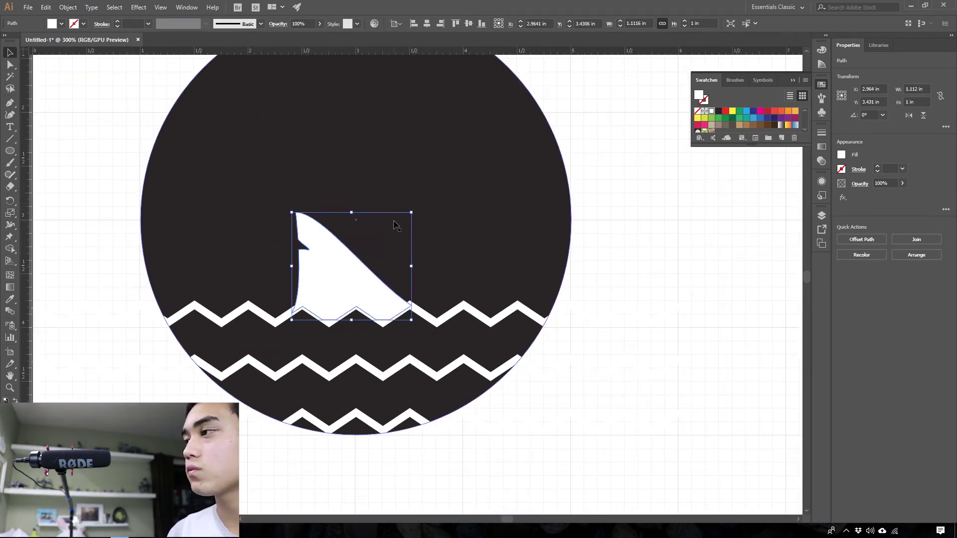
pyautogui.click(620, 290)
pyautogui.scroll(-2, 529, 399)
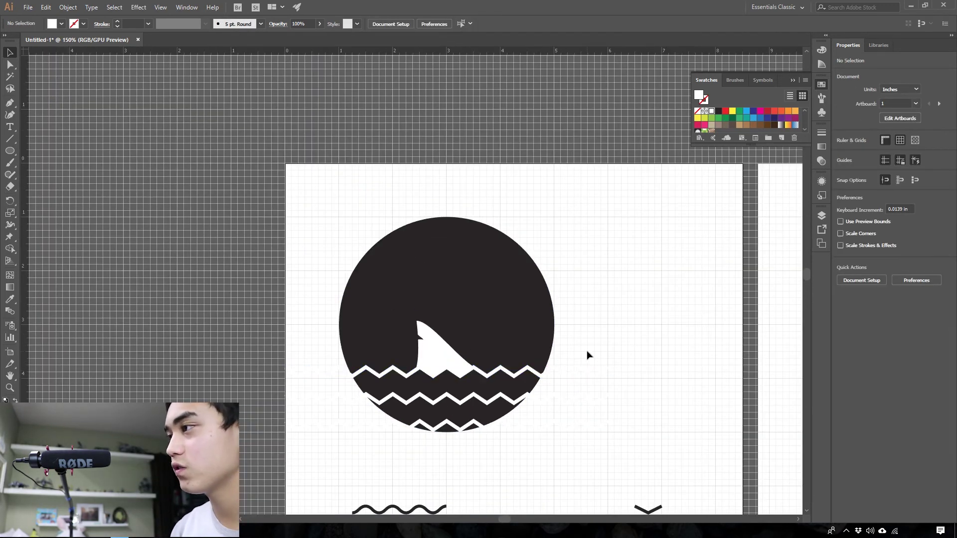
# Step: Enlarge the white fin proportionally to about 1.94 in tall and reposition it so its base overlaps the top zigzag row
pyautogui.click(459, 349)
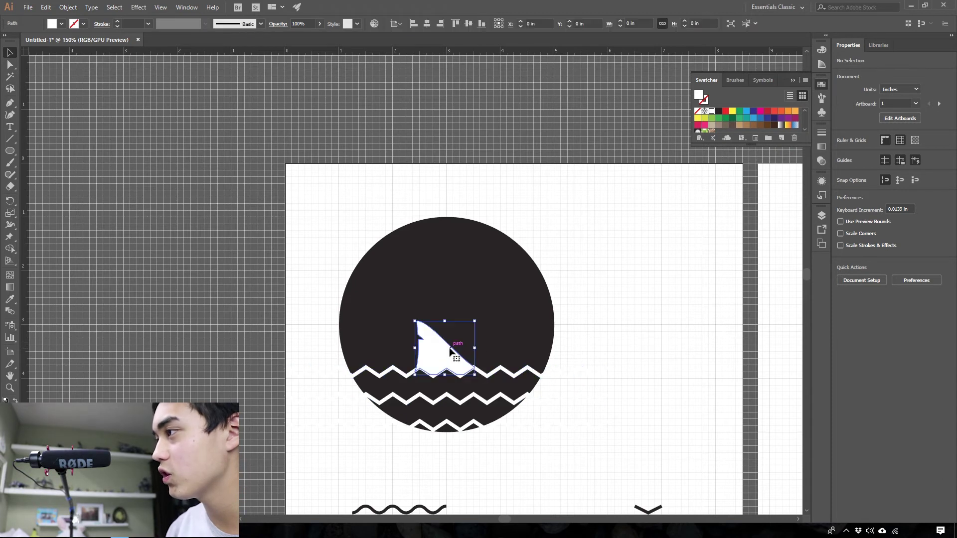
pyautogui.moveTo(478, 320)
pyautogui.mouseDown()
pyautogui.moveTo(498, 305)
pyautogui.moveTo(490, 307)
pyautogui.mouseUp()
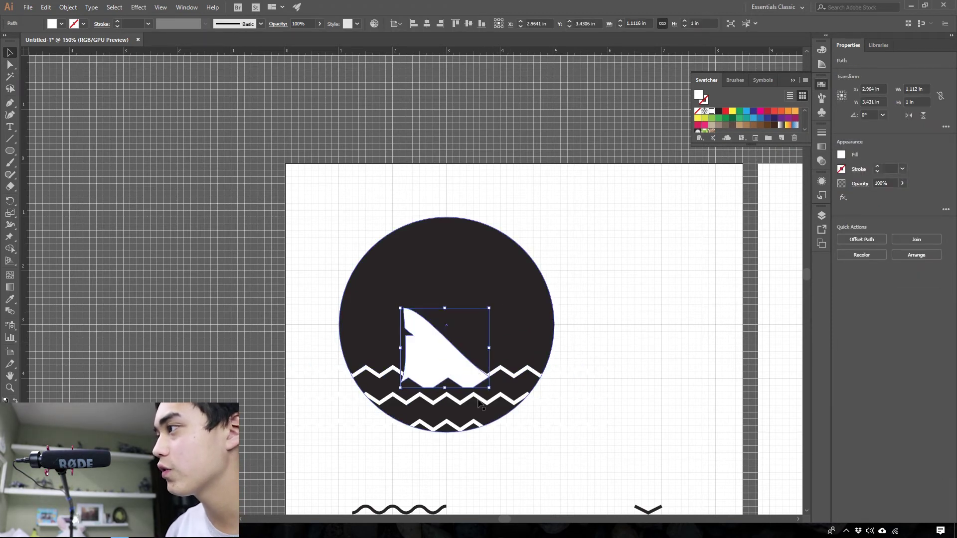
pyautogui.hotkey('ctrl', '=')
pyautogui.moveTo(494, 272); pyautogui.dragTo(513, 255)
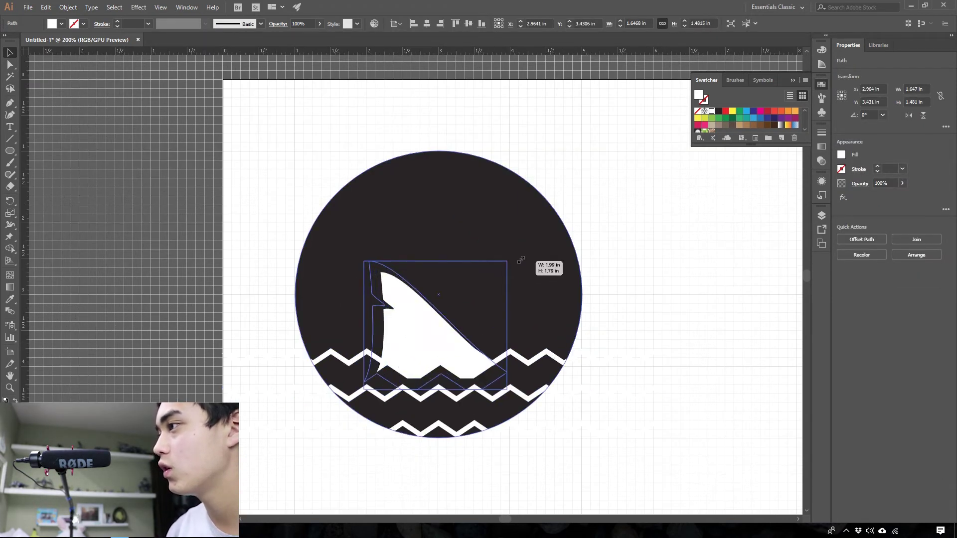
pyautogui.moveTo(423, 337); pyautogui.dragTo(438, 320)
pyautogui.click(669, 328)
pyautogui.hotkey('ctrl', '=')
# Step: Duplicate the top zigzag in place and subtract one copy from the fin with Minus Front
pyautogui.click(330, 354)
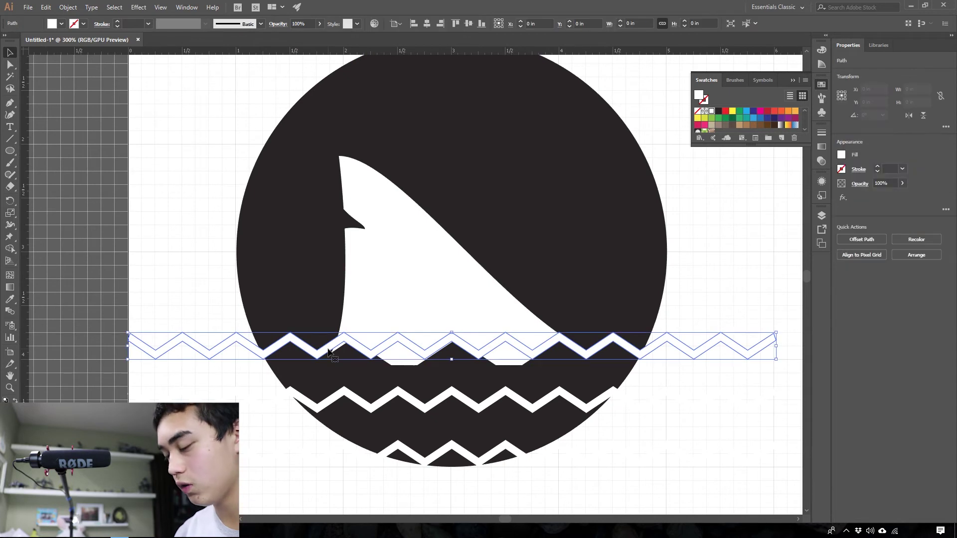
pyautogui.hotkey('ctrl', 'shift', 'b')
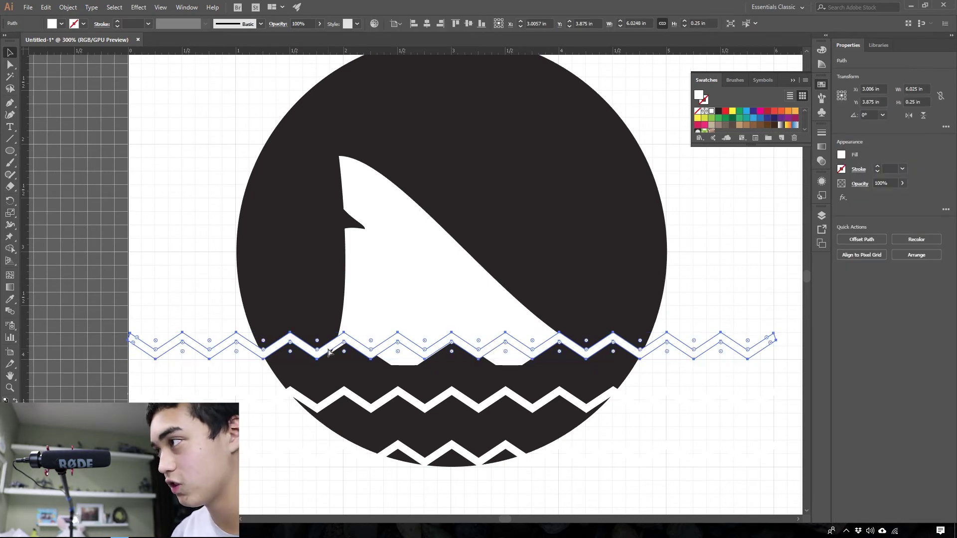
pyautogui.press('v')
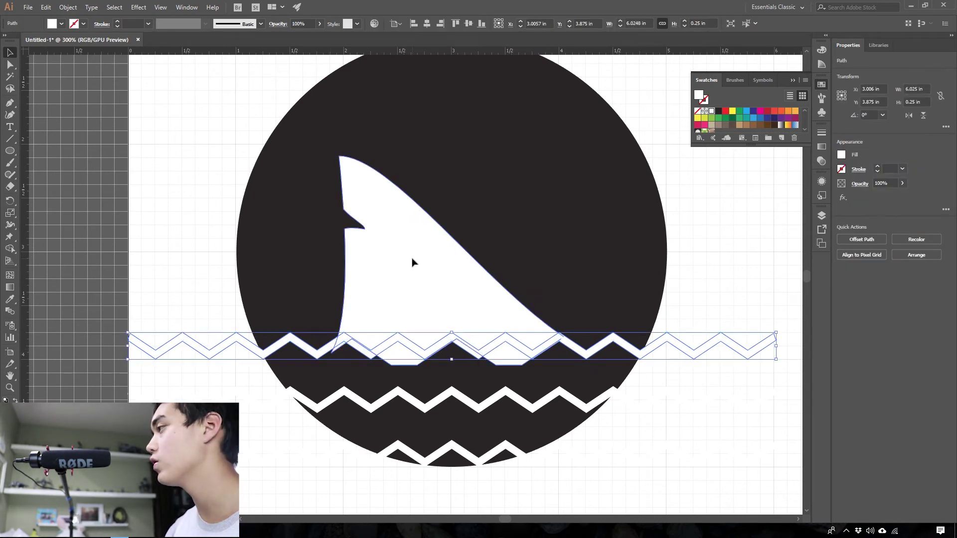
pyautogui.keyDown('shift'); pyautogui.click(412, 260); pyautogui.keyUp('shift')
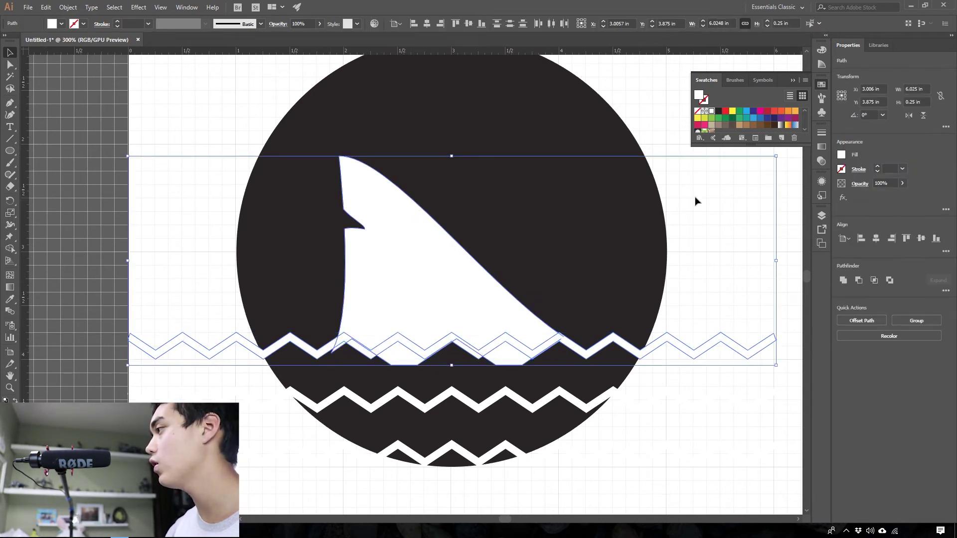
pyautogui.click(863, 280)
# Step: Delete the two large leftover fin pieces hanging below the top zigzag
pyautogui.scroll(2, 418, 362)
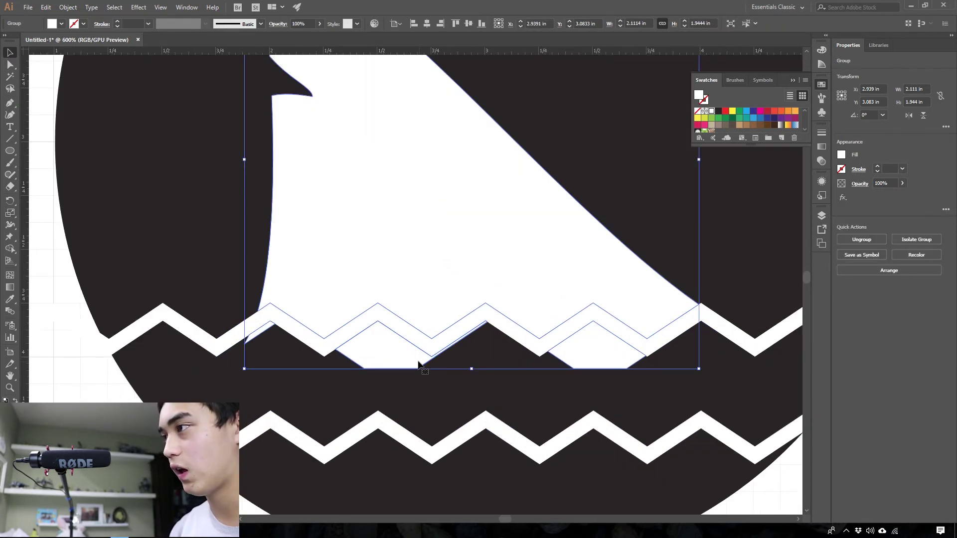
pyautogui.press('a')
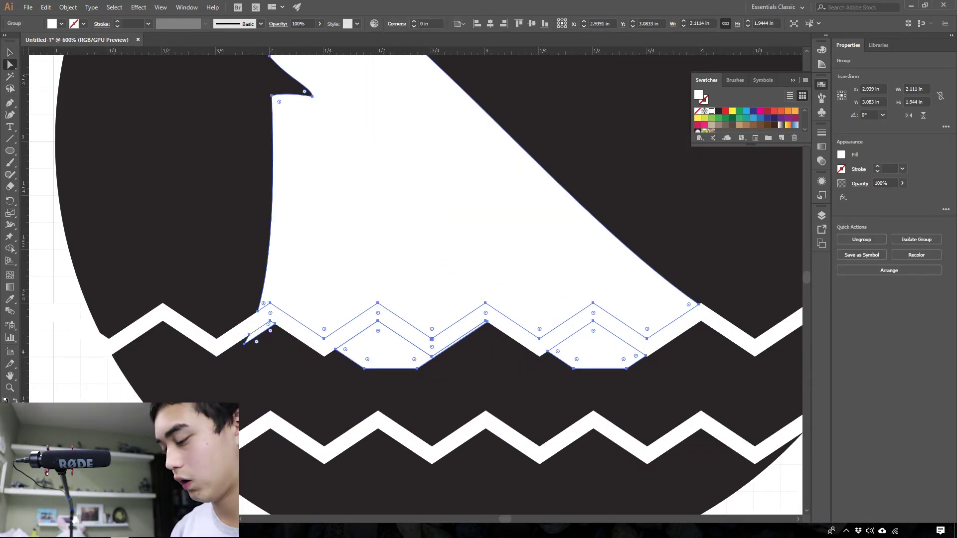
pyautogui.click(244, 312)
pyautogui.click(354, 265)
pyautogui.click(408, 351)
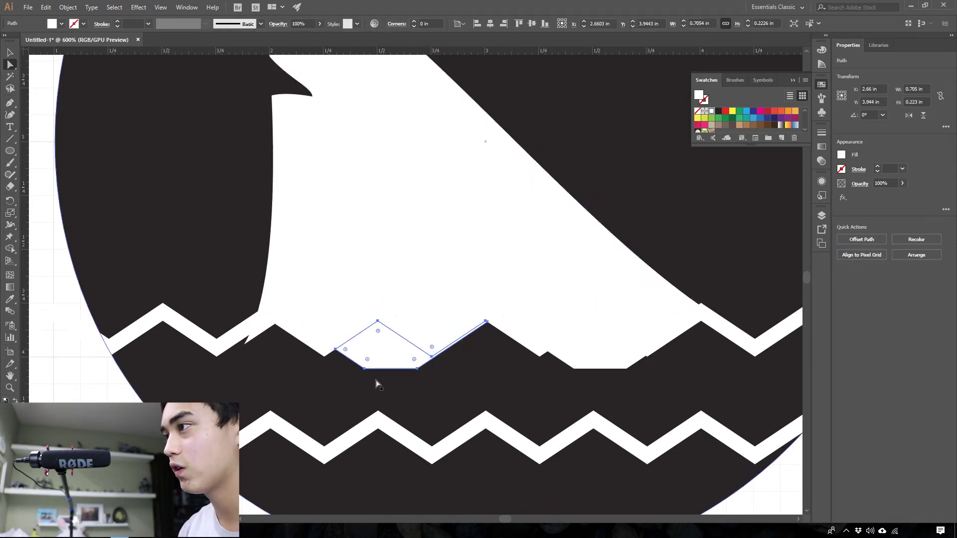
pyautogui.press('Delete')
pyautogui.click(256, 336)
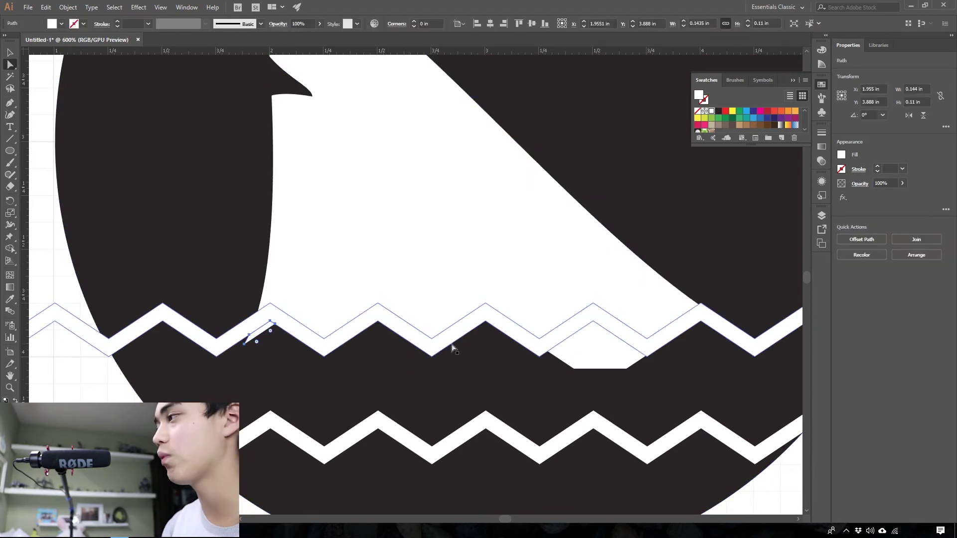
pyautogui.click(598, 352)
pyautogui.press('Delete')
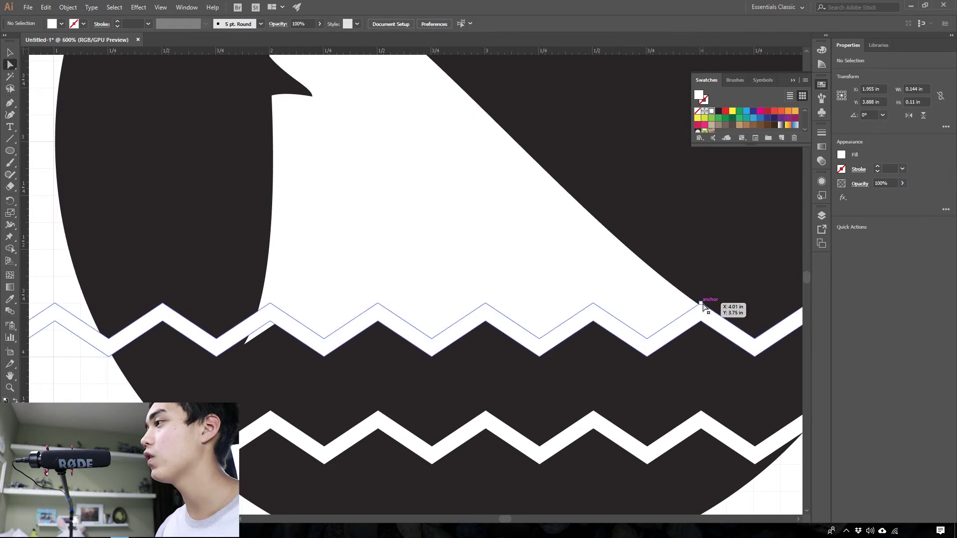
# Step: Delete the small leftover sliver under the top zigzag at the fin's left base
pyautogui.scroll(-5, 667, 313)
pyautogui.scroll(6, 488, 322)
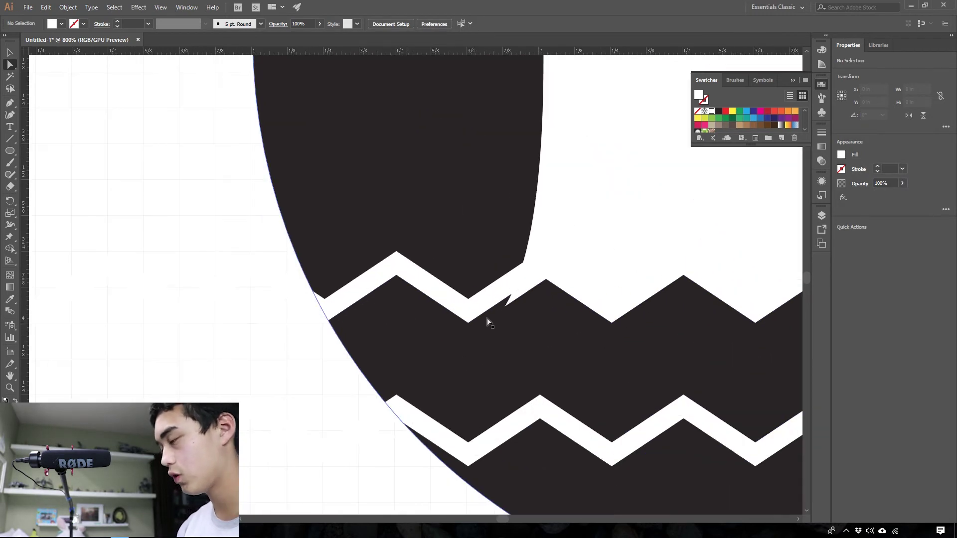
pyautogui.click(509, 300)
pyautogui.press('Delete')
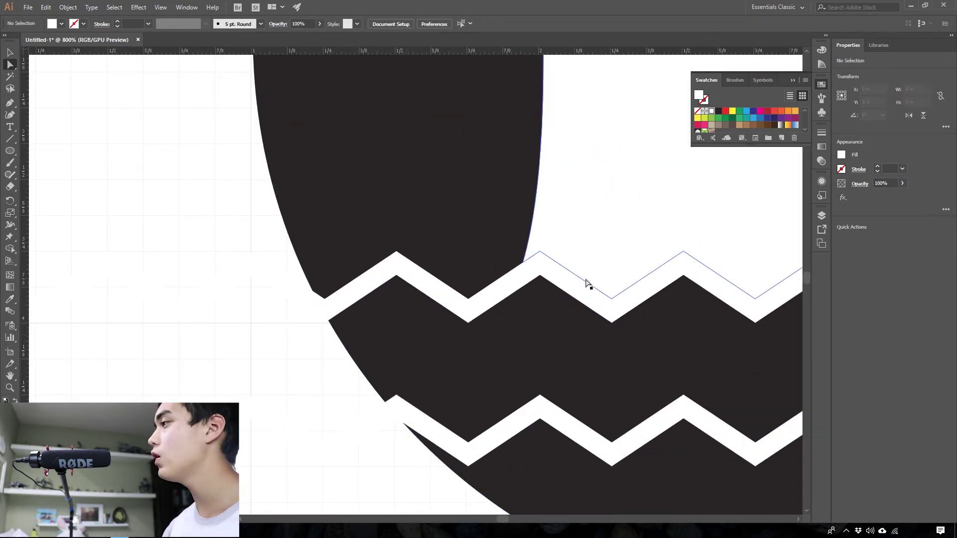
pyautogui.hscroll(10, 587, 283)
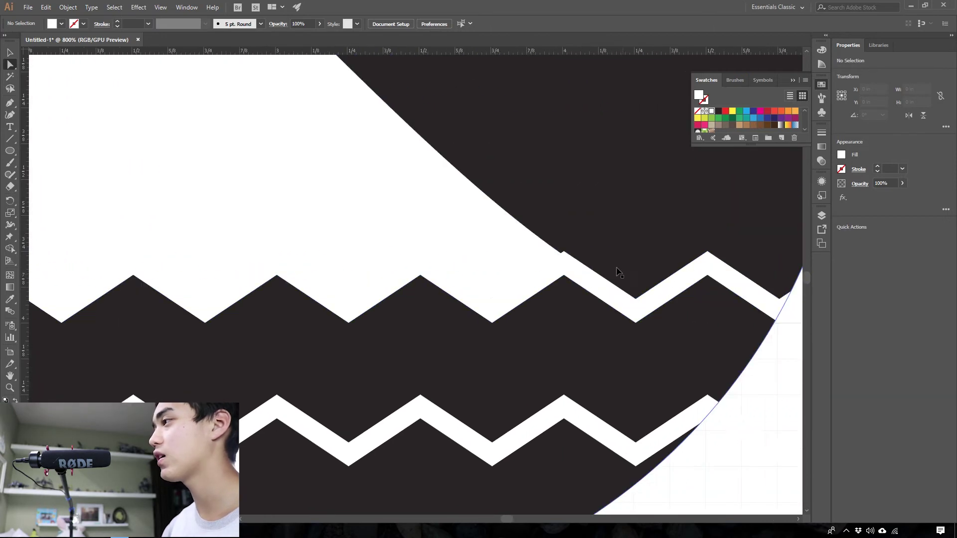
pyautogui.scroll(4, 567, 260)
pyautogui.click(520, 247)
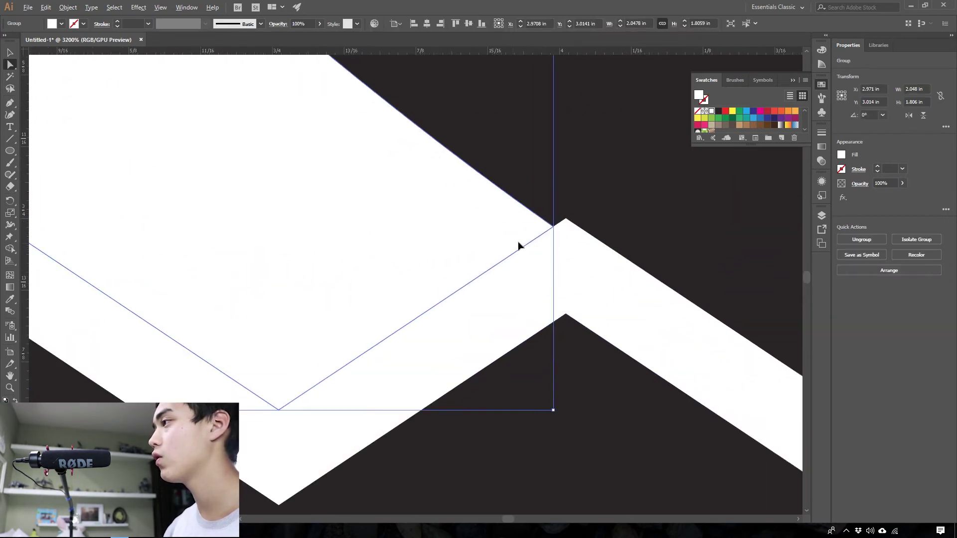
pyautogui.click(519, 247)
pyautogui.moveTo(553, 226); pyautogui.dragTo(566, 219)
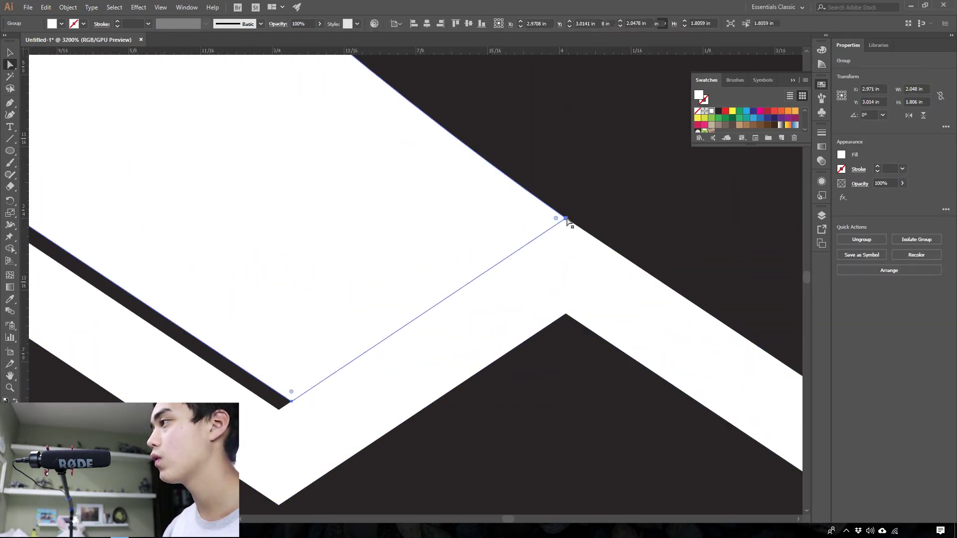
pyautogui.hotkey('ctrl', 'z')
# Step: Move only the fin's lower-right corner anchor onto the adjoining zigzag peak at X 4.006 in, Y 3.75 in, and deselect it
pyautogui.click(553, 226)
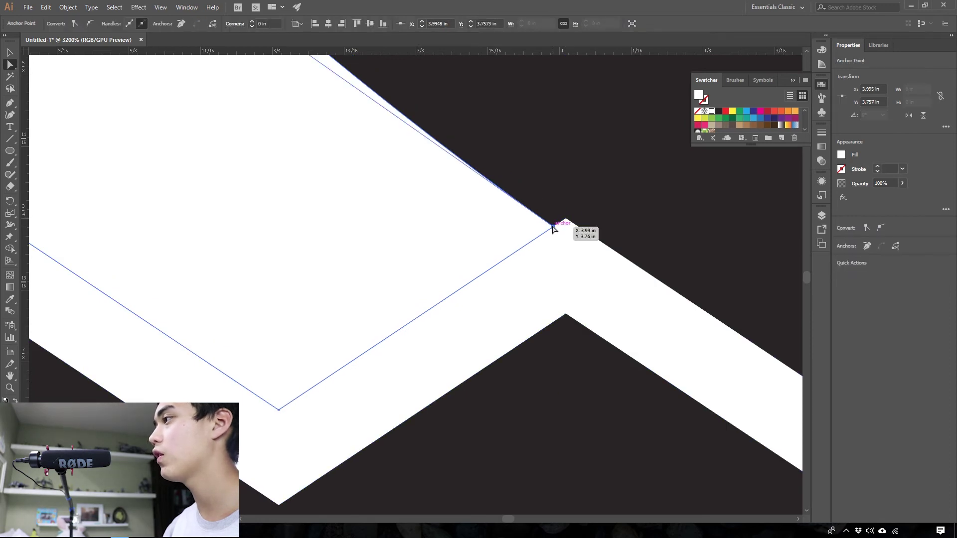
pyautogui.moveTo(553, 227); pyautogui.dragTo(566, 219)
pyautogui.scroll(-7, 601, 287)
pyautogui.click(752, 252)
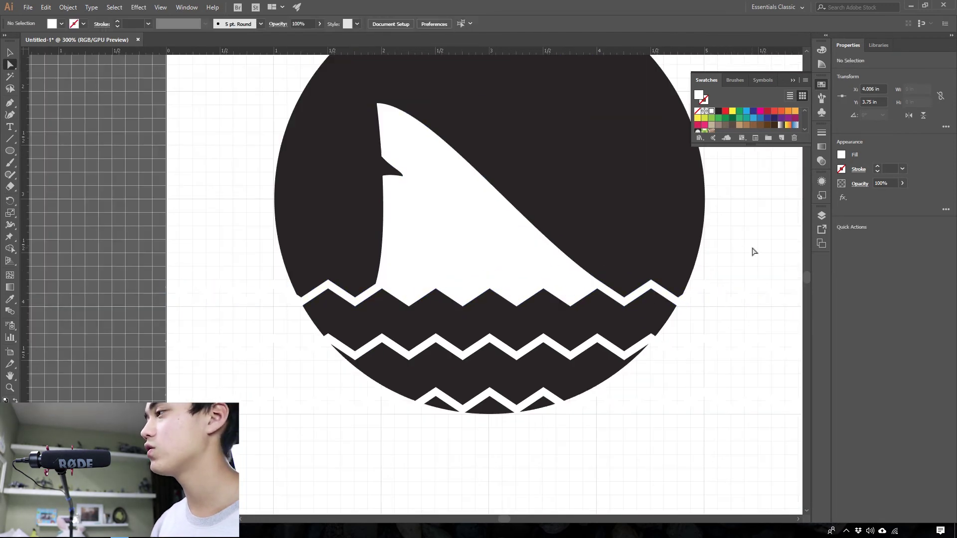
# Step: Try to shift the middle zigzag's upper and lower peak anchors at the circle's left edge outward, the upper one to X 1.444 in
pyautogui.scroll(-2, 605, 299)
pyautogui.scroll(2, 482, 299)
pyautogui.hscroll(-3, 482, 364)
pyautogui.scroll(3, 482, 314)
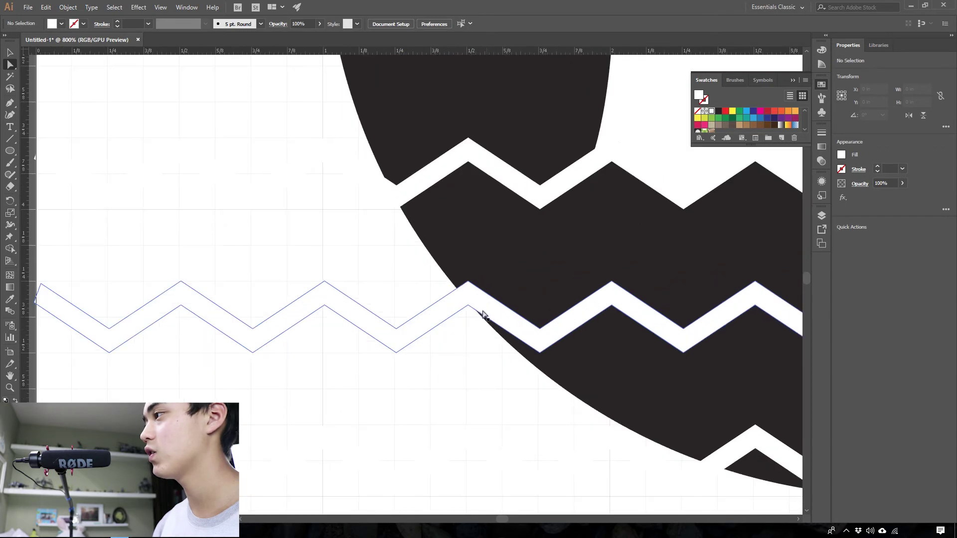
pyautogui.click(482, 314)
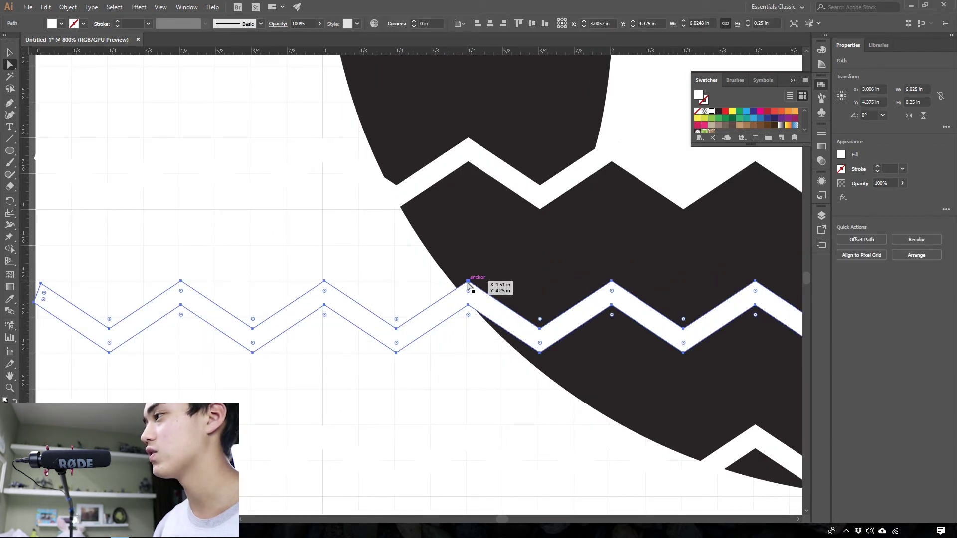
pyautogui.moveTo(468, 282)
pyautogui.mouseDown()
pyautogui.moveTo(455, 283)
pyautogui.moveTo(469, 282)
pyautogui.mouseUp()
pyautogui.moveTo(471, 284); pyautogui.dragTo(453, 307)
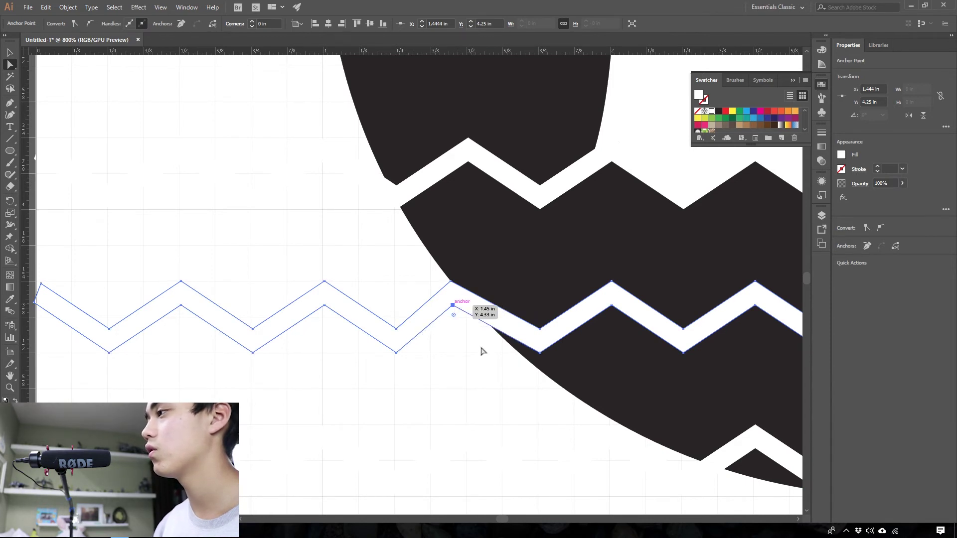
pyautogui.click(485, 357)
# Step: Undo the anchor edits on the middle zigzag and the preceding fin corner adjustment, and clear the selection
pyautogui.scroll(-3, 489, 358)
pyautogui.moveTo(561, 373); pyautogui.dragTo(490, 359)
pyautogui.hotkey('ctrl', 'z')
pyautogui.hotkey('ctrl', 'z')
pyautogui.hotkey('ctrl', 'z')
pyautogui.hotkey('ctrl', 'z')
pyautogui.hotkey('ctrl', 'z')
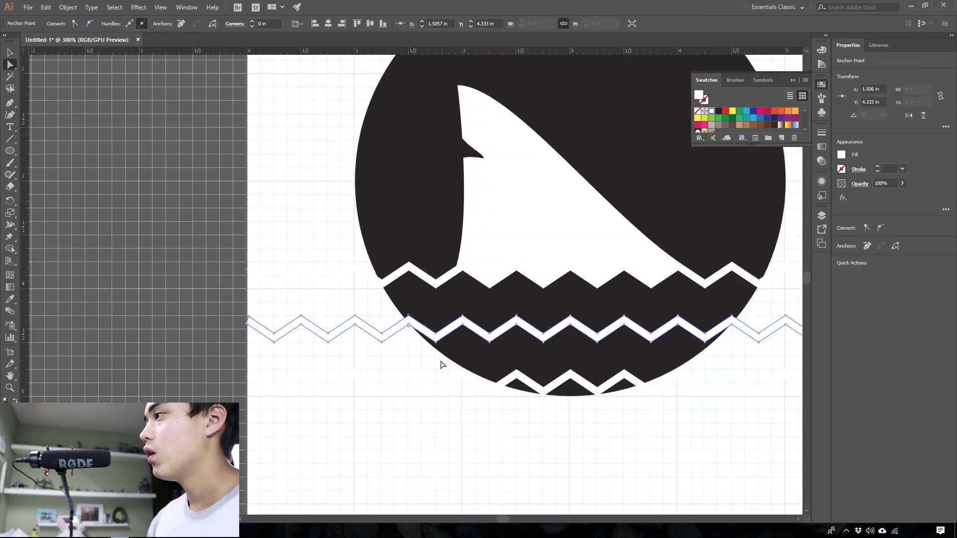
pyautogui.hotkey('ctrl', 'shift', 'a')
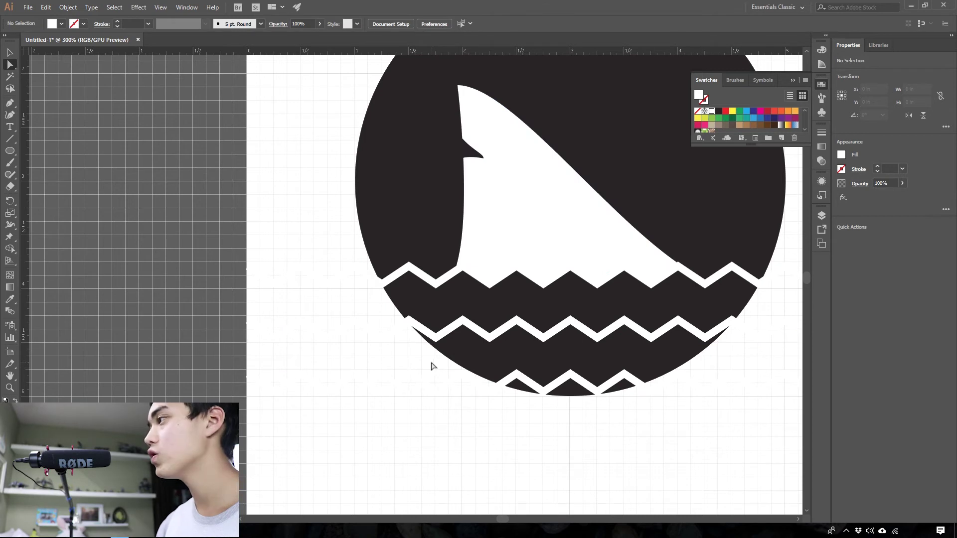
pyautogui.hotkey('ctrl', 'z')
pyautogui.hotkey('ctrl', 'shift', 'a')
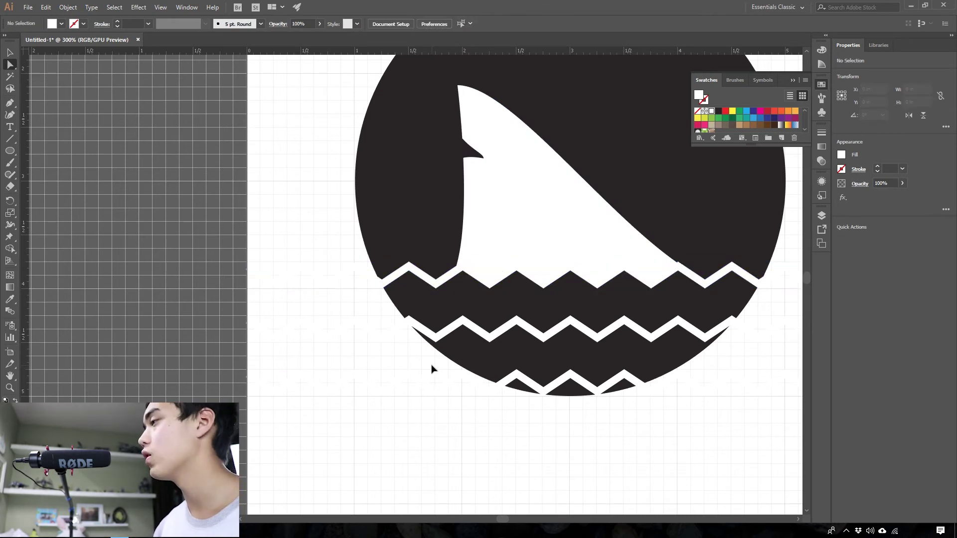
# Step: Snap the fin's lower-right corner anchor to the top zigzag's peak at X 4.006 in, Y 3.75 in, and deselect the fin
pyautogui.click(568, 261)
pyautogui.click(676, 278)
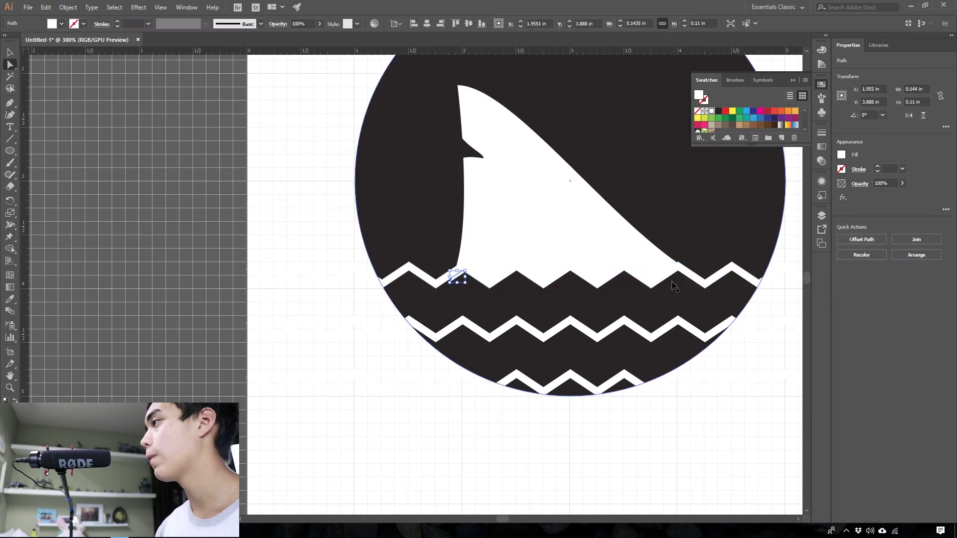
pyautogui.scroll(2, 678, 271)
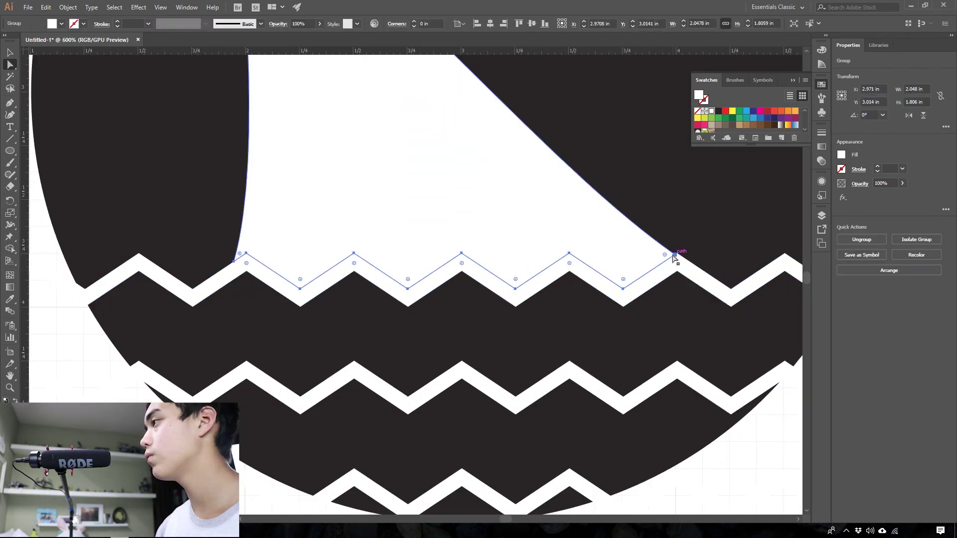
pyautogui.click(674, 256)
pyautogui.scroll(4, 685, 258)
pyautogui.press('a')
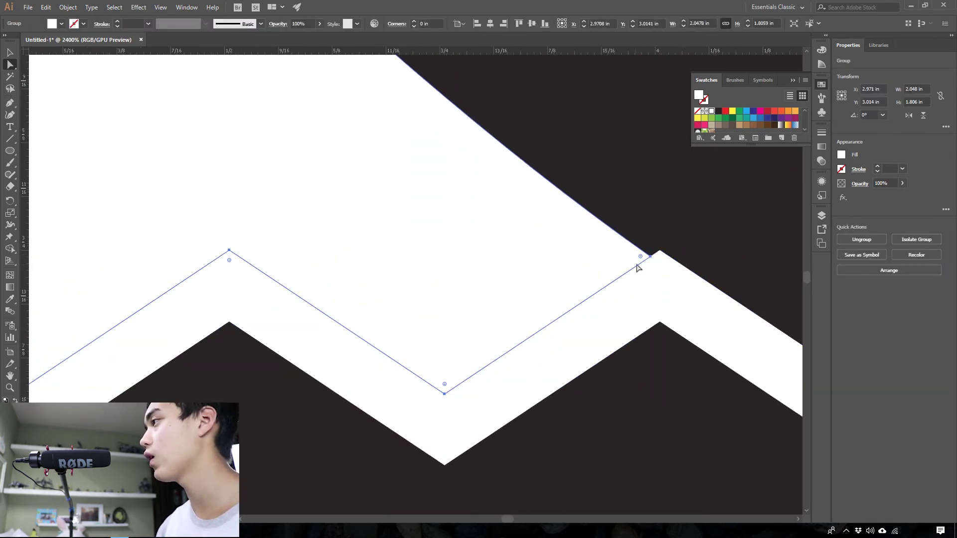
pyautogui.moveTo(650, 258); pyautogui.dragTo(659, 250)
pyautogui.scroll(-5, 608, 389)
pyautogui.click(246, 435)
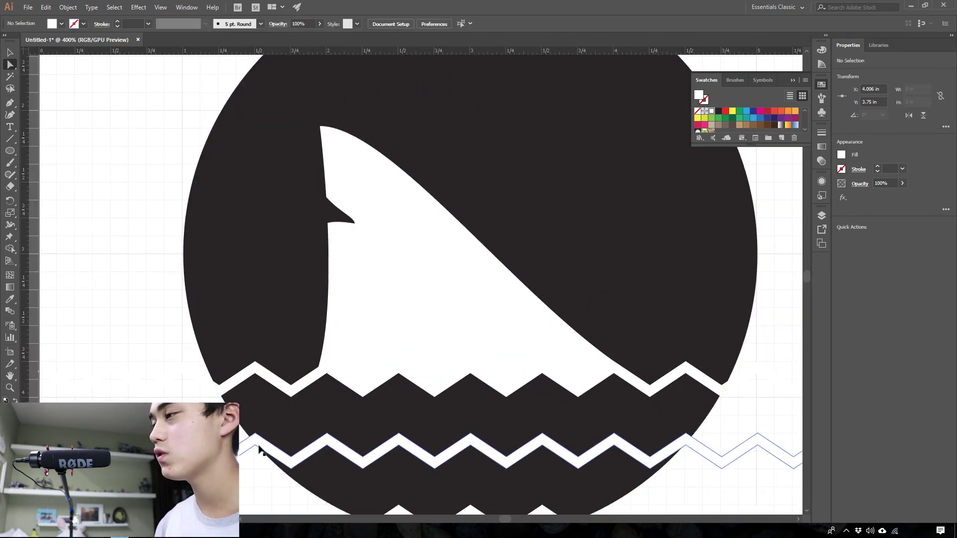
# Step: Nudge the whole middle zigzag row left to X 2.853 in and deselect it
pyautogui.scroll(1, 262, 449)
pyautogui.click(263, 450)
pyautogui.scroll(2, 259, 448)
pyautogui.scroll(-1, 256, 446)
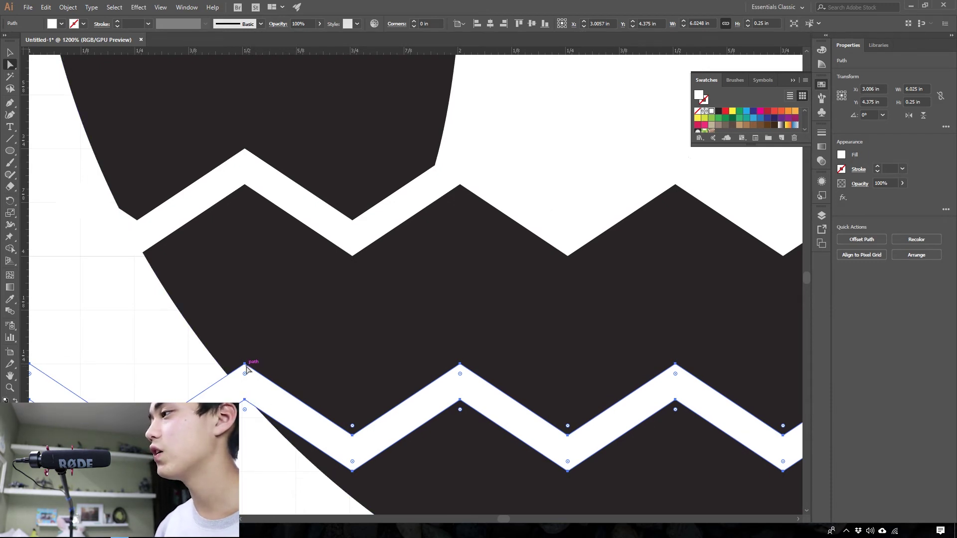
pyautogui.scroll(-4, 247, 384)
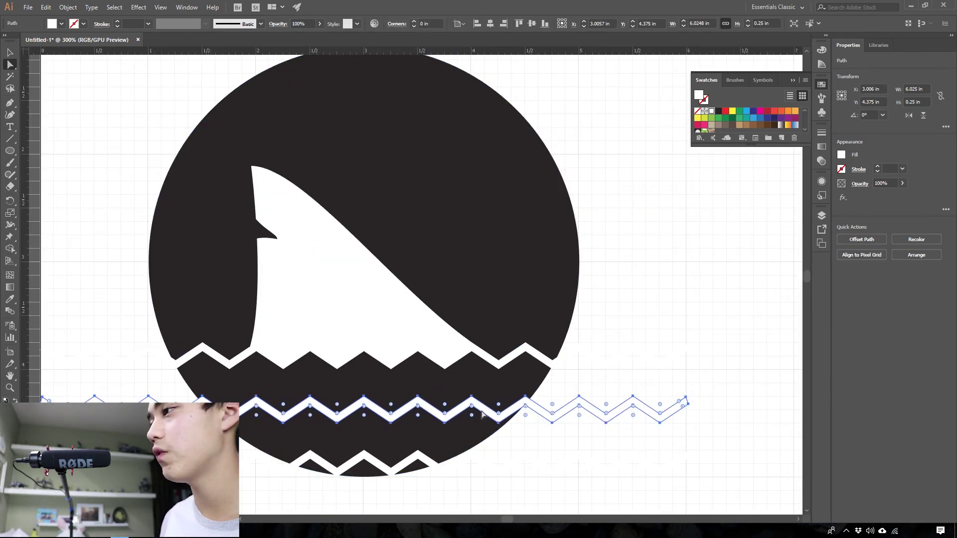
pyautogui.press('Left')
pyautogui.press('Left')
pyautogui.press('Left')
pyautogui.press('Left')
pyautogui.press('Left')
pyautogui.press('Left')
pyautogui.press('Left')
pyautogui.press('Left')
pyautogui.press('Left')
pyautogui.press('Left')
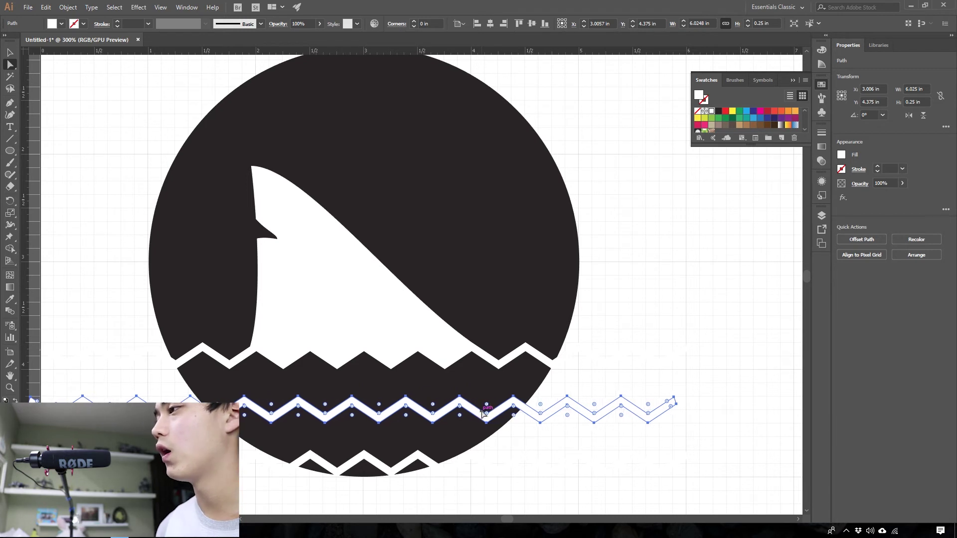
pyautogui.click(716, 334)
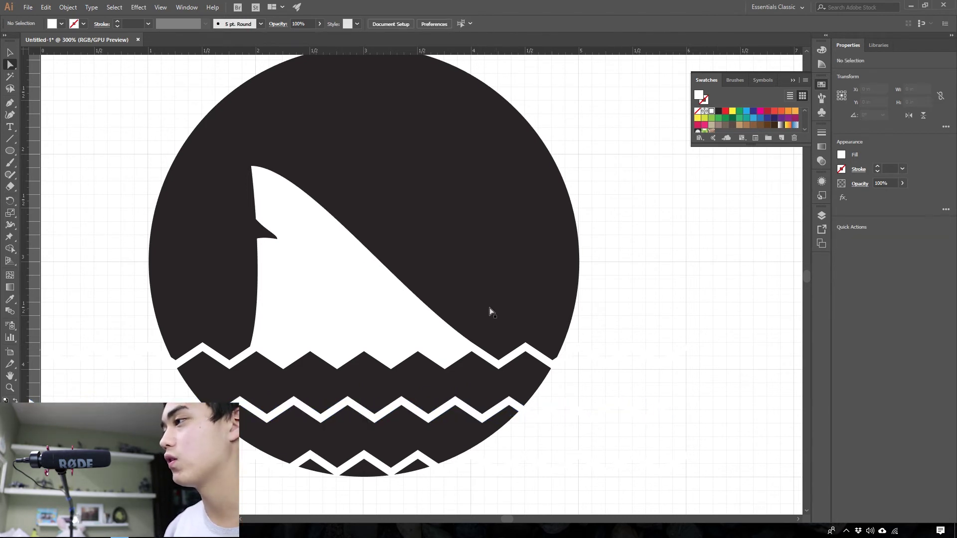
# Step: Try shifting the middle zigzag row further left to X 2.77 in
pyautogui.click(369, 415)
pyautogui.press('v')
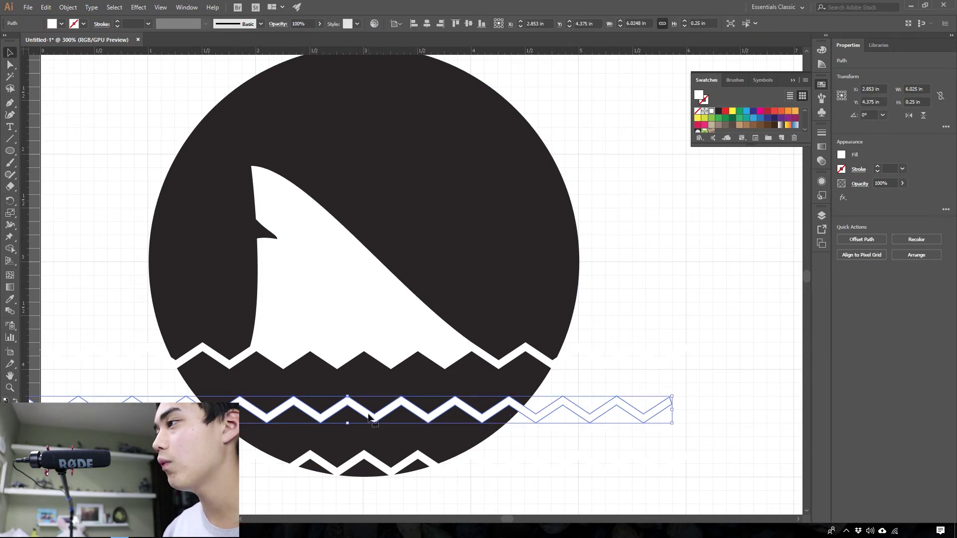
pyautogui.moveTo(365, 415); pyautogui.dragTo(351, 413)
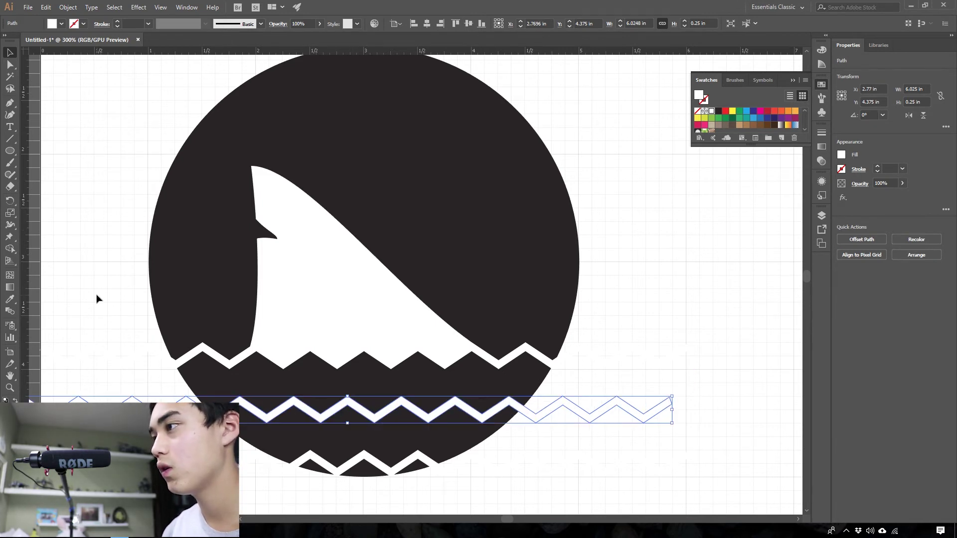
# Step: Undo the last leftward shift of the middle zigzag row and place a vertical guide at X 2.764 in, through the top zigzag's valley
pyautogui.hotkey('ctrl', 'z')
pyautogui.hotkey('ctrl', 'shift', 'z')
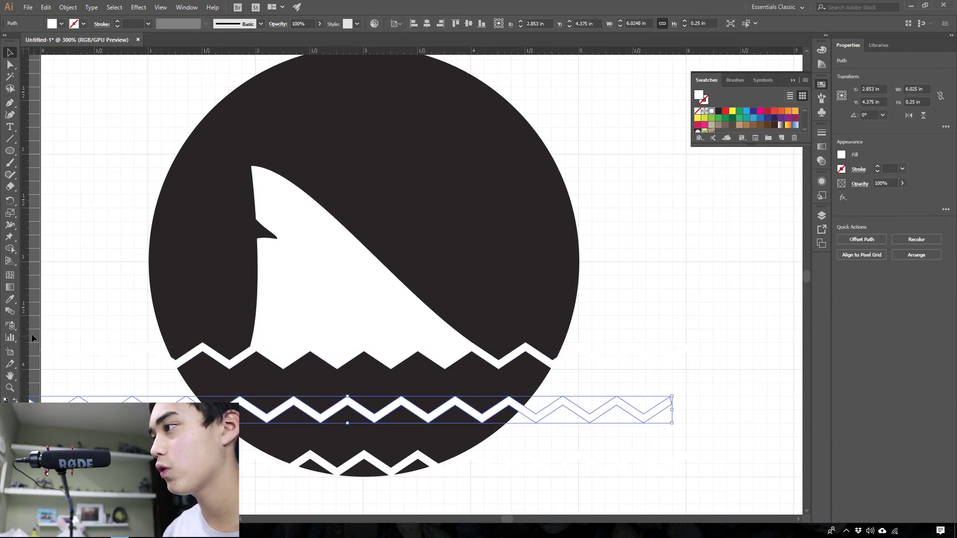
pyautogui.hotkey('ctrl', 'z')
pyautogui.hotkey('ctrl', 'shift', 'z')
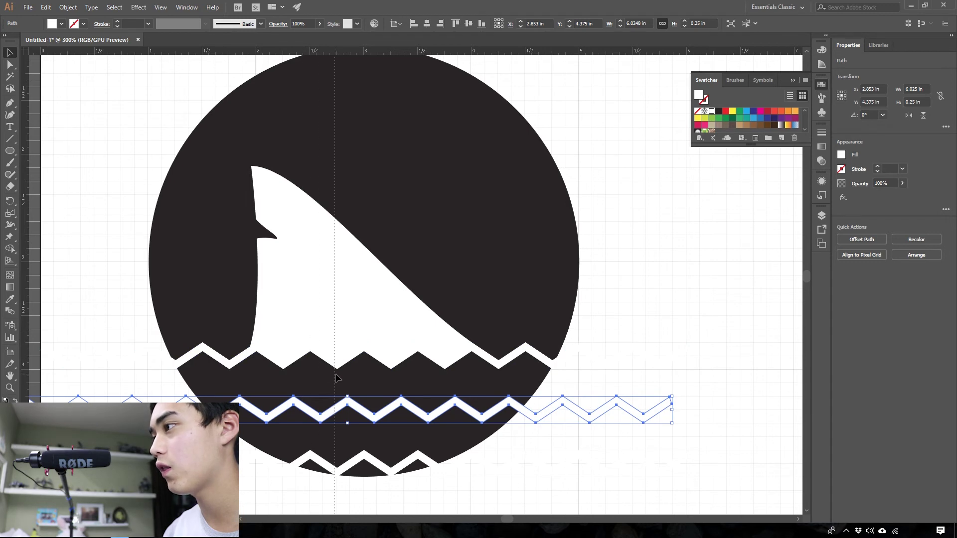
pyautogui.click(335, 377)
pyautogui.scroll(2, 349, 406)
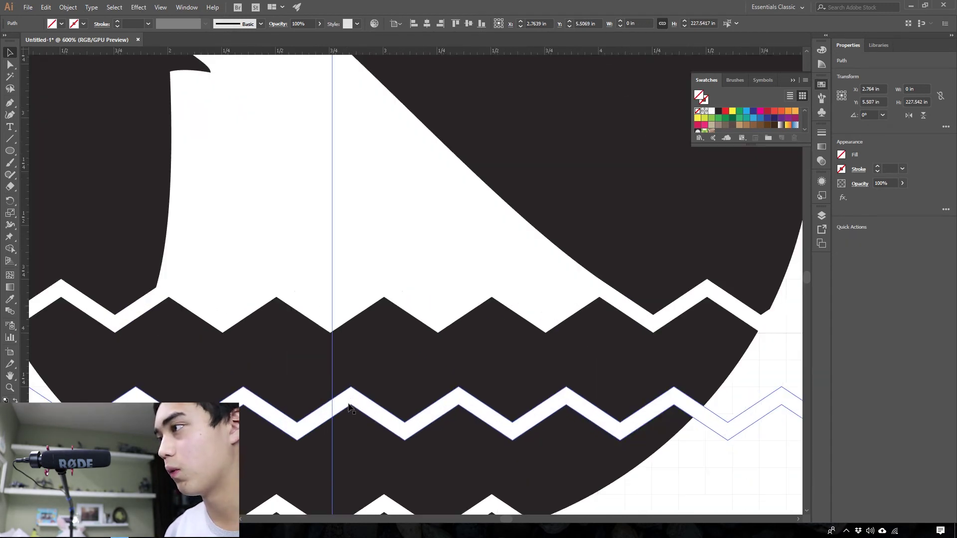
# Step: Try moving the middle zigzag row right to X 3.017 in and deselect it
pyautogui.moveTo(351, 403); pyautogui.dragTo(386, 399)
pyautogui.scroll(-2, 384, 433)
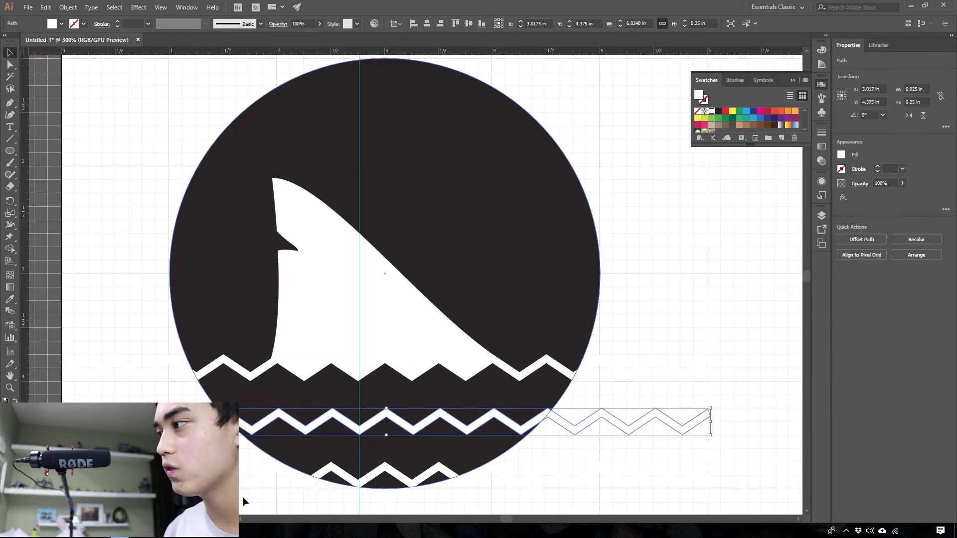
pyautogui.click(253, 482)
pyautogui.click(651, 353)
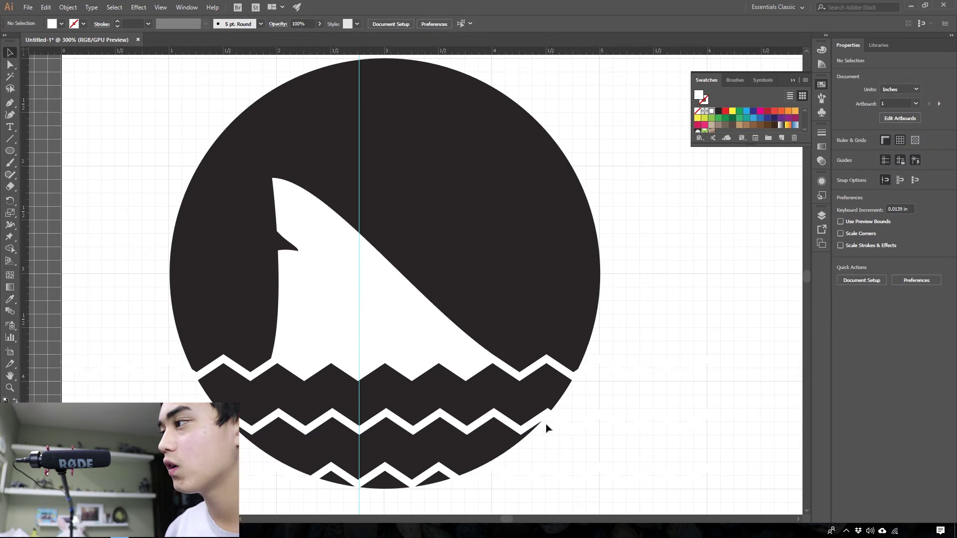
# Step: Nudge the middle zigzag row left to X 2.767 in so a peak meets the vertical guide, and deselect it
pyautogui.click(545, 421)
pyautogui.scroll(1, 543, 421)
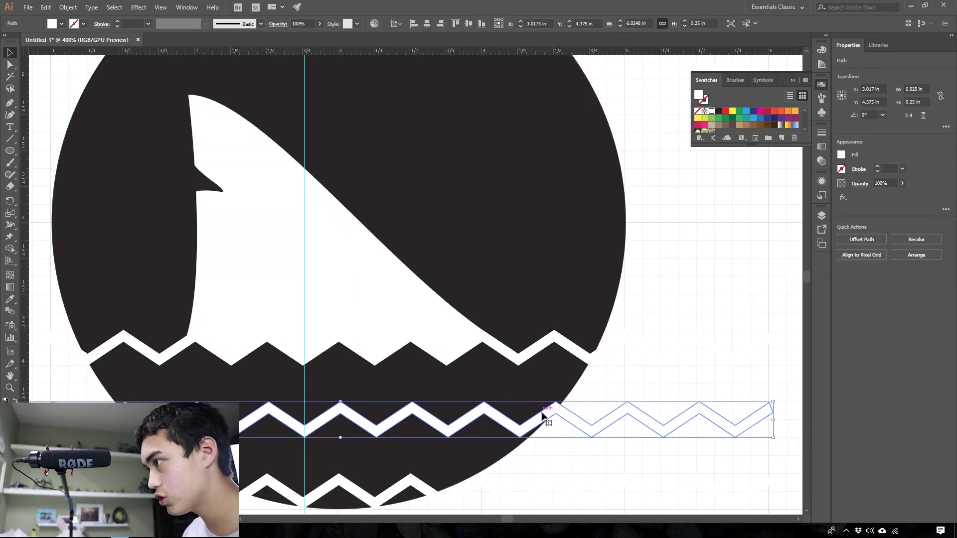
pyautogui.press('Left')
pyautogui.press('Left')
pyautogui.press('Left')
pyautogui.press('Left')
pyautogui.press('Left')
pyautogui.press('Left')
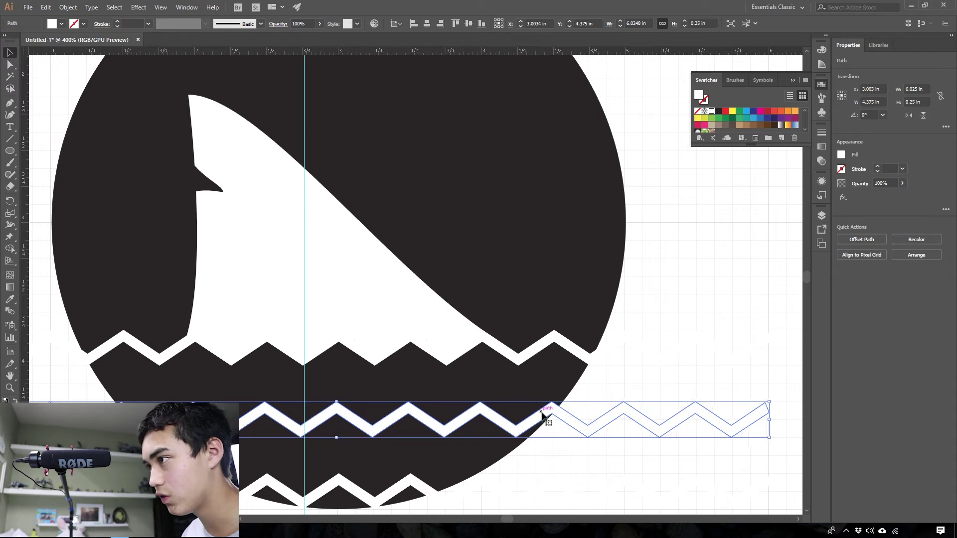
pyautogui.press('Left')
pyautogui.press('Left')
pyautogui.press('Left')
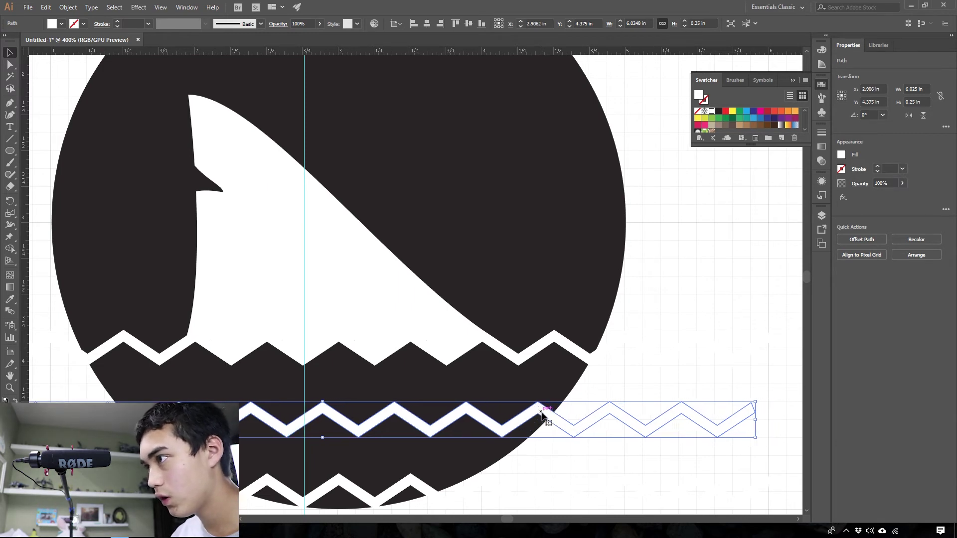
pyautogui.click(675, 442)
pyautogui.scroll(-2, 375, 397)
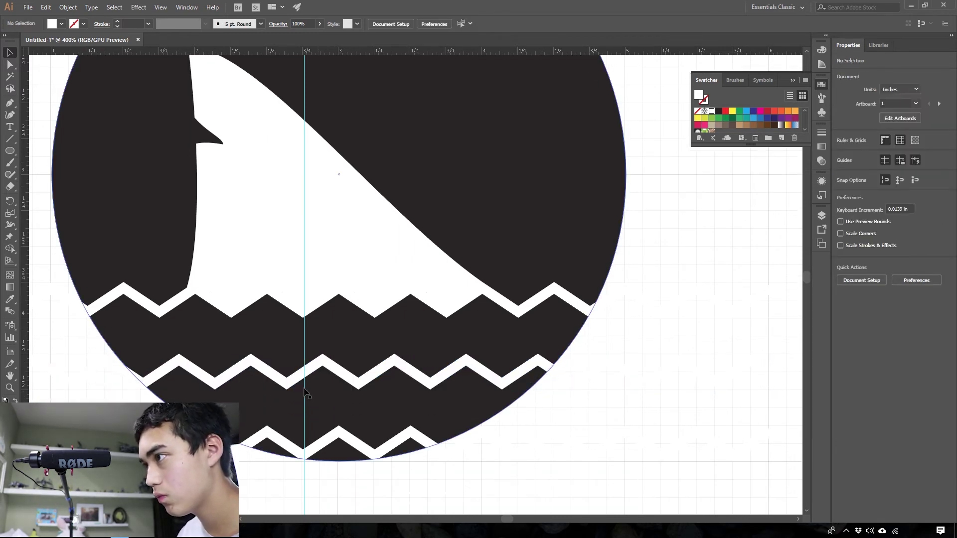
pyautogui.click(341, 375)
pyautogui.press('Left')
pyautogui.press('Left')
pyautogui.press('Left')
pyautogui.press('Left')
pyautogui.press('Left')
pyautogui.press('Left')
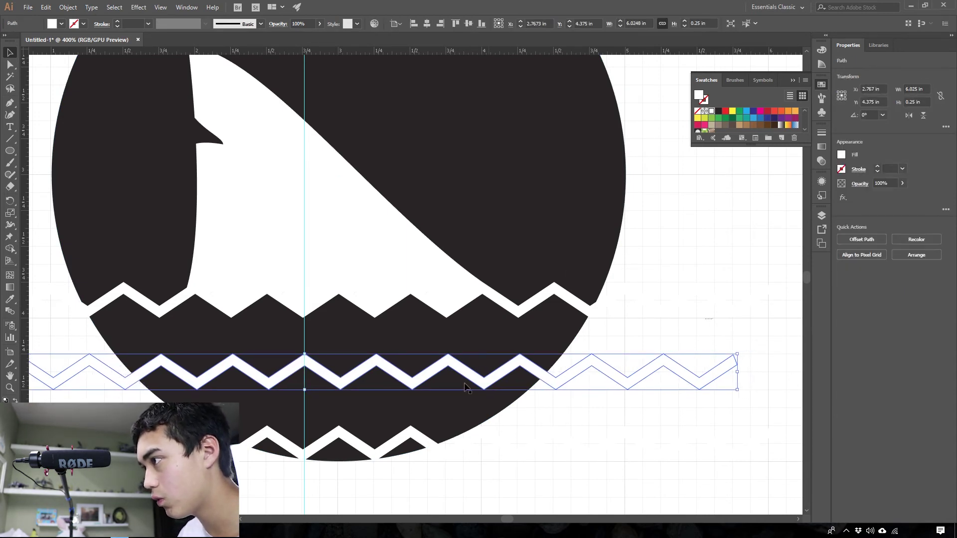
pyautogui.click(531, 419)
# Step: Try nudging the bottom zigzag row right to X 3.089 in, return it to X 3.006 in and deselect it
pyautogui.click(409, 439)
pyautogui.press('Right')
pyautogui.press('Right')
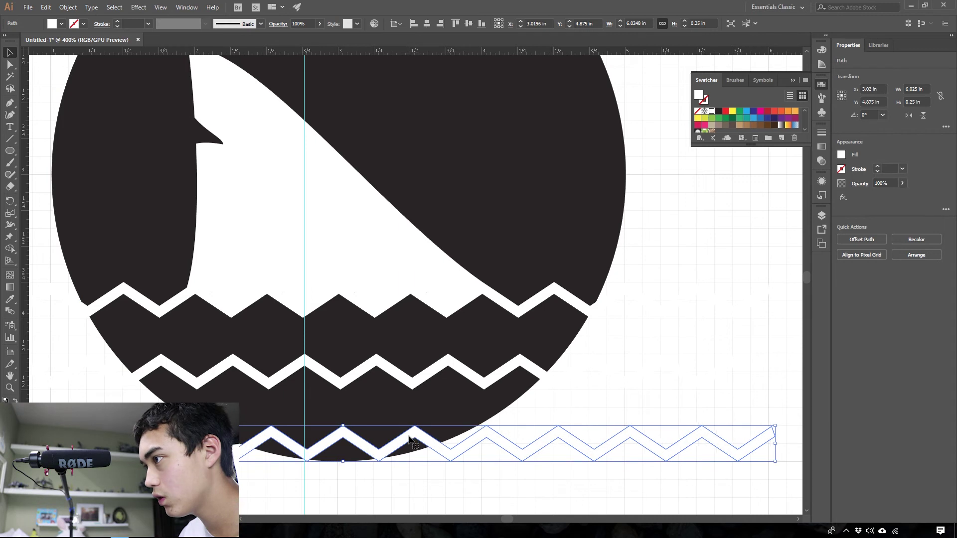
pyautogui.press('Right')
pyautogui.press('Right')
pyautogui.press('Right')
pyautogui.press('Right')
pyautogui.press('Right')
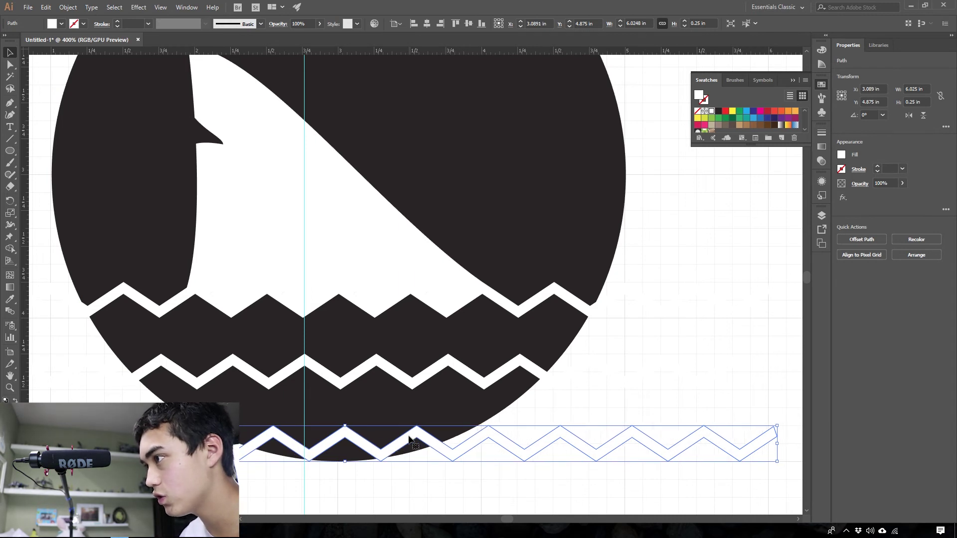
pyautogui.press('Left')
pyautogui.press('Left')
pyautogui.press('Left')
pyautogui.press('Left')
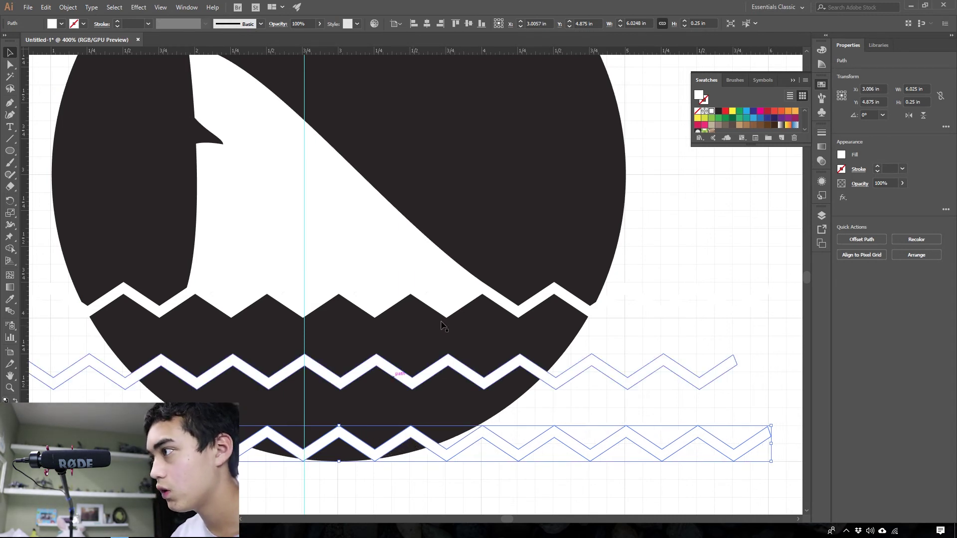
pyautogui.click(711, 312)
# Step: Nudge the bottom zigzag row up inside the circle to Y 4.722 in
pyautogui.scroll(-3, 397, 458)
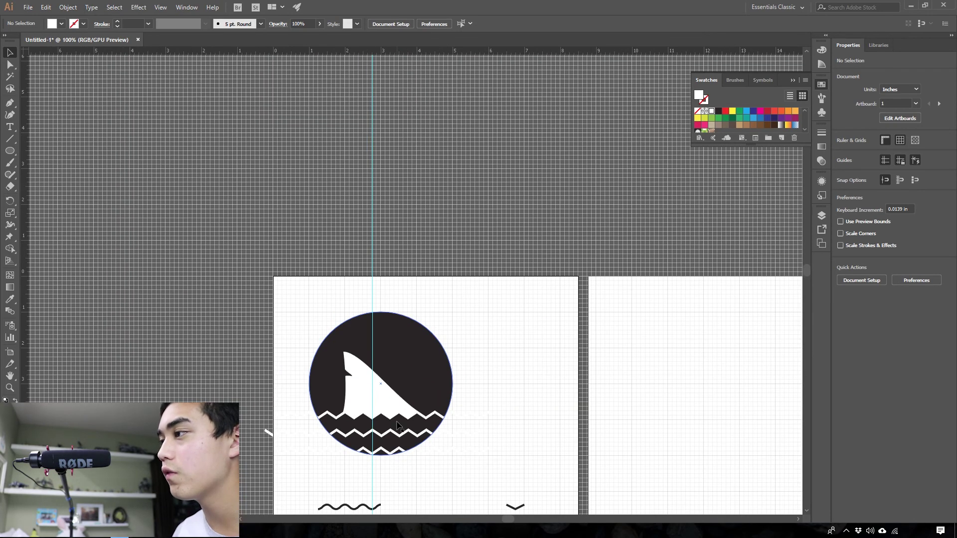
pyautogui.scroll(2, 381, 448)
pyautogui.click(380, 443)
pyautogui.press('Up')
pyautogui.press('Up')
pyautogui.press('Up')
pyautogui.press('Up')
pyautogui.press('Up')
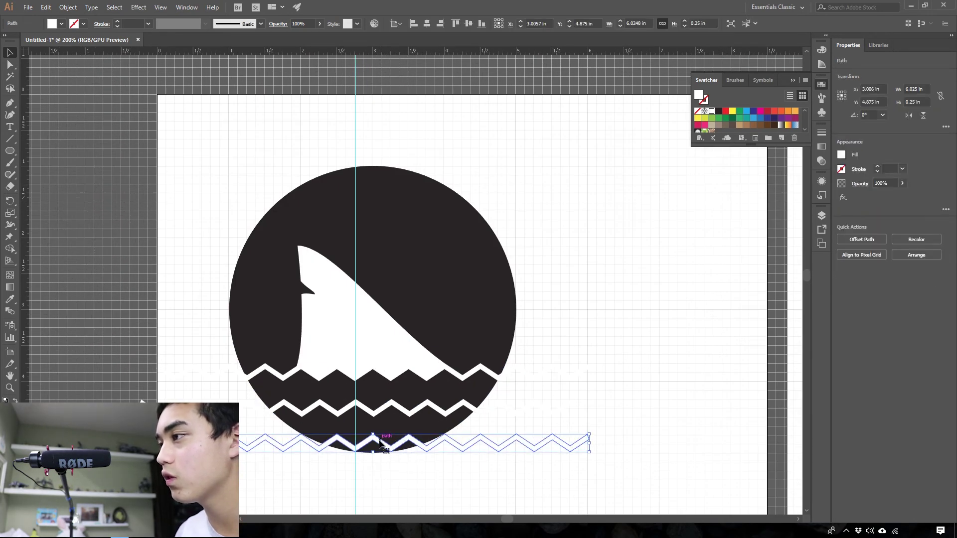
pyautogui.press('Up')
pyautogui.press('Up')
pyautogui.press('Up')
pyautogui.press('Up')
pyautogui.press('Up')
pyautogui.press('Up')
pyautogui.press('Up')
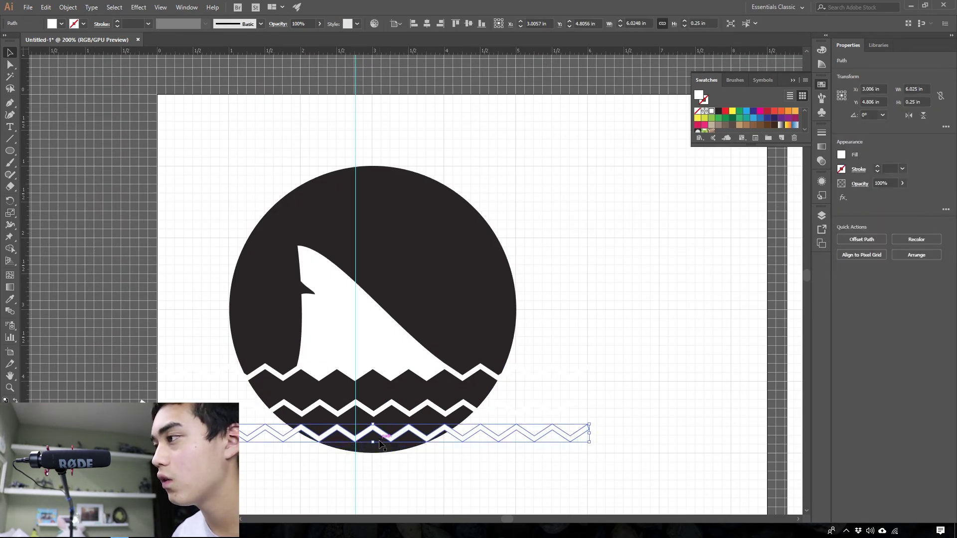
pyautogui.click(437, 476)
# Step: Lower the bottom zigzag row to Y 4.75 in, shift it right to X 3.238 in and deselect it
pyautogui.click(422, 431)
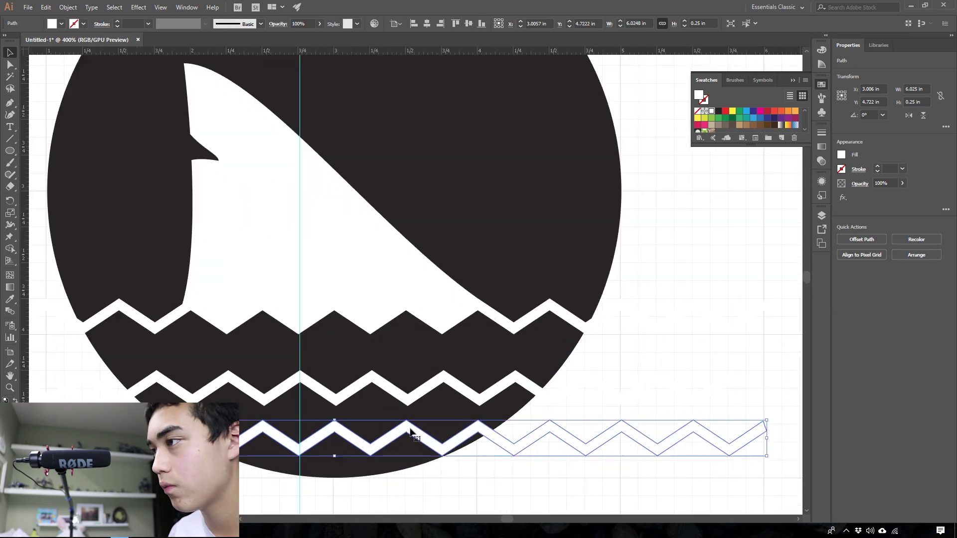
pyautogui.scroll(2, 411, 436)
pyautogui.press('Down')
pyautogui.press('Down')
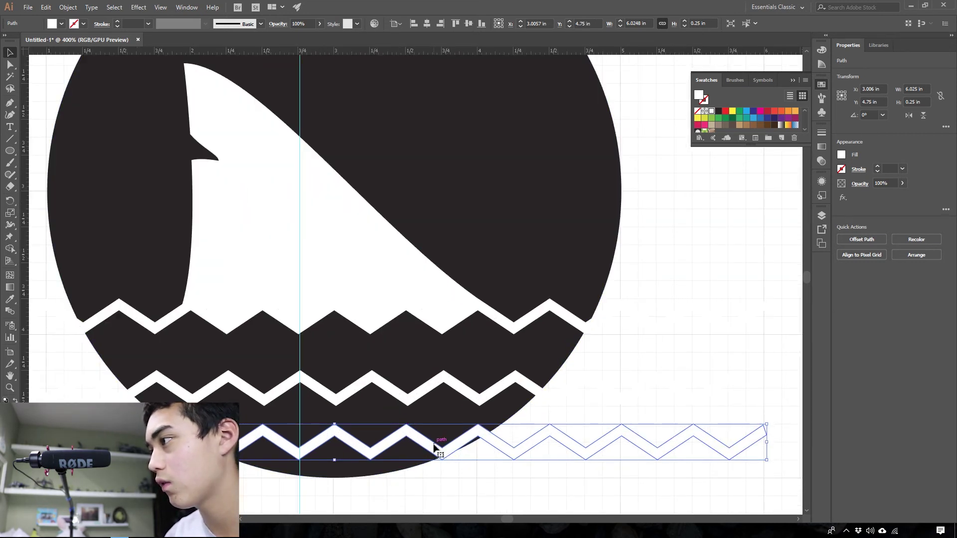
pyautogui.moveTo(433, 452); pyautogui.dragTo(472, 452)
pyautogui.click(482, 497)
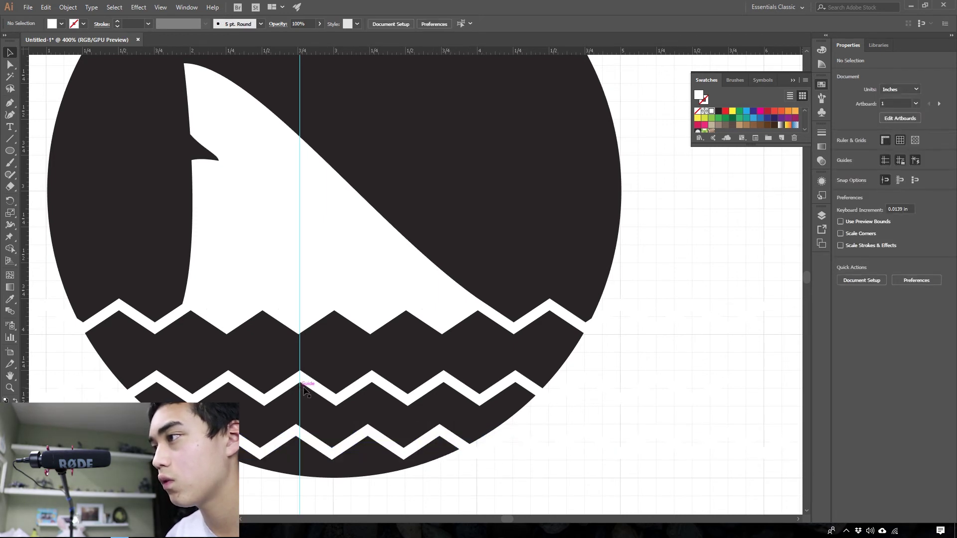
# Step: Try moving the middle zigzag row to Y 4.5 in and back up to Y 4.222 in
pyautogui.moveTo(349, 396); pyautogui.dragTo(343, 413)
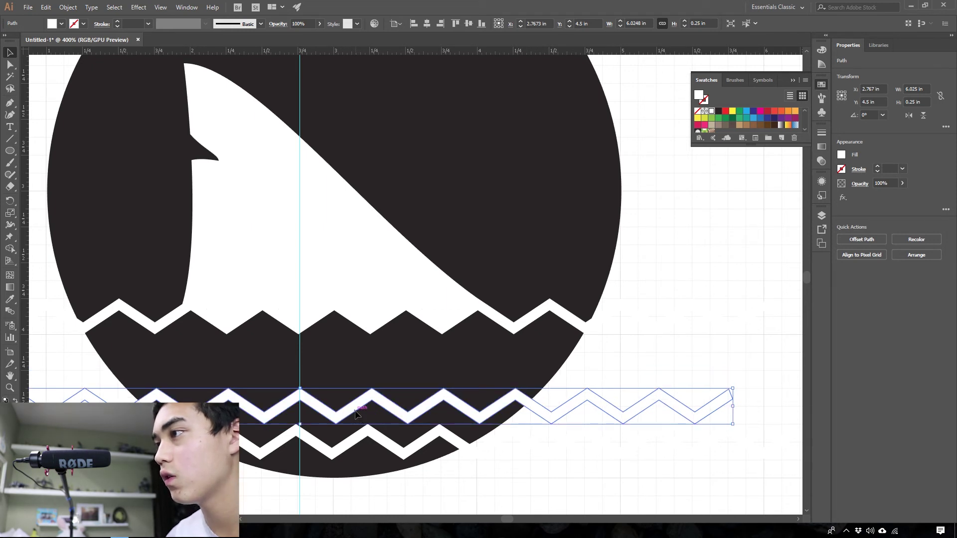
pyautogui.hotkey('shift', 'Up')
pyautogui.hotkey('shift', 'Up')
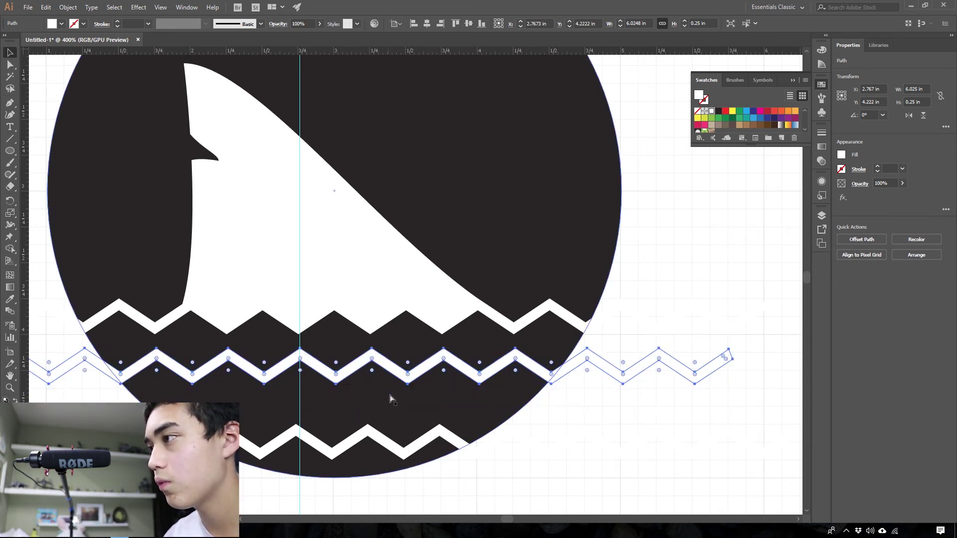
pyautogui.hscroll(-2, 378, 404)
# Step: Select the fin and the top zigzag together and reposition them at Y 3.153 in
pyautogui.click(270, 430)
pyautogui.click(253, 391)
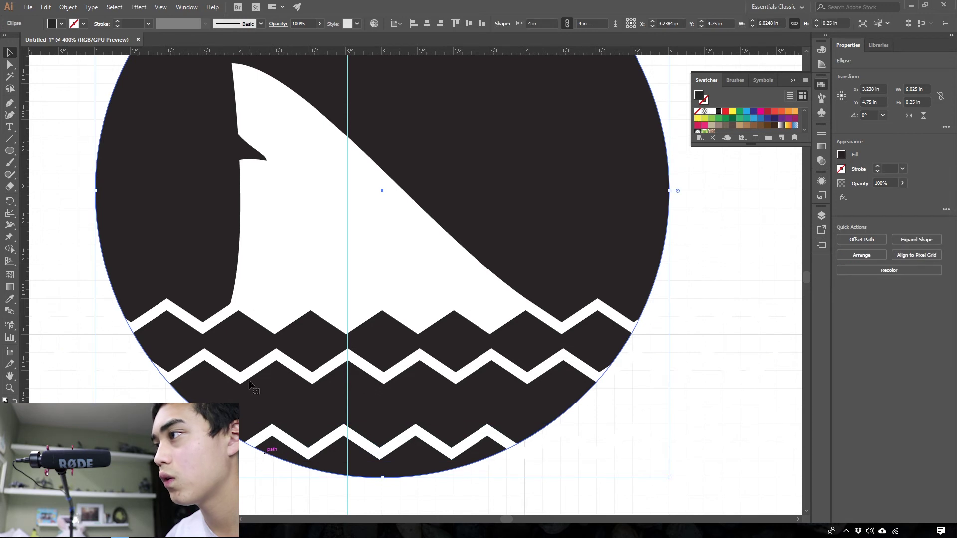
pyautogui.click(250, 310)
pyautogui.keyDown('shift'); pyautogui.click(282, 273); pyautogui.keyUp('shift')
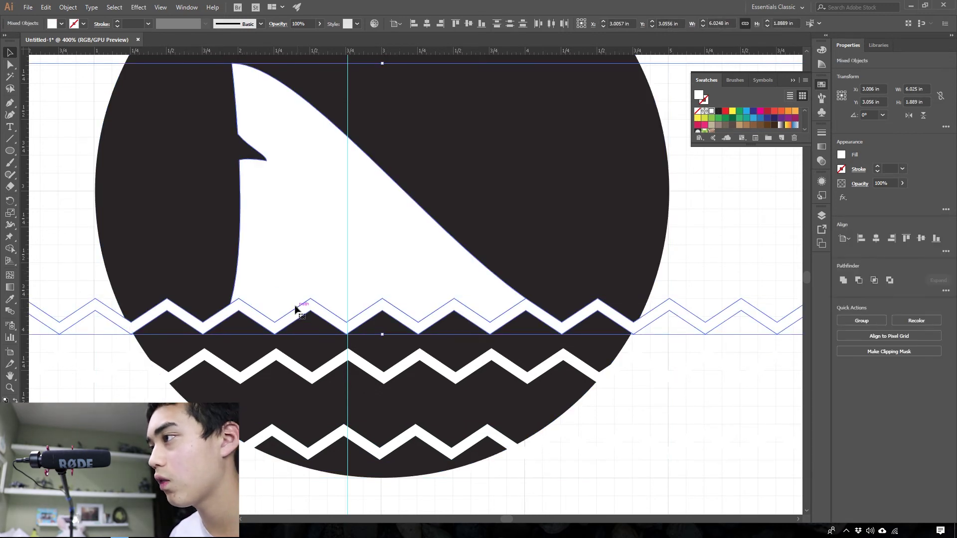
pyautogui.moveTo(296, 309); pyautogui.dragTo(285, 301)
pyautogui.hotkey('shift', 'Up')
pyautogui.hotkey('shift', 'Up')
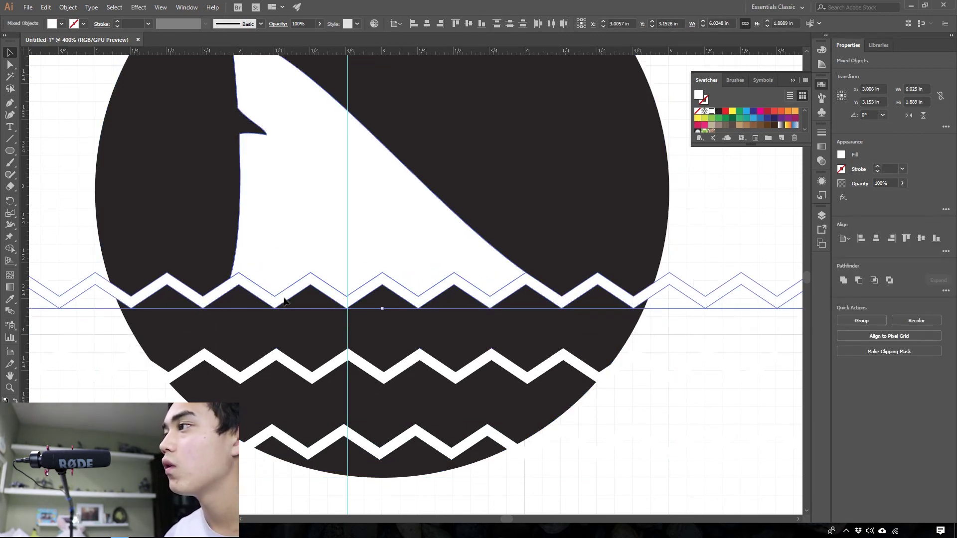
pyautogui.hotkey('ctrl', '-')
pyautogui.hotkey('ctrl', '-')
pyautogui.hscroll(1, 438, 297)
pyautogui.scroll(1, 418, 302)
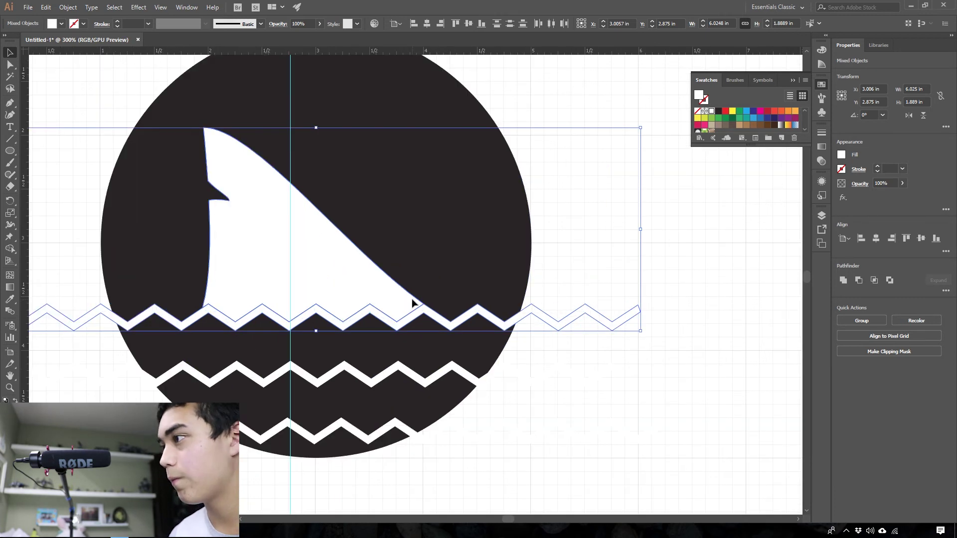
pyautogui.hotkey('shift', 'Down')
# Step: Nudge the middle zigzag row down to Y 4.361 in and deselect it
pyautogui.hotkey('shift', 'Down')
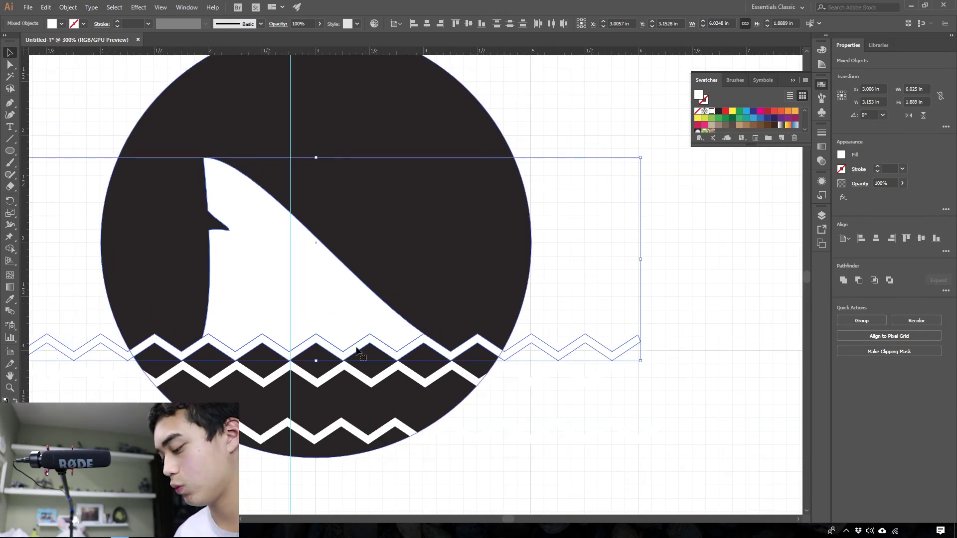
pyautogui.click(385, 379)
pyautogui.hotkey('shift', 'Down')
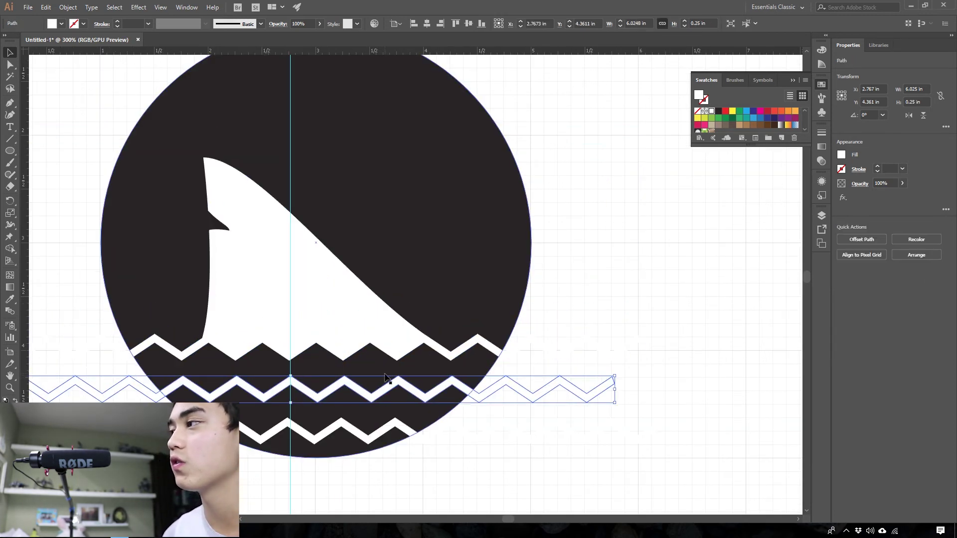
pyautogui.click(628, 206)
# Step: Hide the document grid to view the logo on the plain artboard
pyautogui.scroll(-3, 619, 271)
pyautogui.press('w')
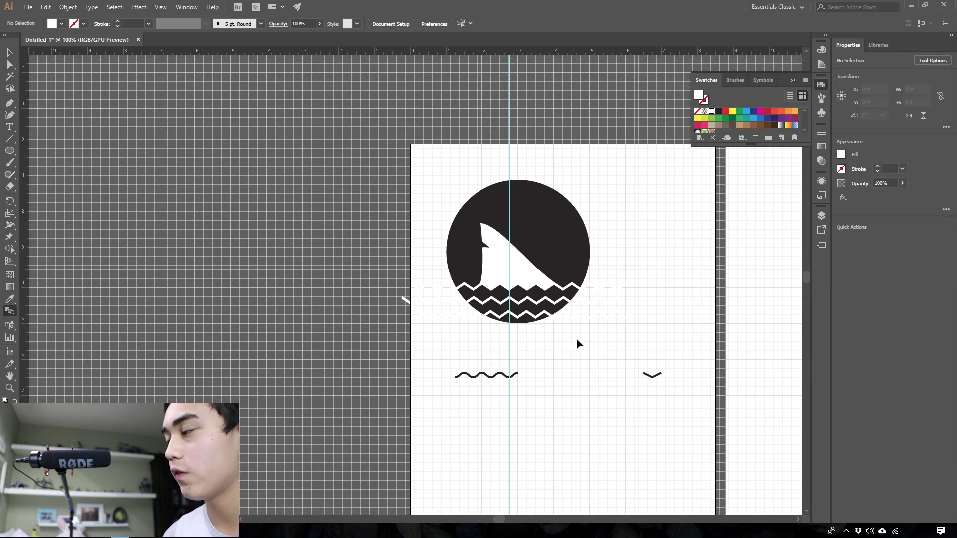
pyautogui.hscroll(1, 570, 340)
pyautogui.hotkey('ctrl', "'")
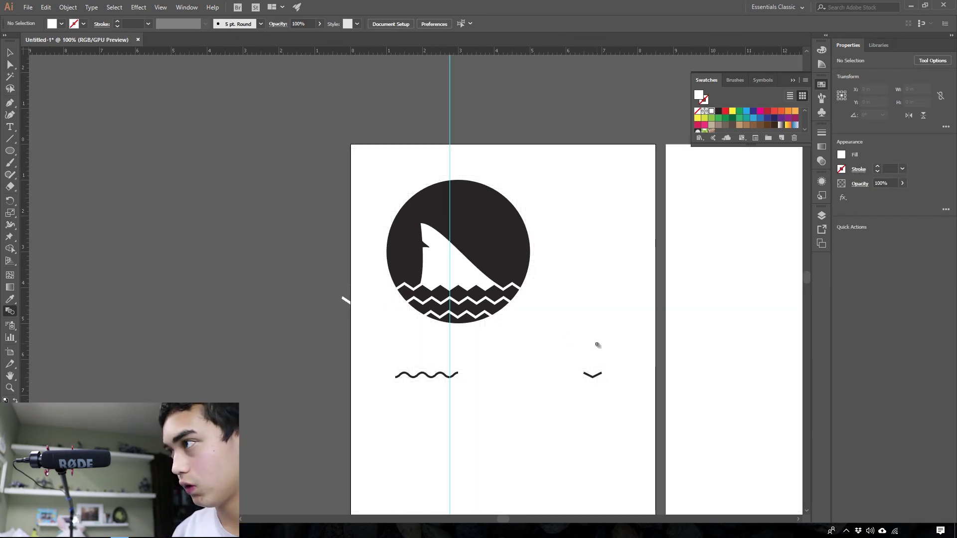
# Step: Delete the leftover wavy line, the small chevron below the circle and the vertical guide, and clear the selection
pyautogui.press('v')
pyautogui.moveTo(597, 345); pyautogui.dragTo(369, 408)
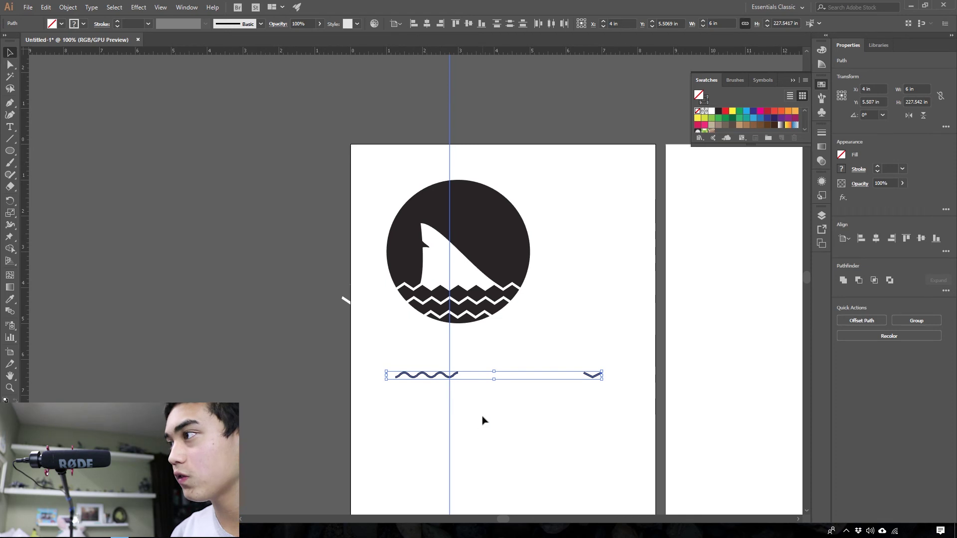
pyautogui.press('Delete')
pyautogui.hotkey('ctrl', 'z')
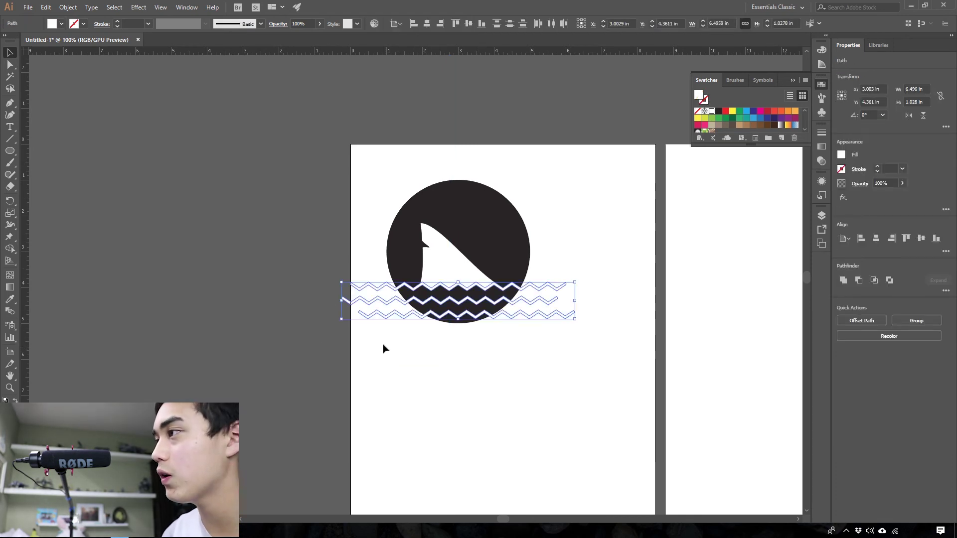
pyautogui.click(347, 292)
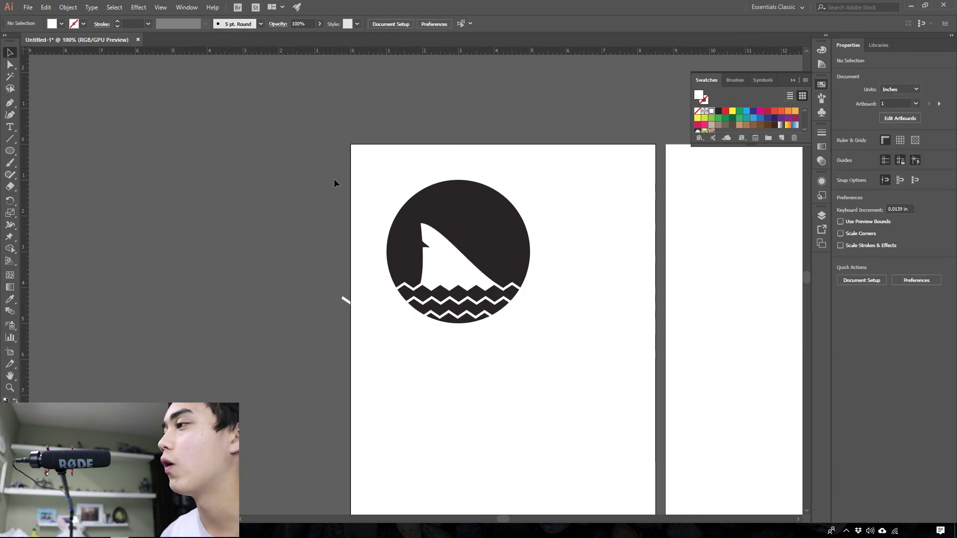
# Step: Duplicate the whole shark-fin logo directly below the original on the first artboard and deselect the copy
pyautogui.moveTo(351, 154); pyautogui.dragTo(580, 354)
pyautogui.hscroll(12, 591, 380)
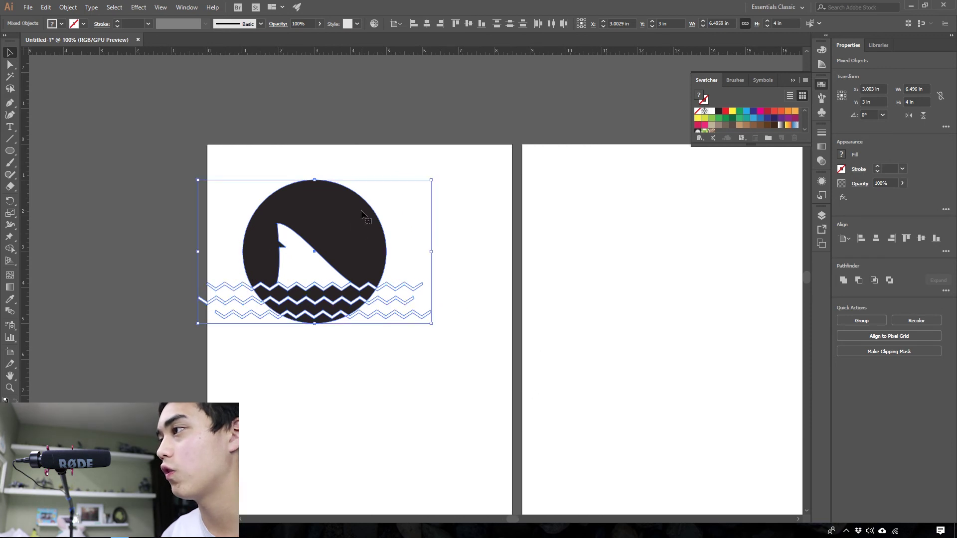
pyautogui.moveTo(362, 215); pyautogui.dragTo(390, 395)
pyautogui.click(481, 364)
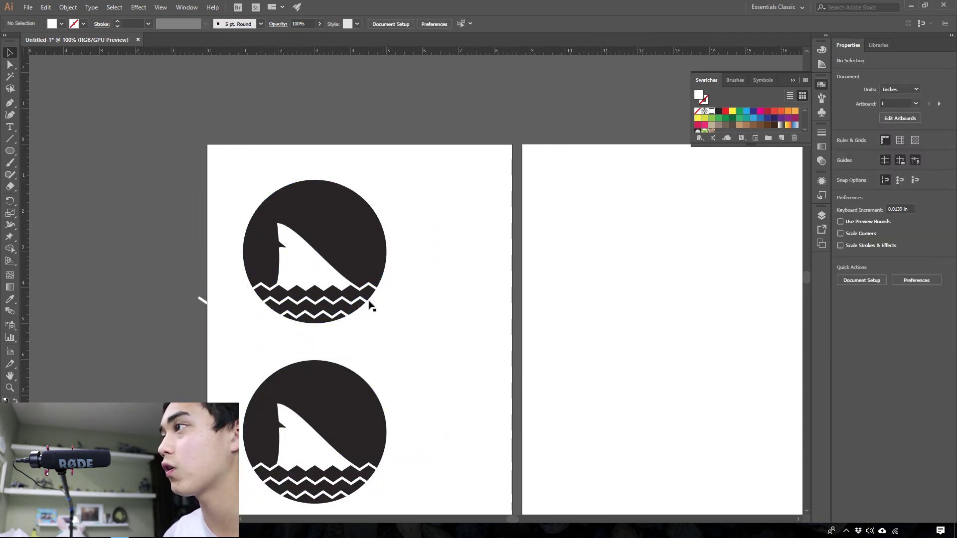
pyautogui.scroll(-2, 365, 318)
pyautogui.scroll(2, 430, 432)
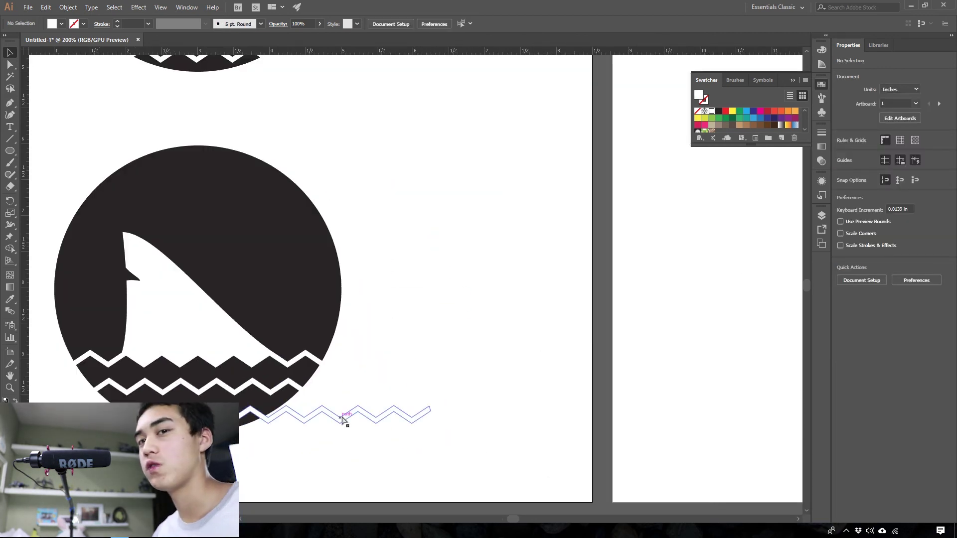
# Step: Cut the fin and zigzag waves out of the duplicate logo's circle with Minus Front and move the resulting shape aside
pyautogui.hscroll(-5, 344, 421)
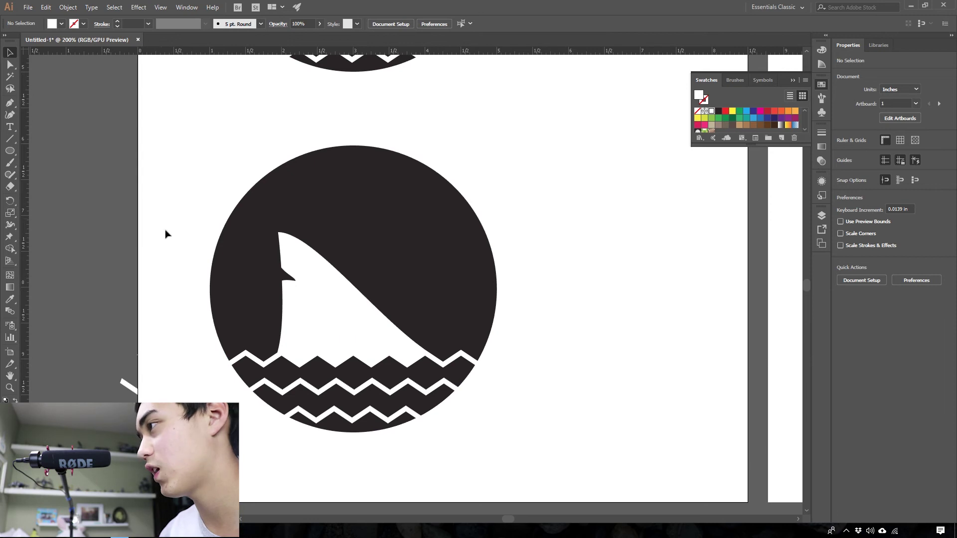
pyautogui.scroll(-4, 167, 267)
pyautogui.scroll(4, 151, 261)
pyautogui.hscroll(-1, 180, 339)
pyautogui.hscroll(3, 187, 345)
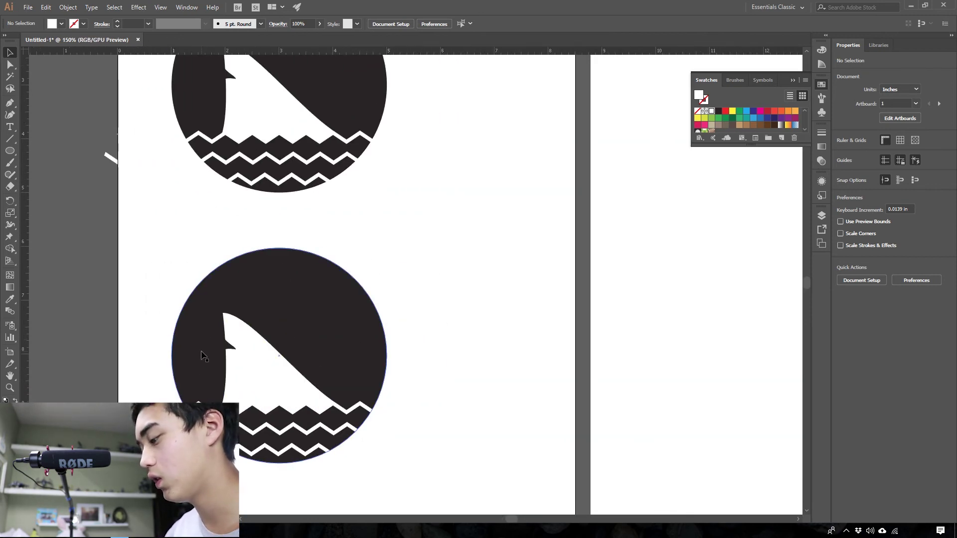
pyautogui.scroll(-3, 205, 356)
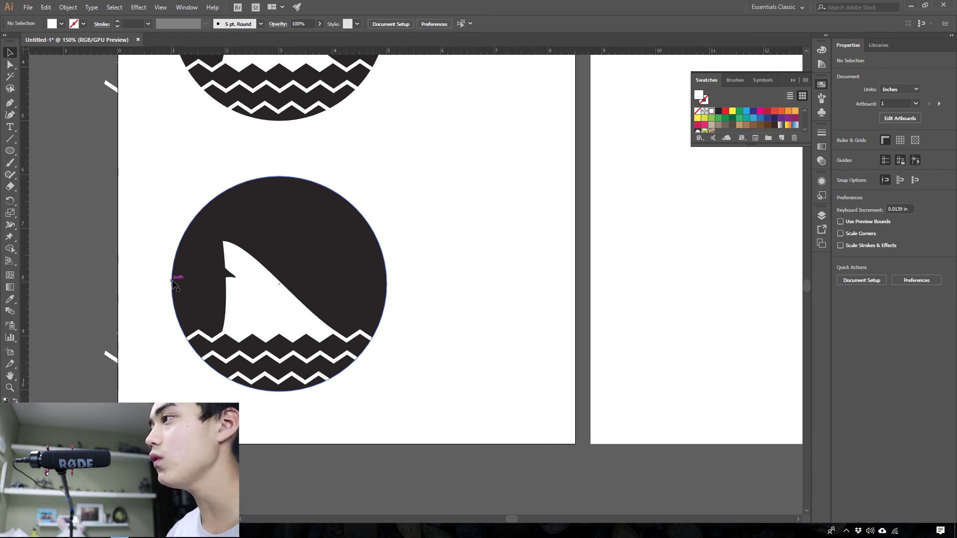
pyautogui.moveTo(107, 171); pyautogui.dragTo(491, 428)
pyautogui.scroll(2, 599, 175)
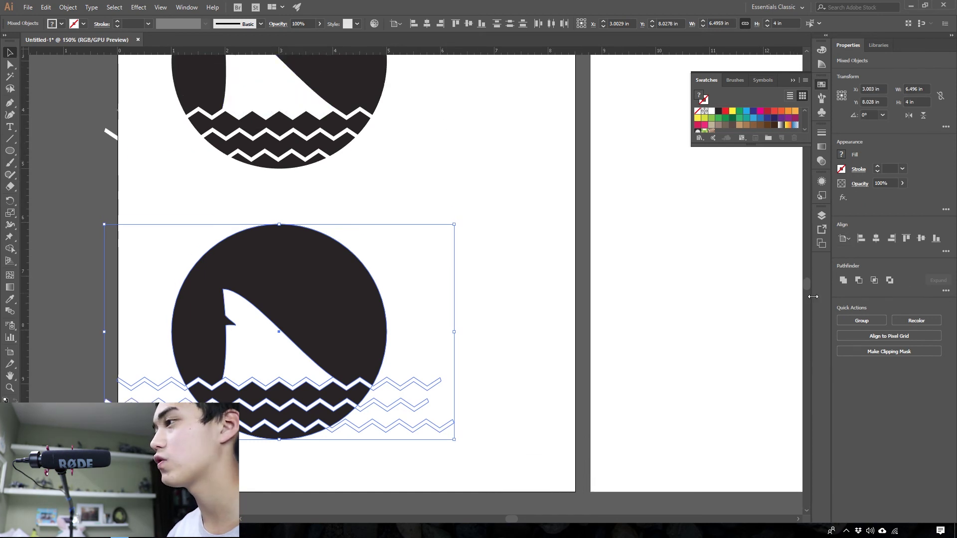
pyautogui.click(847, 279)
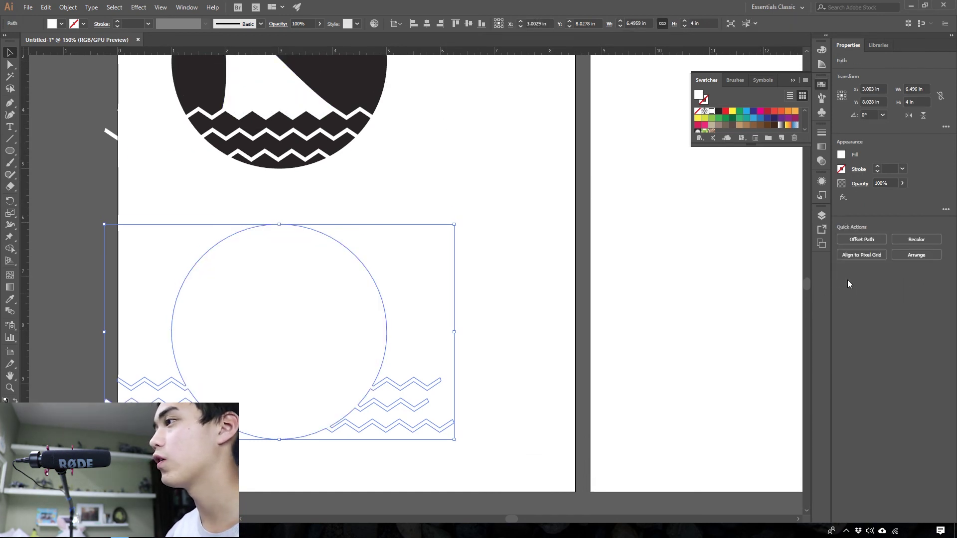
pyautogui.hotkey('ctrl', 'z')
pyautogui.click(865, 281)
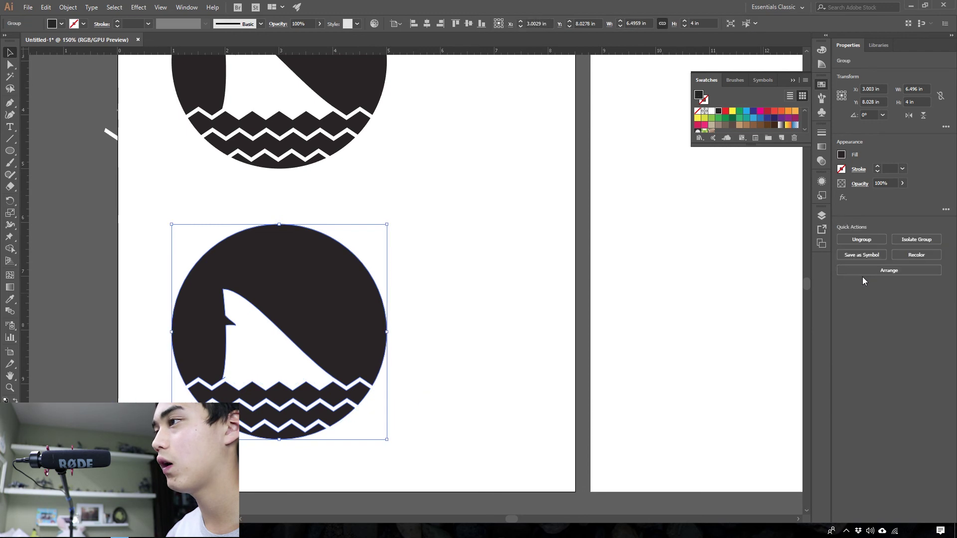
pyautogui.moveTo(221, 315); pyautogui.dragTo(17, 284)
pyautogui.moveTo(78, 283); pyautogui.dragTo(447, 320)
# Step: Draw a rectangle about 6.73 by 5.69 in on the second artboard and fill it with bright blue
pyautogui.scroll(-3, 447, 319)
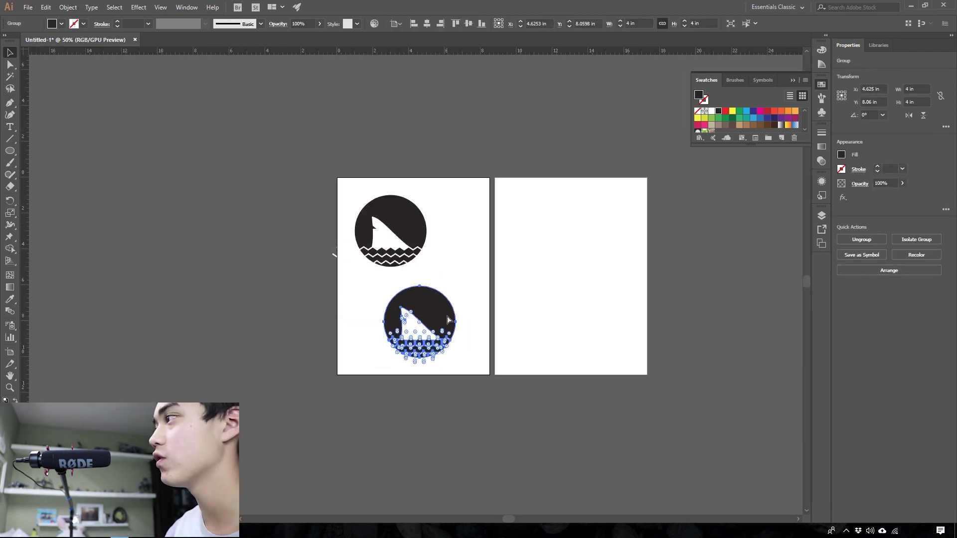
pyautogui.scroll(-1, 445, 321)
pyautogui.scroll(1, 443, 324)
pyautogui.press('m')
pyautogui.moveTo(529, 153)
pyautogui.mouseDown()
pyautogui.moveTo(583, 166)
pyautogui.moveTo(691, 288)
pyautogui.mouseUp()
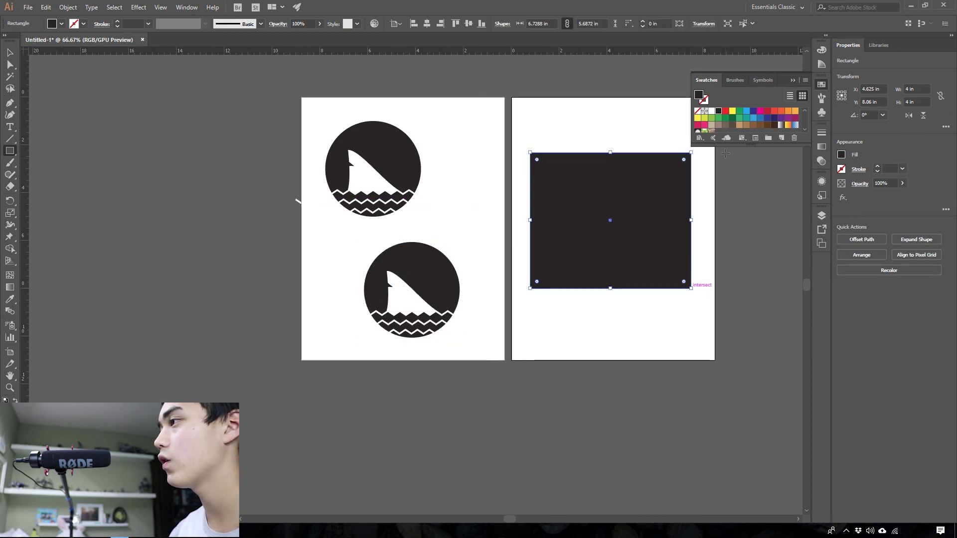
pyautogui.click(746, 111)
pyautogui.press('v')
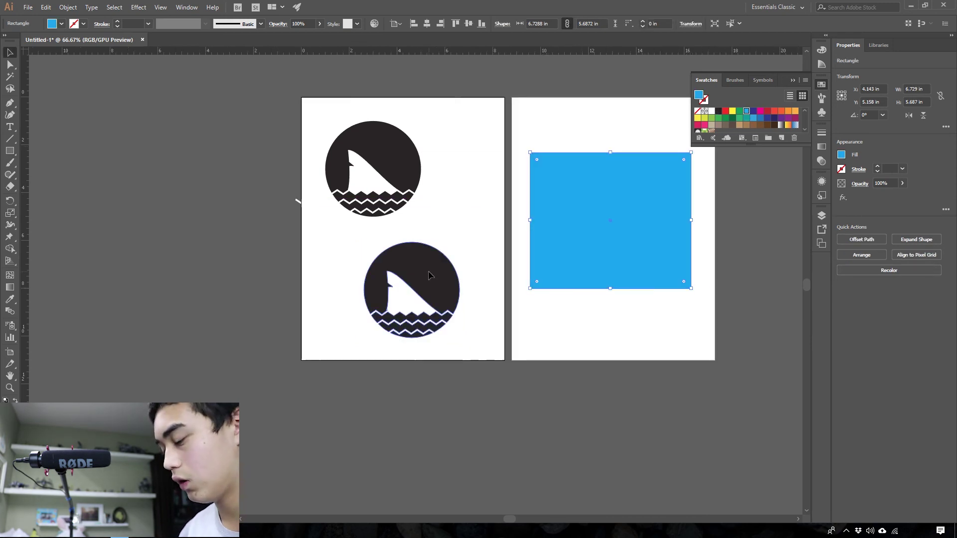
# Step: Move the black cut-out logo onto the blue rectangle, bring it to the front and deselect it
pyautogui.moveTo(427, 278); pyautogui.dragTo(628, 201)
pyautogui.hotkey('ctrl', 'shift', ']')
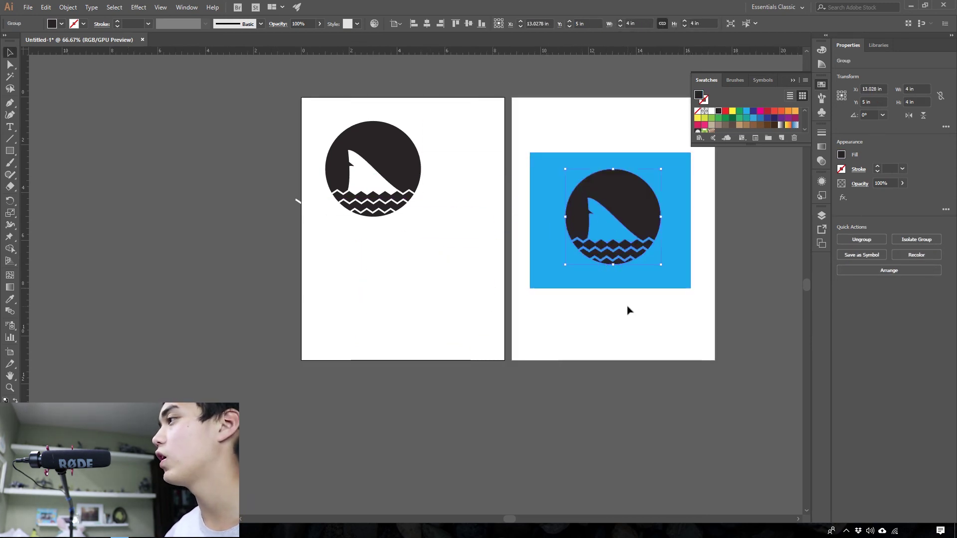
pyautogui.click(629, 309)
pyautogui.hscroll(3, 618, 274)
pyautogui.scroll(1, 585, 209)
# Step: Move the cut-out logo back to the first artboard, fill it white (FFFFFF) and place it on the blue rectangle
pyautogui.moveTo(577, 215); pyautogui.dragTo(257, 313)
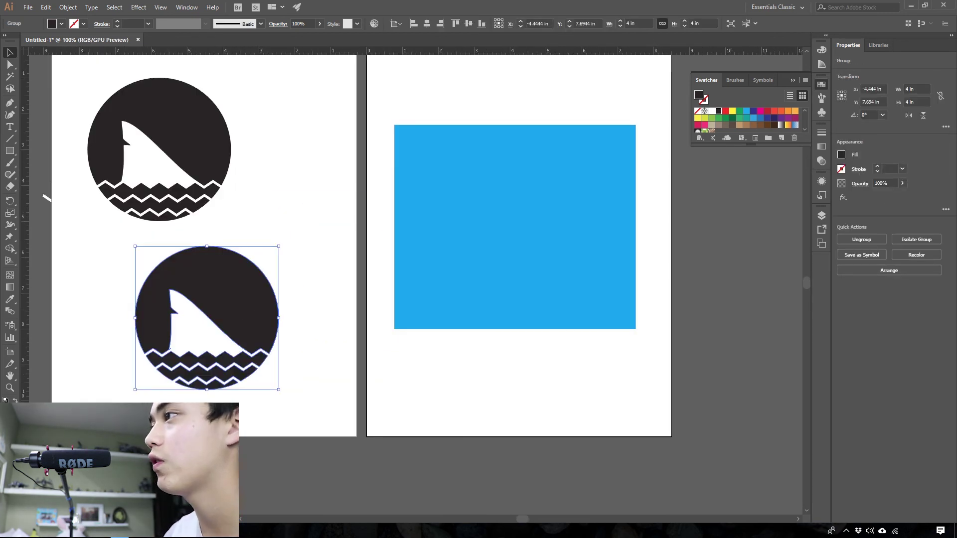
pyautogui.moveTo(317, 79); pyautogui.dragTo(133, 224)
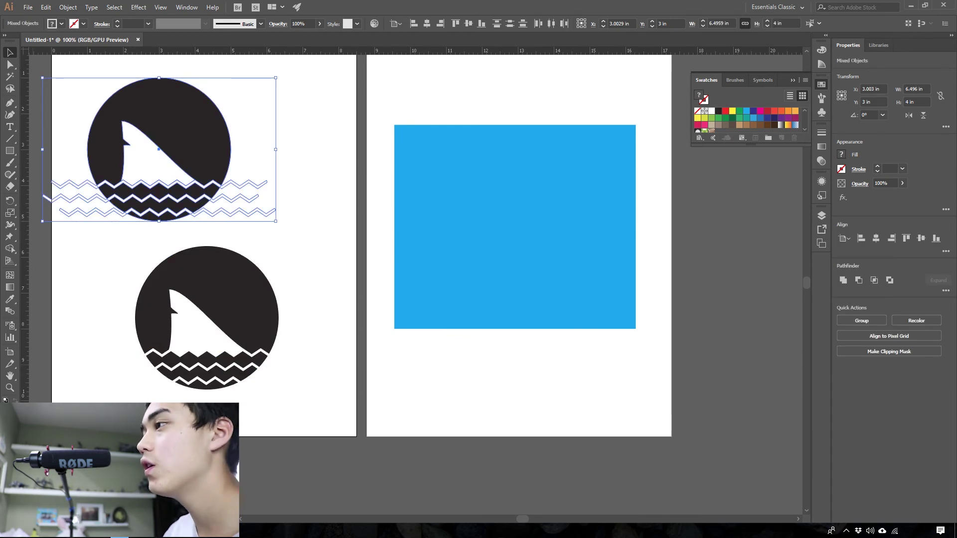
pyautogui.moveTo(102, 282); pyautogui.dragTo(330, 444)
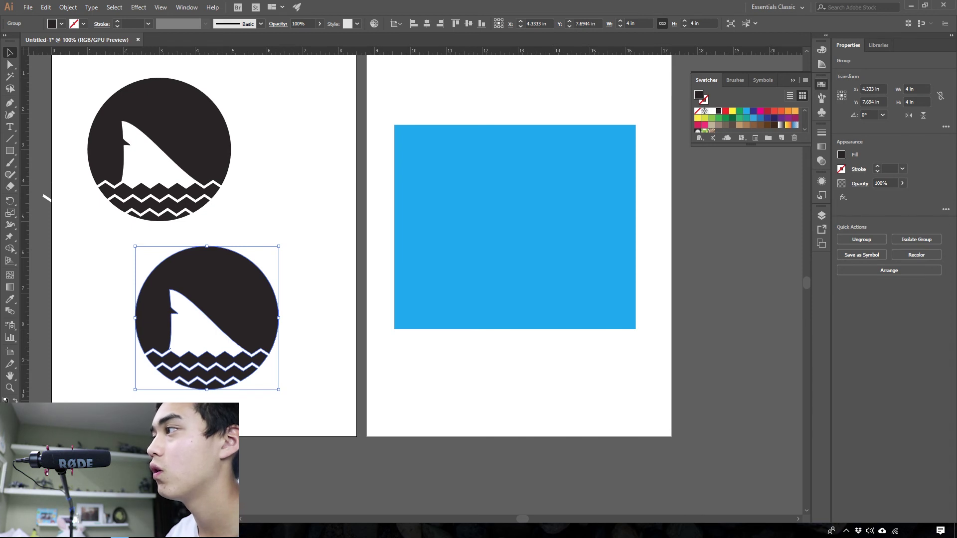
pyautogui.doubleClick(8, 410)
pyautogui.moveTo(357, 238); pyautogui.dragTo(335, 198)
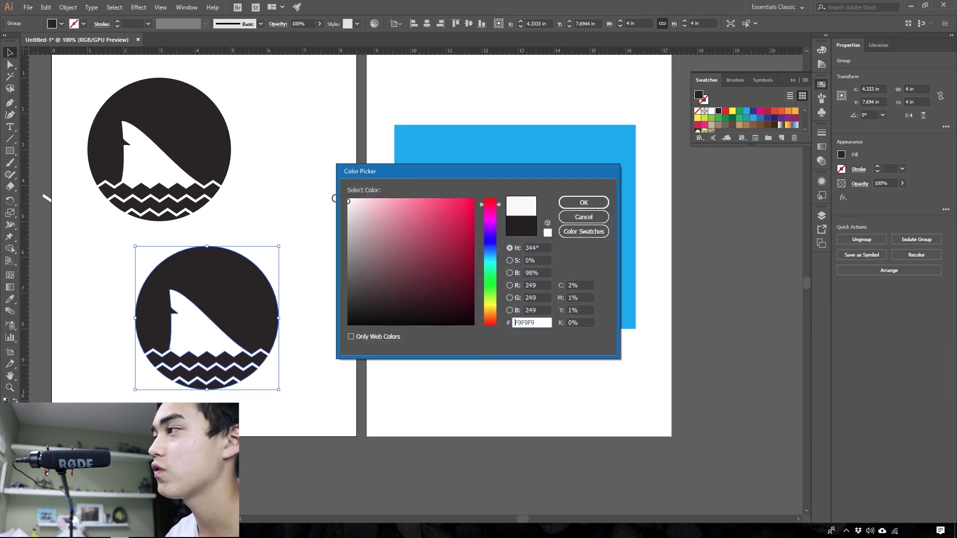
pyautogui.click(584, 203)
pyautogui.moveTo(228, 304); pyautogui.dragTo(551, 216)
pyautogui.click(536, 394)
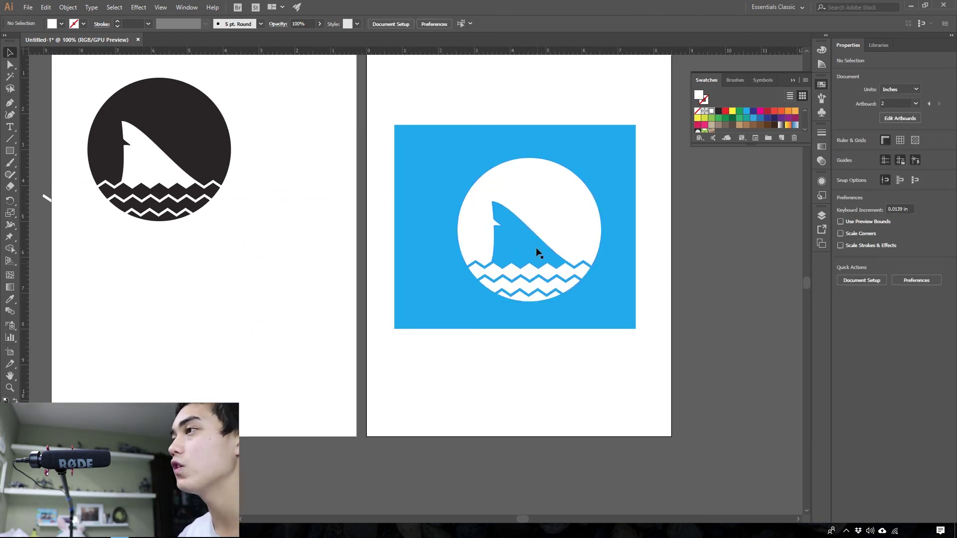
# Step: Reposition the white logo near the left edge of the blue rectangle and keep it in front
pyautogui.click(534, 227)
pyautogui.click(504, 420)
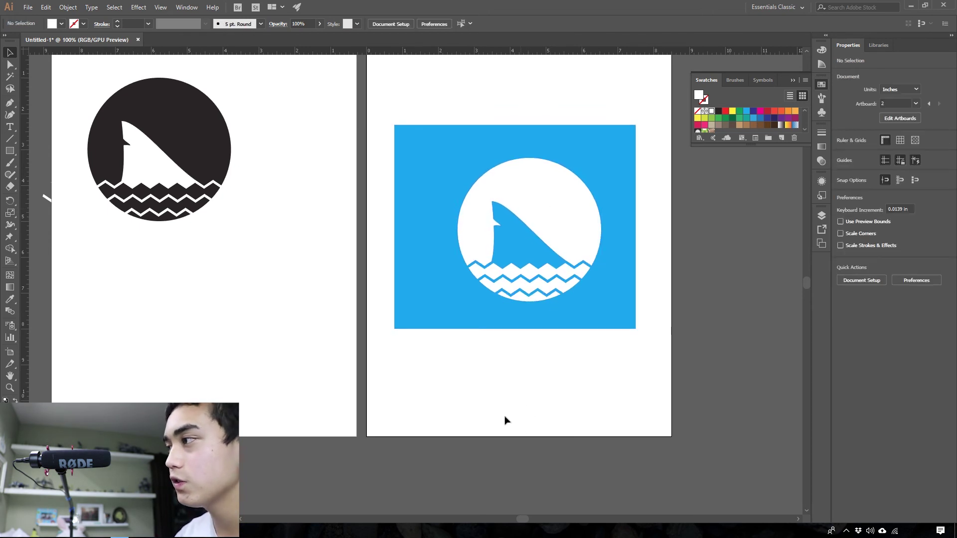
pyautogui.scroll(1, 433, 348)
pyautogui.hscroll(-1, 404, 324)
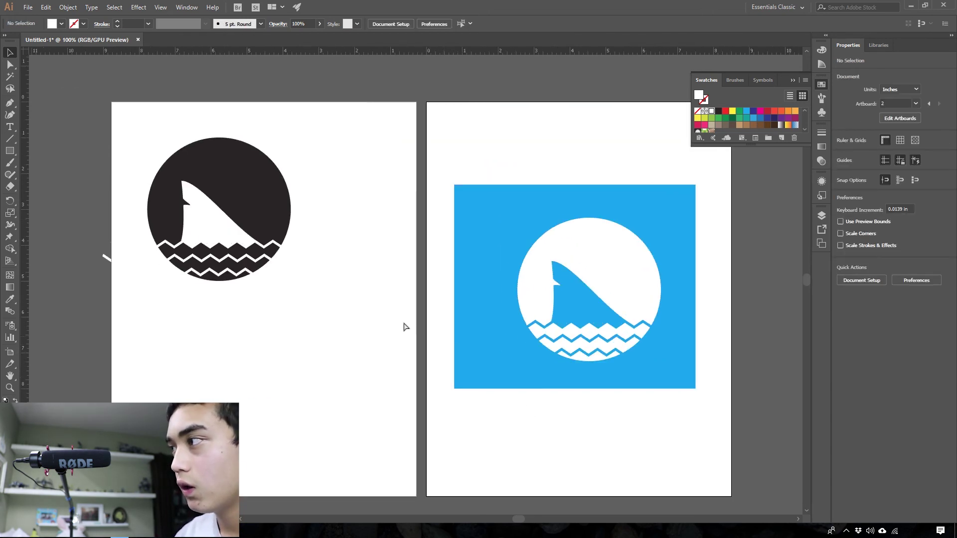
pyautogui.click(607, 271)
pyautogui.moveTo(622, 269); pyautogui.dragTo(600, 256)
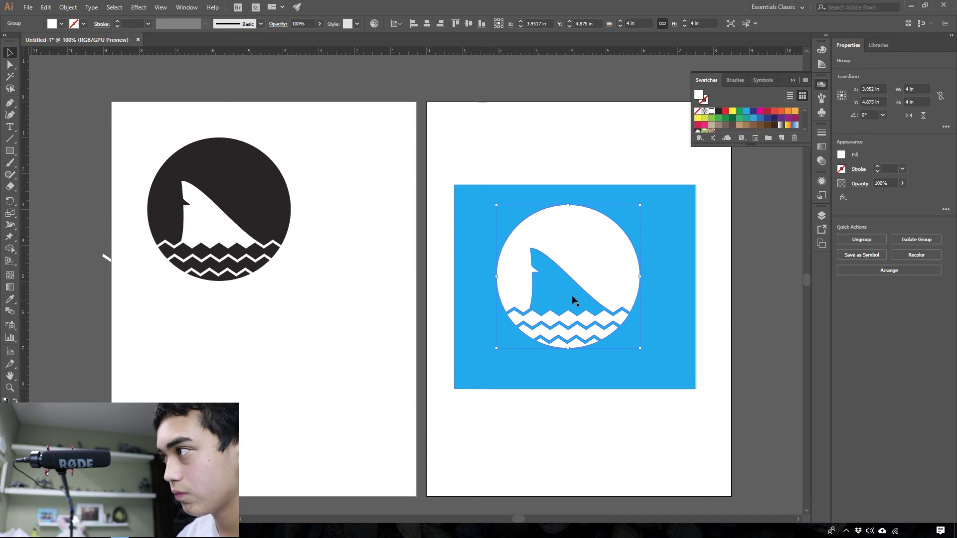
pyautogui.press('Delete')
pyautogui.hotkey('ctrl', 'shift', ']')
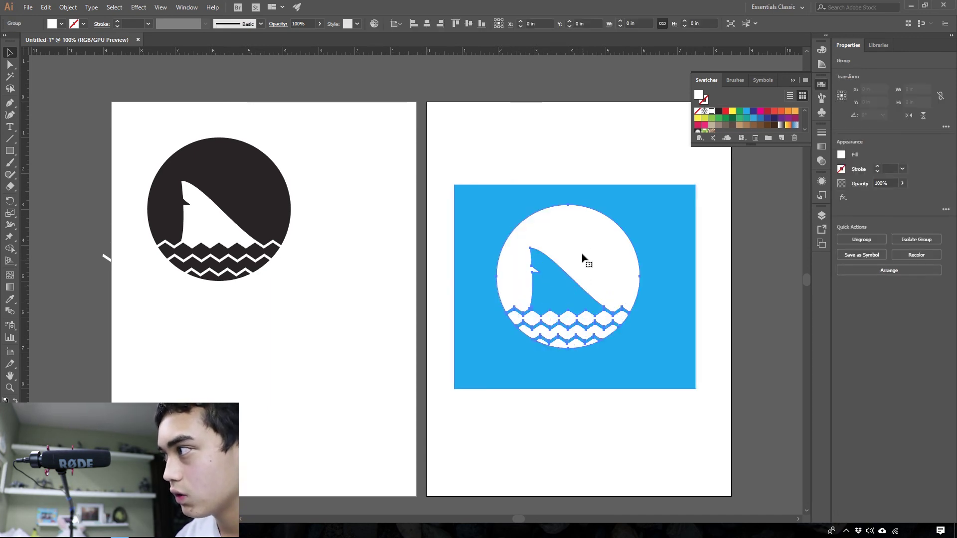
pyautogui.moveTo(583, 263); pyautogui.dragTo(548, 258)
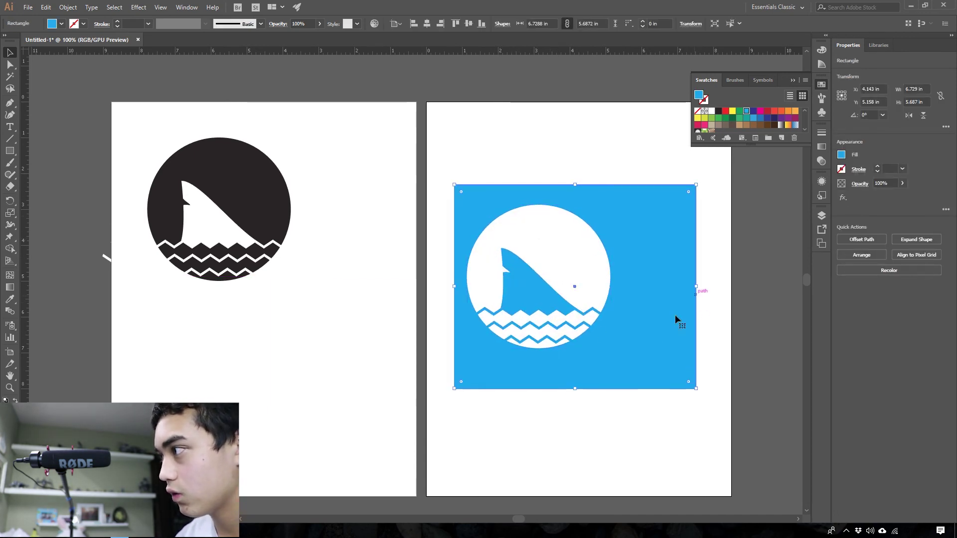
# Step: Scale the white logo down proportionally to about 1.1 in wide near the rectangle's upper-left corner
pyautogui.moveTo(612, 351); pyautogui.dragTo(507, 244)
pyautogui.scroll(4, 511, 245)
pyautogui.hscroll(2, 560, 273)
pyautogui.scroll(2, 557, 286)
pyautogui.hscroll(4, 555, 299)
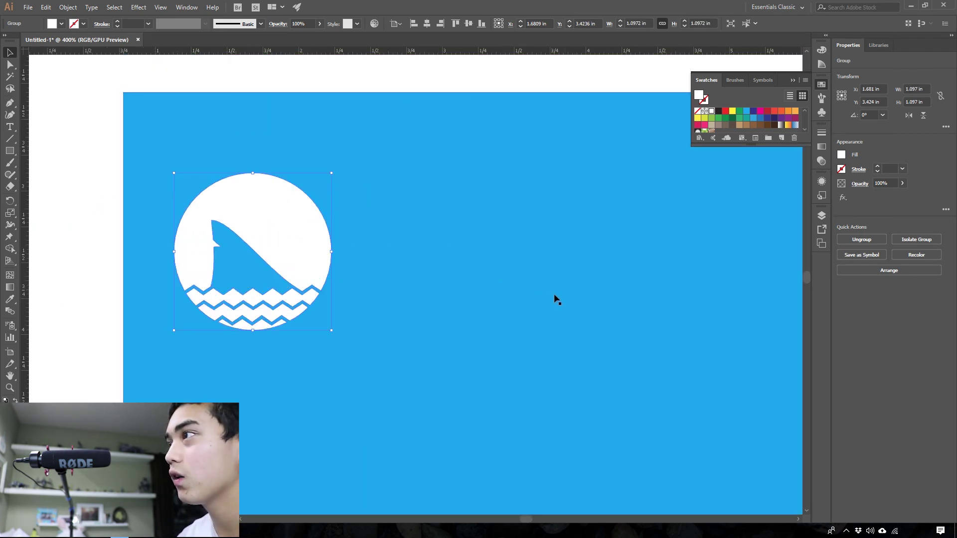
# Step: Place a new point text on the blue rectangle to the right of the white logo
pyautogui.press('t')
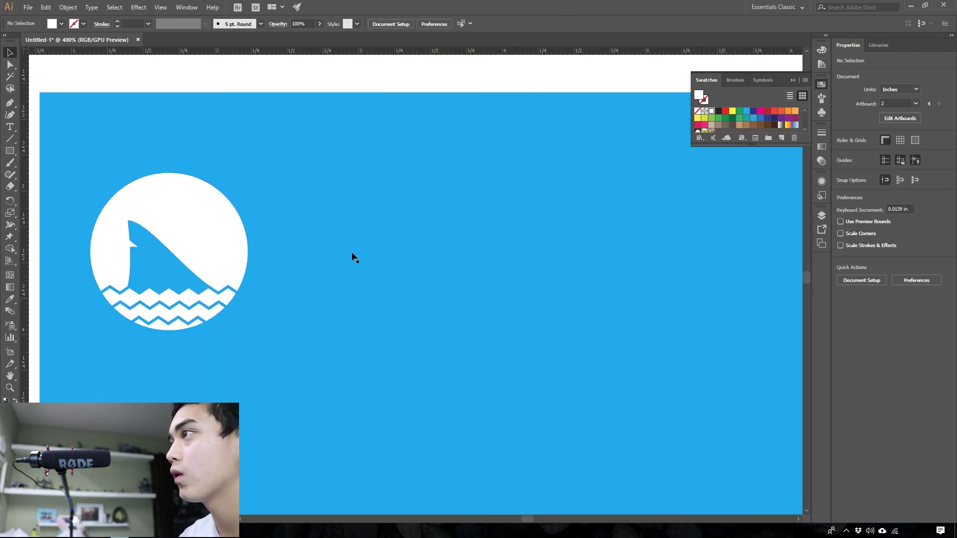
pyautogui.click(352, 255)
pyautogui.click(372, 25)
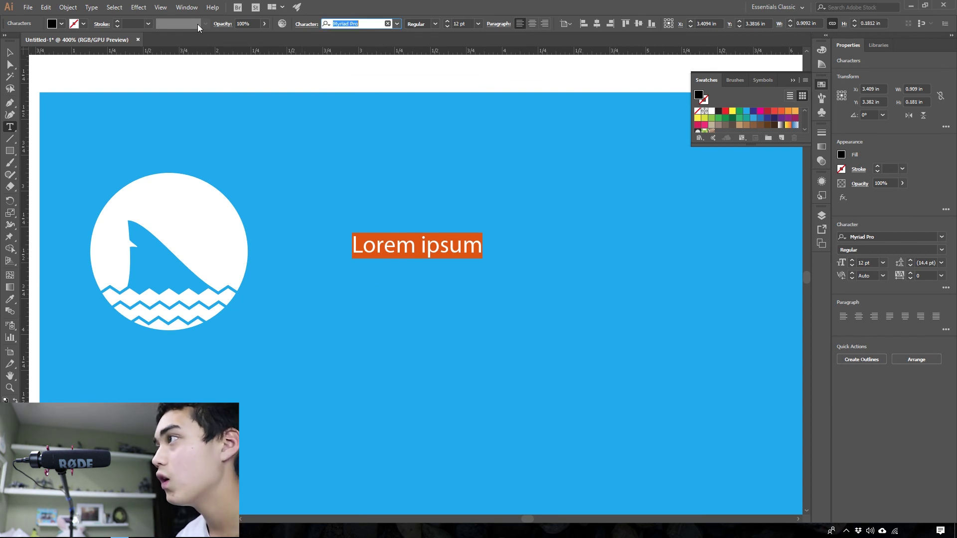
pyautogui.write('H')
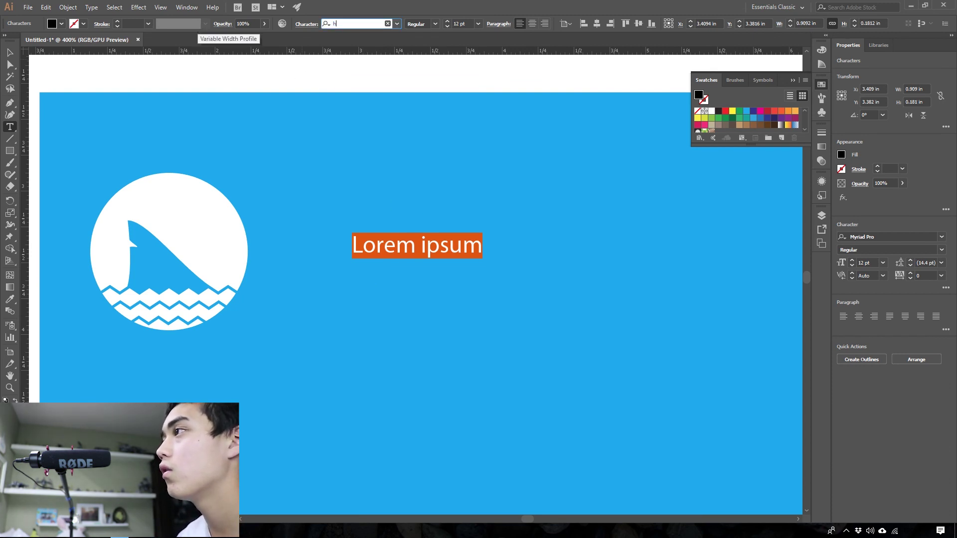
pyautogui.write('ele')
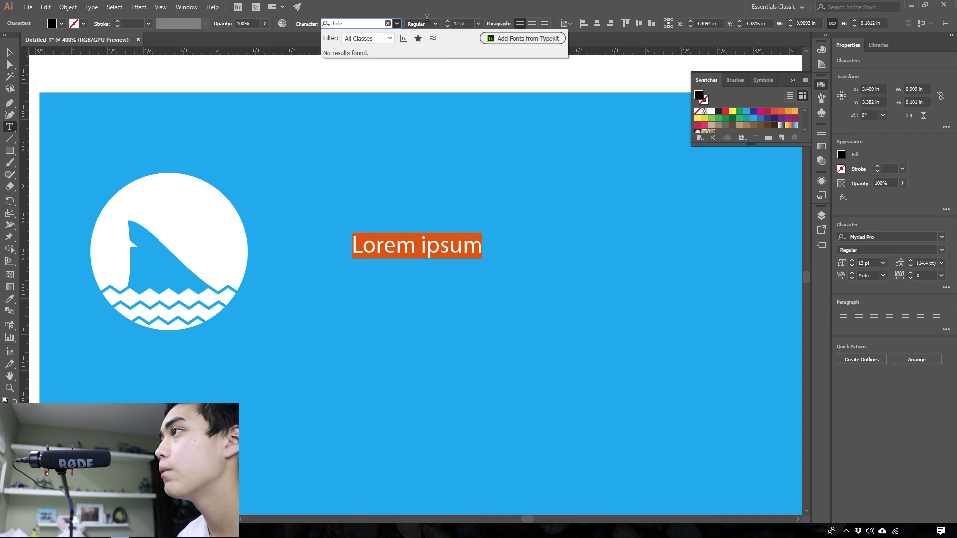
pyautogui.press('BackSpace')
pyautogui.press('BackSpace')
pyautogui.press('BackSpace')
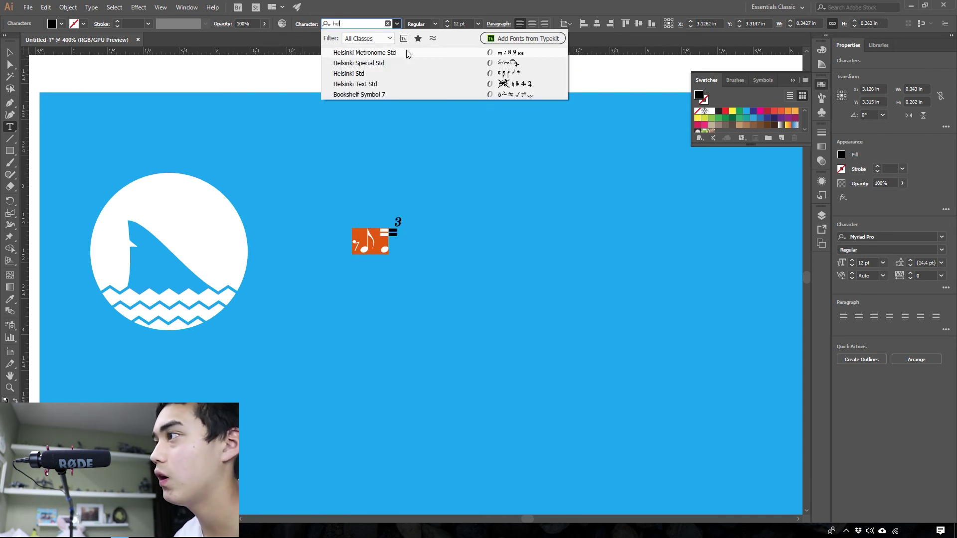
pyautogui.press('BackSpace')
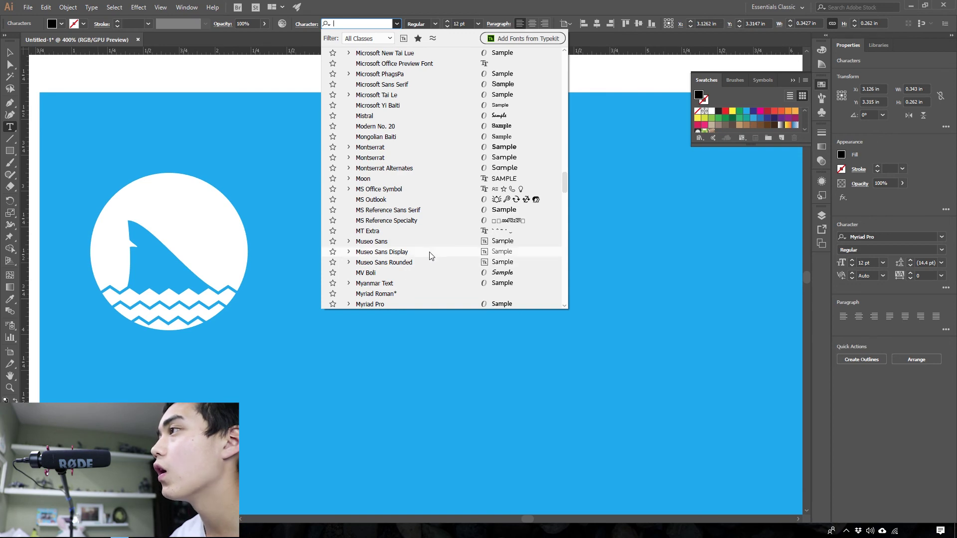
# Step: Set the placeholder text's font to Moon in the Bold style
pyautogui.scroll(10, 402, 238)
pyautogui.scroll(5, 401, 139)
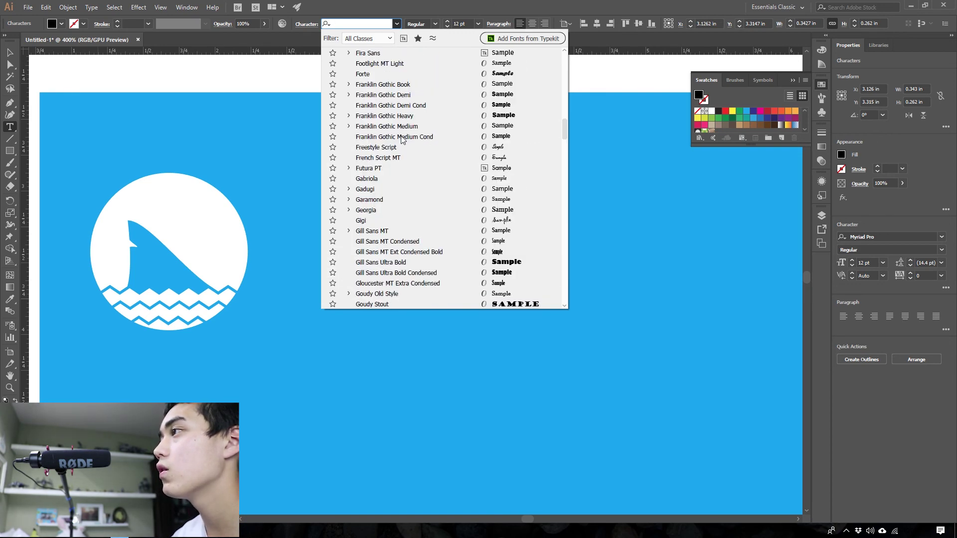
pyautogui.scroll(15, 402, 139)
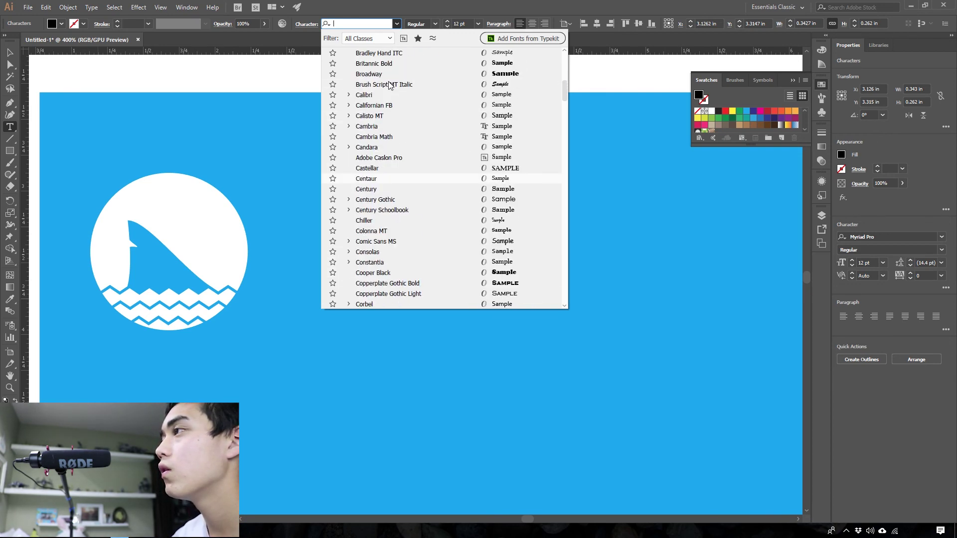
pyautogui.scroll(10, 389, 86)
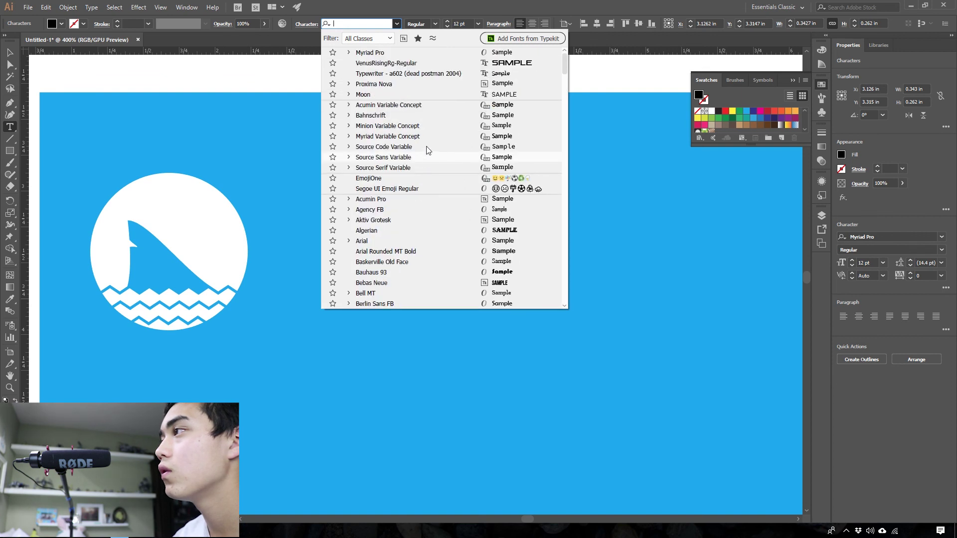
pyautogui.click(434, 94)
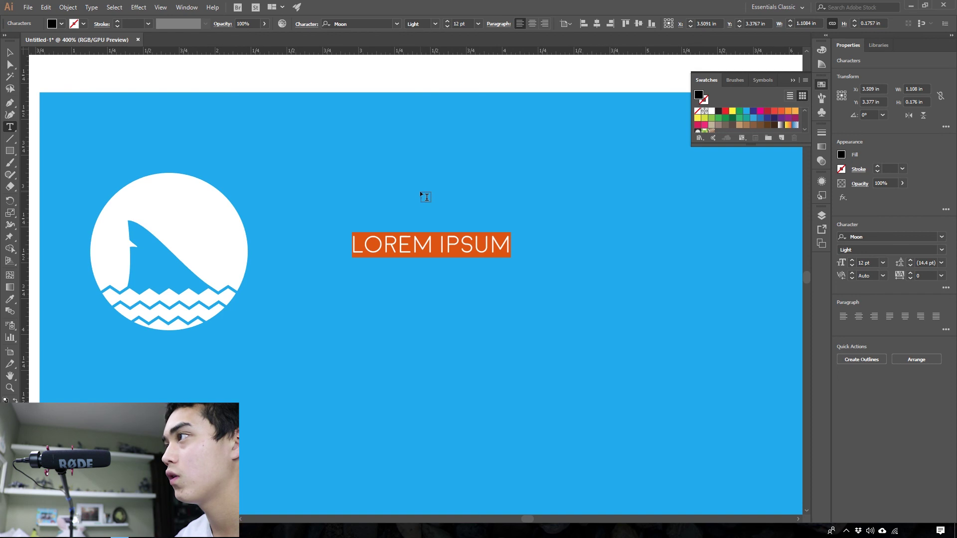
pyautogui.click(421, 45)
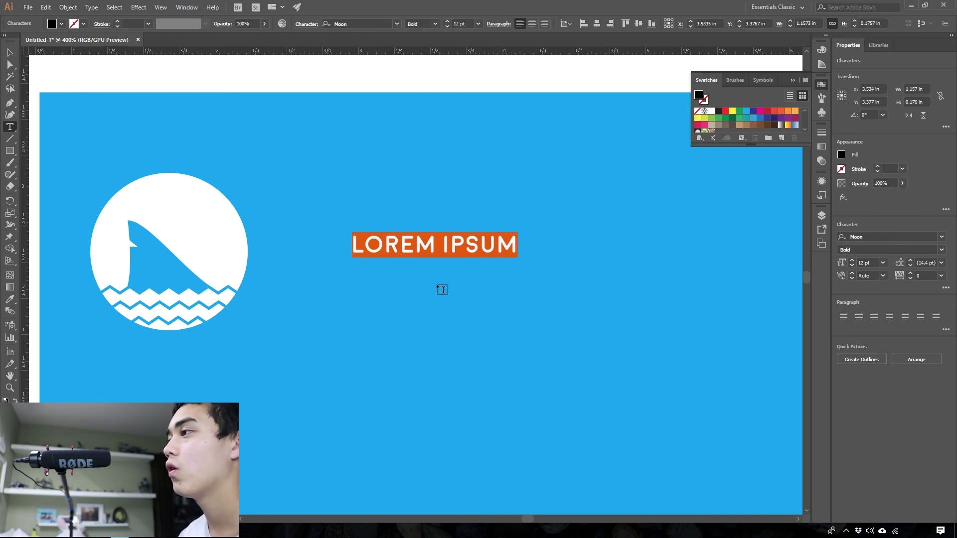
# Step: Replace the placeholder text beside the logo with "WAVE DESIGN STUIDOS"
pyautogui.write('W')
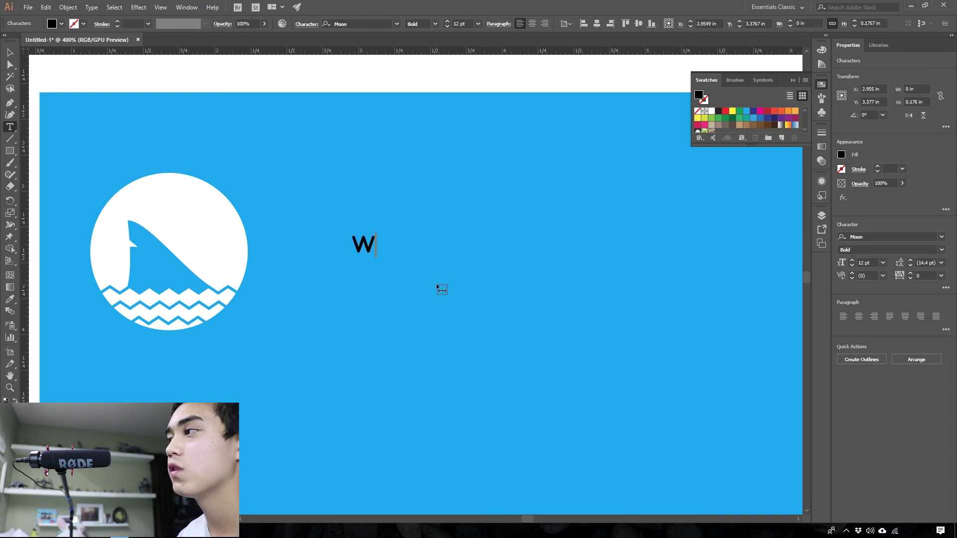
pyautogui.write('AVE DESIGN ')
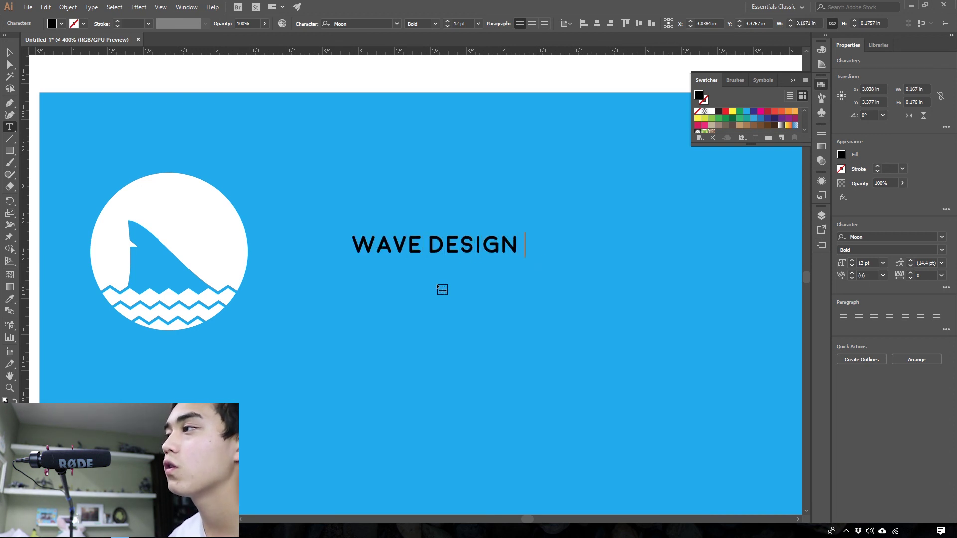
pyautogui.write('STUIDOS')
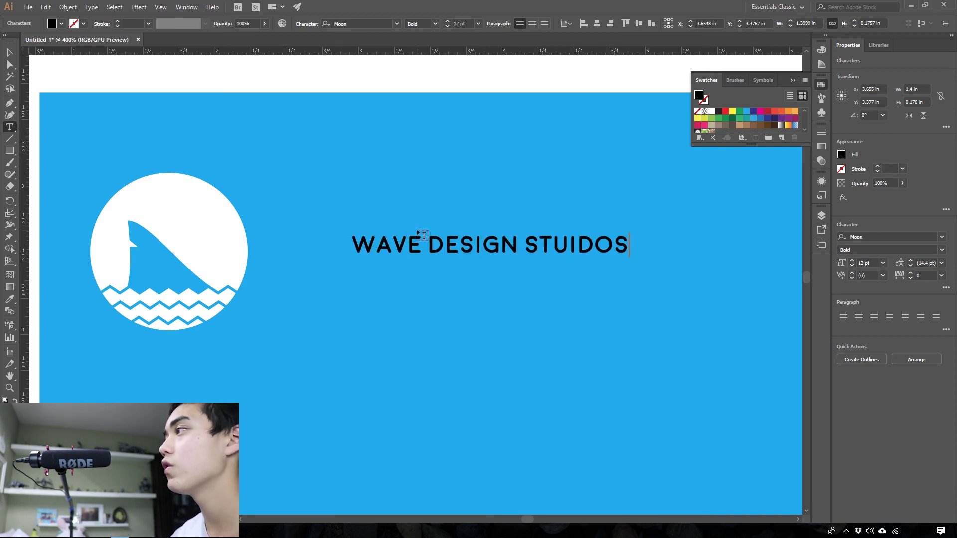
# Step: Fill the company name with white and move it directly to the right of the logo
pyautogui.hotkey('ctrl', 'a')
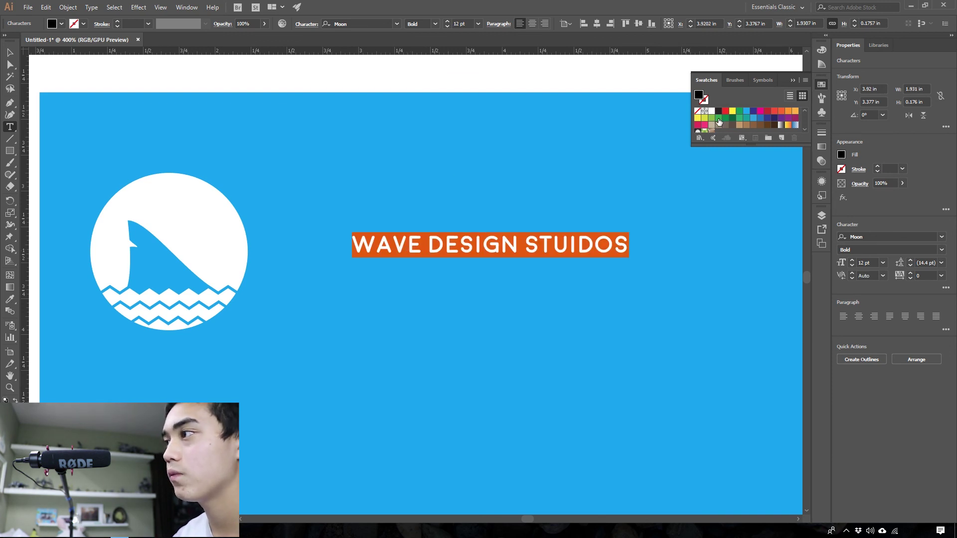
pyautogui.click(711, 110)
pyautogui.press('Escape')
pyautogui.moveTo(406, 250); pyautogui.dragTo(334, 261)
# Step: Center the company name vertically on the logo, using the logo as the key object for the alignment
pyautogui.keyDown('shift'); pyautogui.click(182, 234); pyautogui.keyUp('shift')
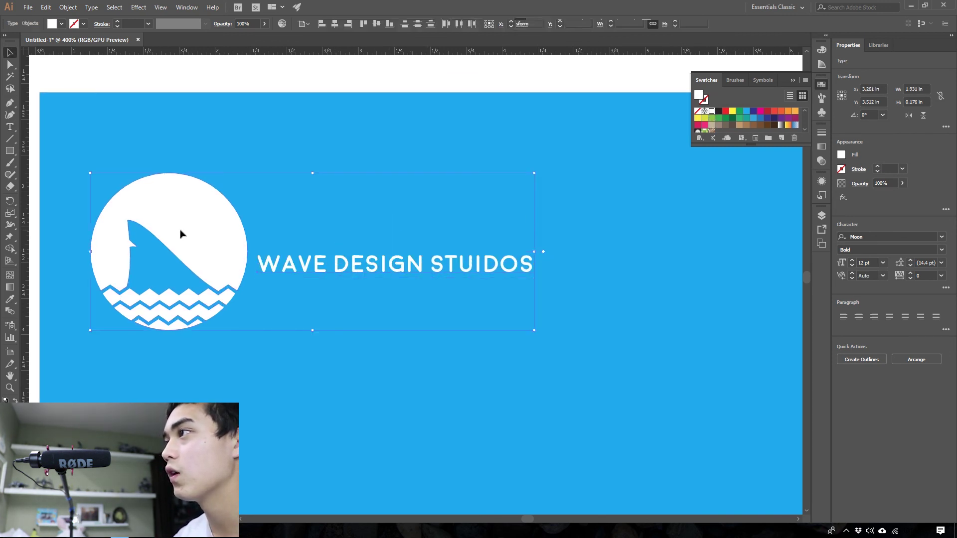
pyautogui.click(301, 29)
pyautogui.click(330, 47)
pyautogui.click(225, 216)
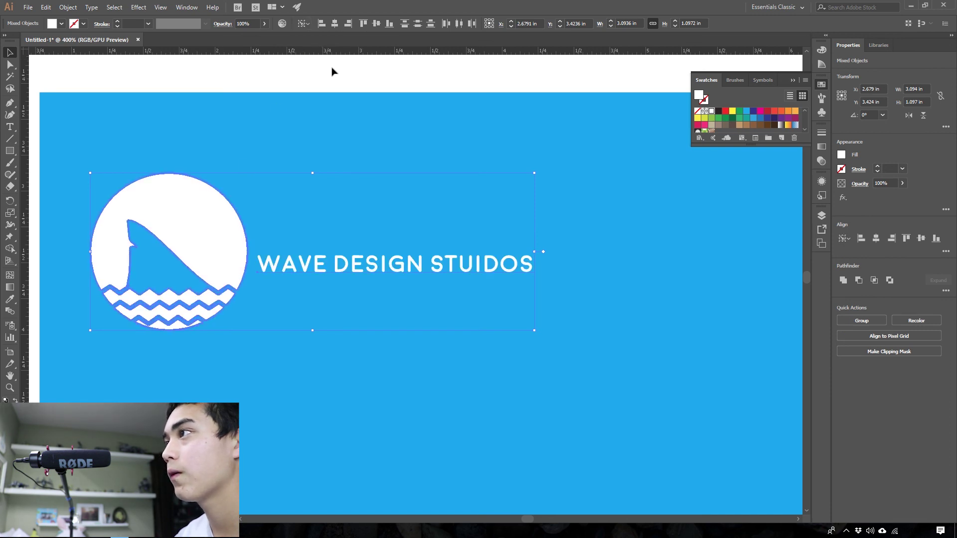
pyautogui.click(373, 26)
pyautogui.moveTo(247, 40); pyautogui.dragTo(193, 34)
pyautogui.click(253, 70)
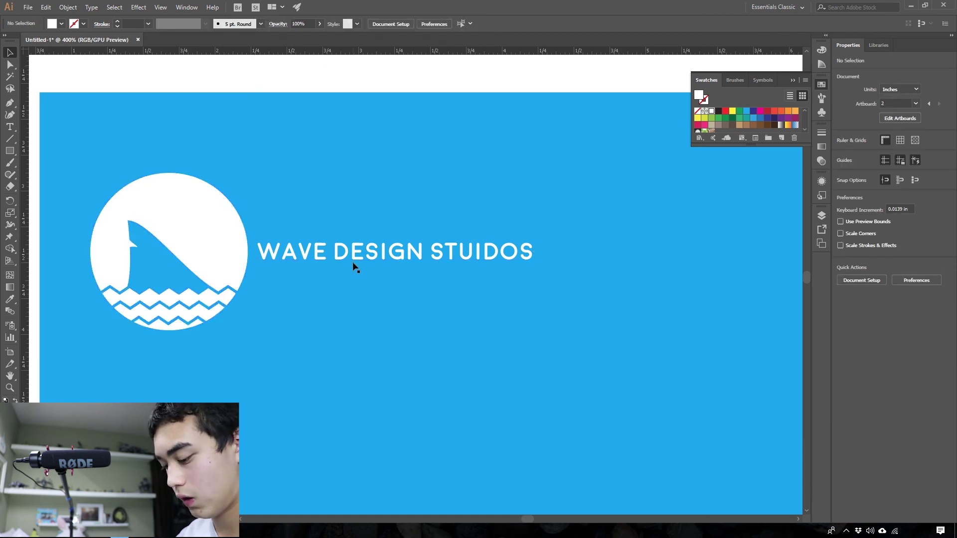
# Step: Convert the company name to outlines and scale it up proportionally about its center to about 4.52 in wide
pyautogui.click(523, 257)
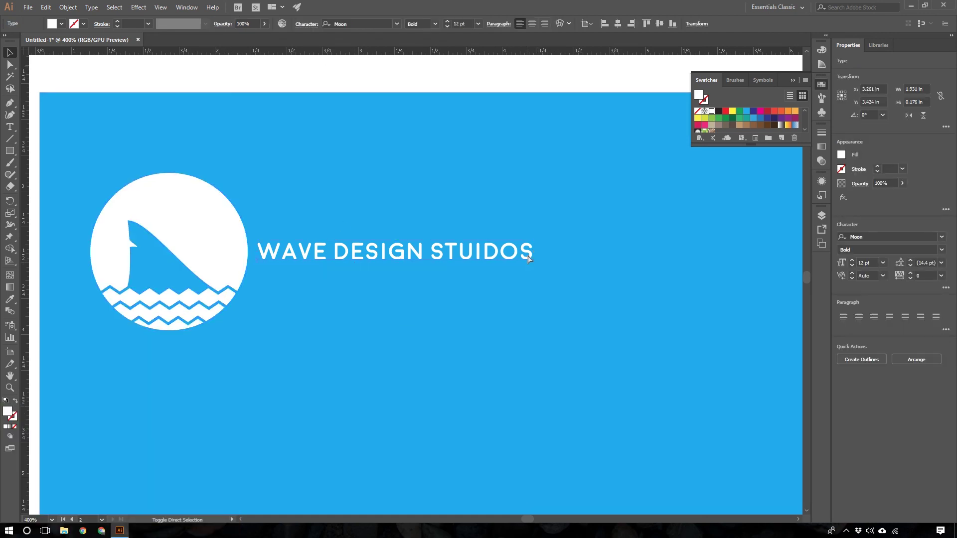
pyautogui.hotkey('ctrl', 'shift', 'o')
pyautogui.scroll(-3, 528, 251)
pyautogui.hscroll(2, 482, 248)
pyautogui.scroll(1, 455, 237)
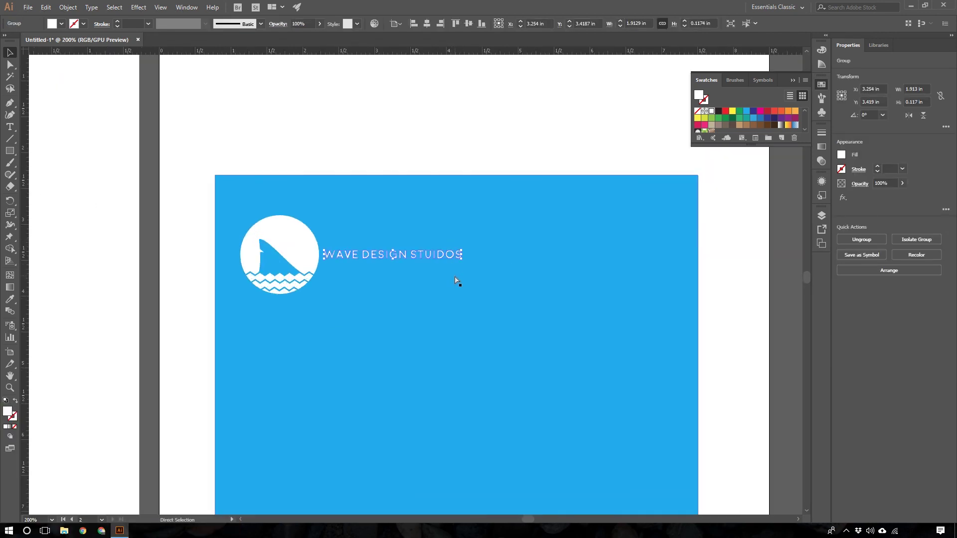
pyautogui.hscroll(2, 455, 280)
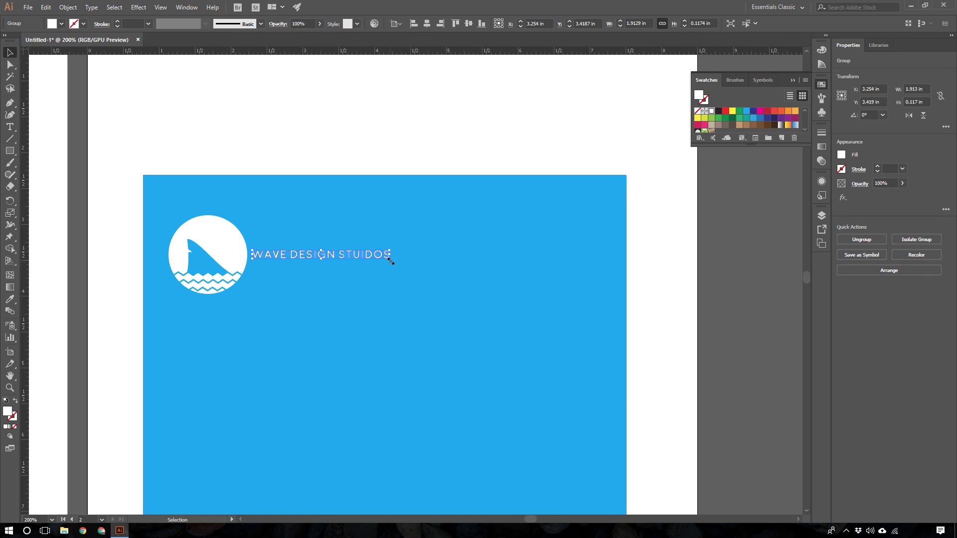
pyautogui.moveTo(390, 260); pyautogui.dragTo(486, 347)
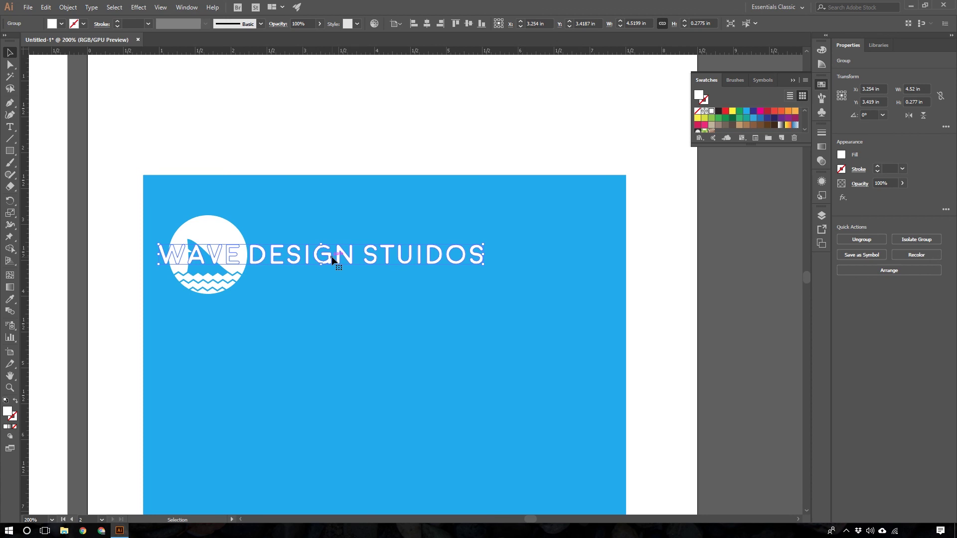
# Step: Move the enlarged company name off the logo so that it sits just to the right of the circle
pyautogui.moveTo(333, 260); pyautogui.dragTo(428, 265)
pyautogui.click(400, 132)
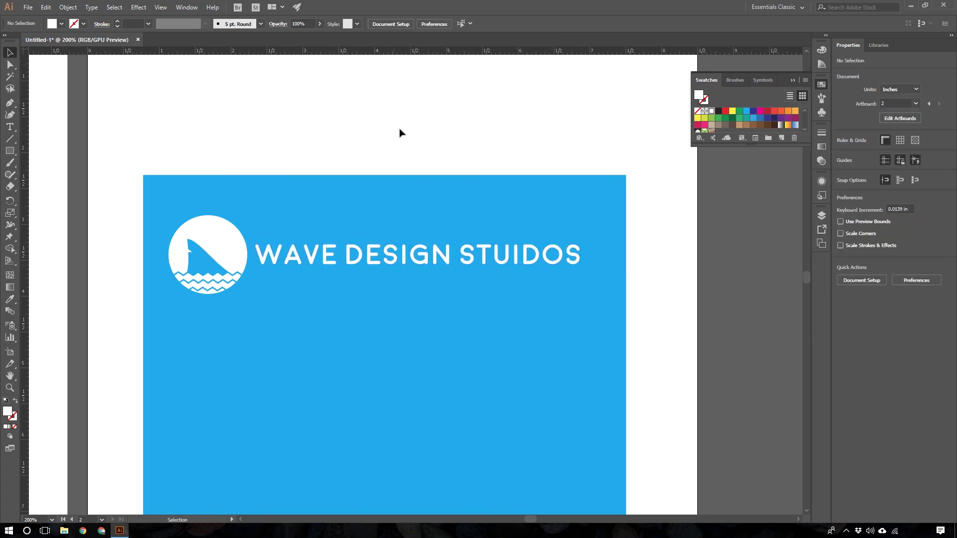
pyautogui.scroll(1, 457, 318)
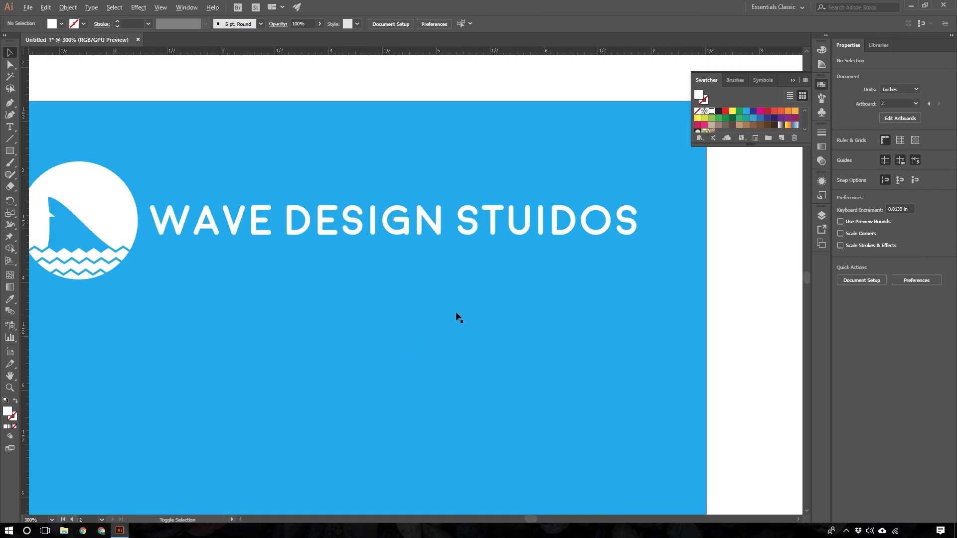
# Step: Extend the blue rectangle's top, right and left edges outward to make it about 8.93 in wide and 6.78 in tall
pyautogui.click(397, 202)
pyautogui.scroll(-3, 334, 107)
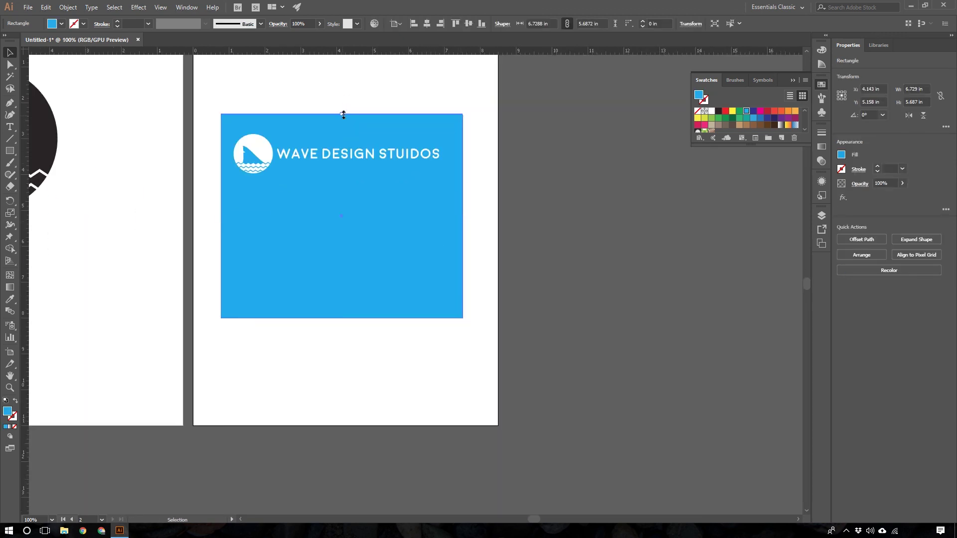
pyautogui.moveTo(343, 115); pyautogui.dragTo(343, 75)
pyautogui.moveTo(463, 96); pyautogui.dragTo(504, 81)
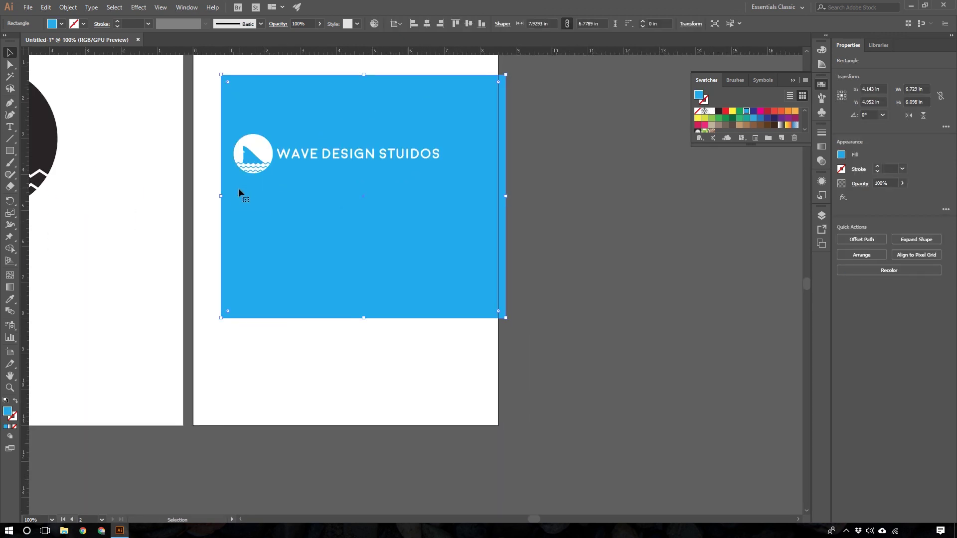
pyautogui.moveTo(224, 196); pyautogui.dragTo(185, 196)
# Step: Group the logo with the company name and center the group horizontally and vertically on the artboard
pyautogui.scroll(3, 269, 157)
pyautogui.keyDown('shift'); pyautogui.click(258, 130); pyautogui.keyUp('shift')
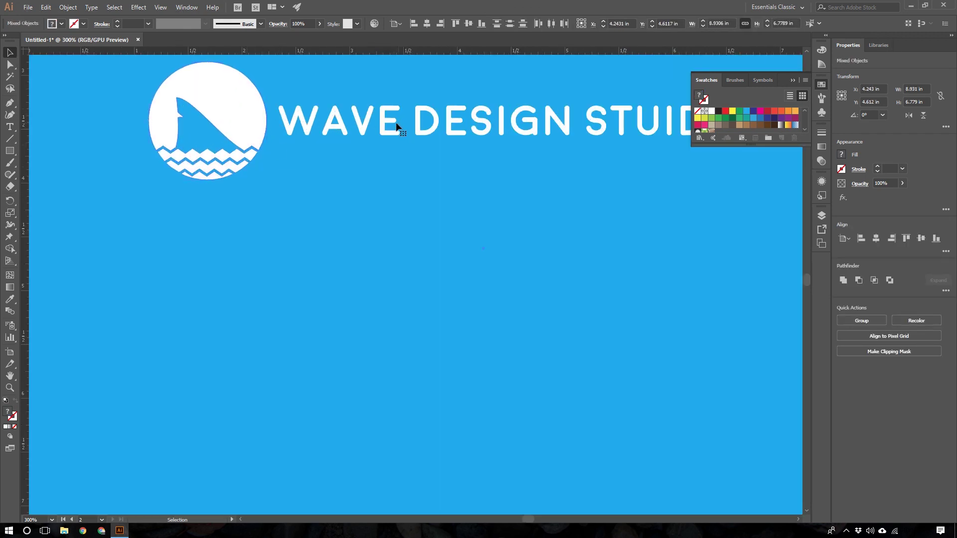
pyautogui.click(237, 119)
pyautogui.keyDown('shift'); pyautogui.click(316, 110); pyautogui.keyUp('shift')
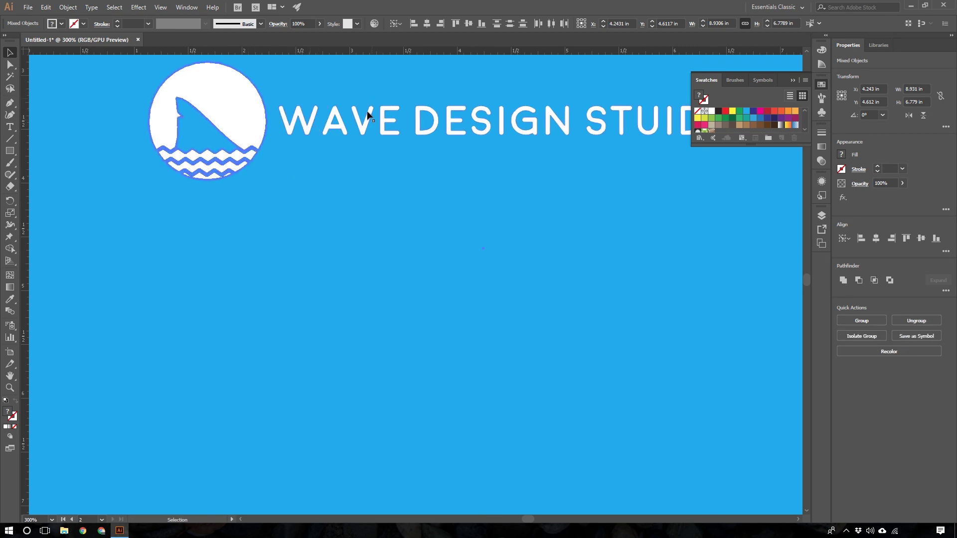
pyautogui.hotkey('ctrl', 'alt', '0')
pyautogui.hotkey('ctrl', 'shift', 'a')
pyautogui.scroll(3, 378, 204)
pyautogui.click(448, 217)
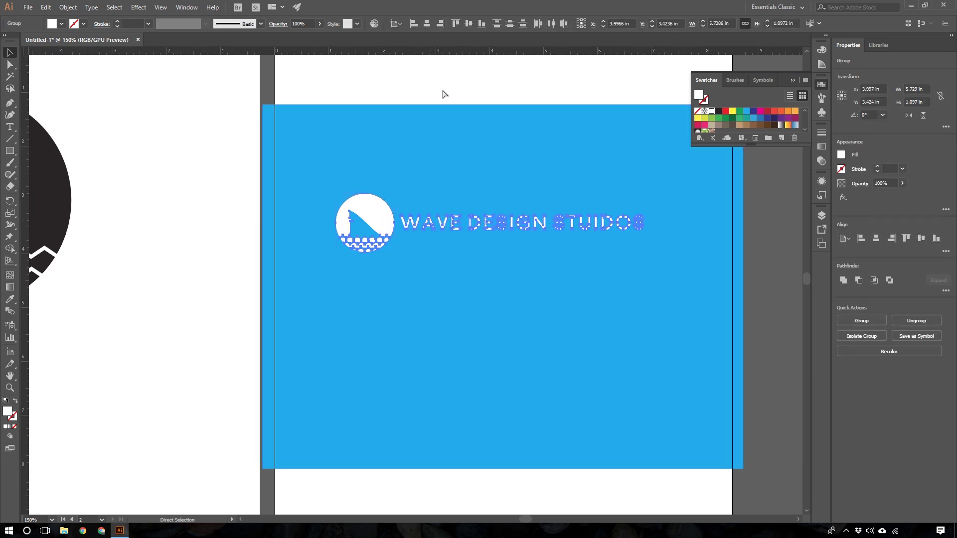
pyautogui.click(427, 24)
pyautogui.click(469, 24)
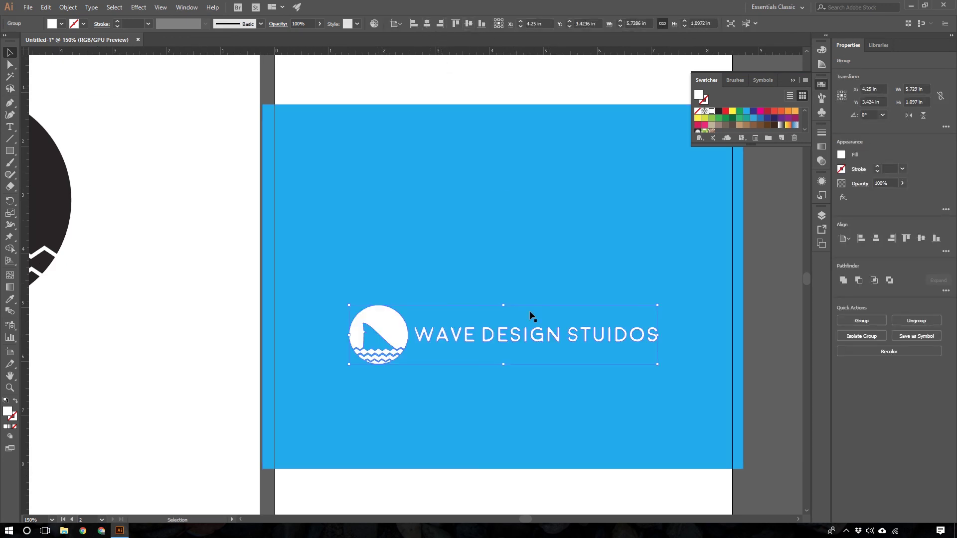
# Step: Extend the blue rectangle's lower edge to a height of about 7.29 in and hide the floating swatches
pyautogui.hscroll(2, 421, 459)
pyautogui.click(421, 459)
pyautogui.moveTo(432, 469); pyautogui.dragTo(444, 496)
pyautogui.scroll(2, 416, 371)
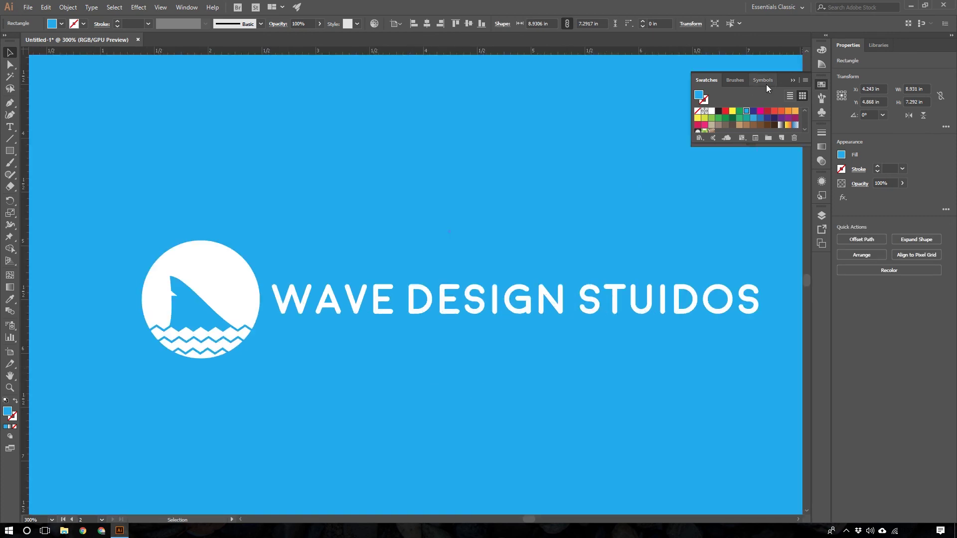
pyautogui.click(792, 81)
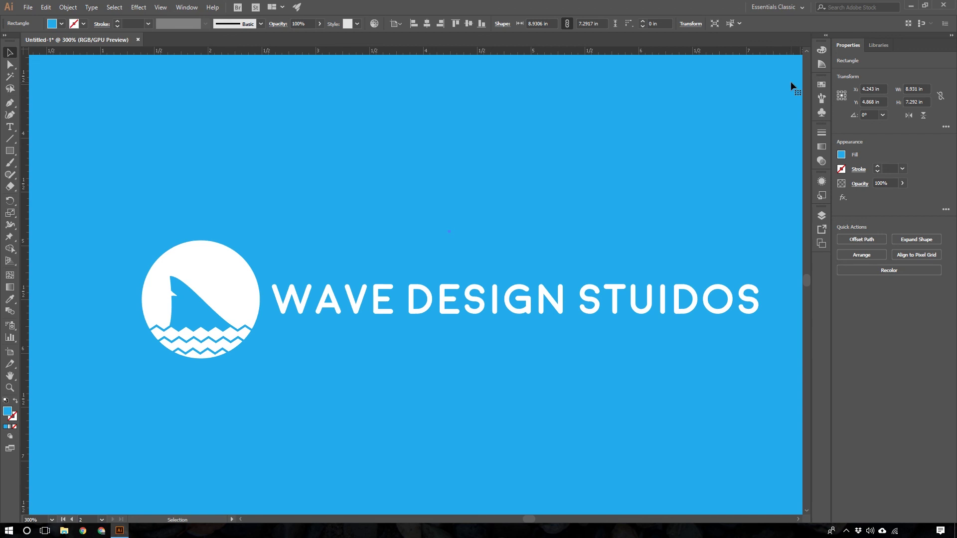